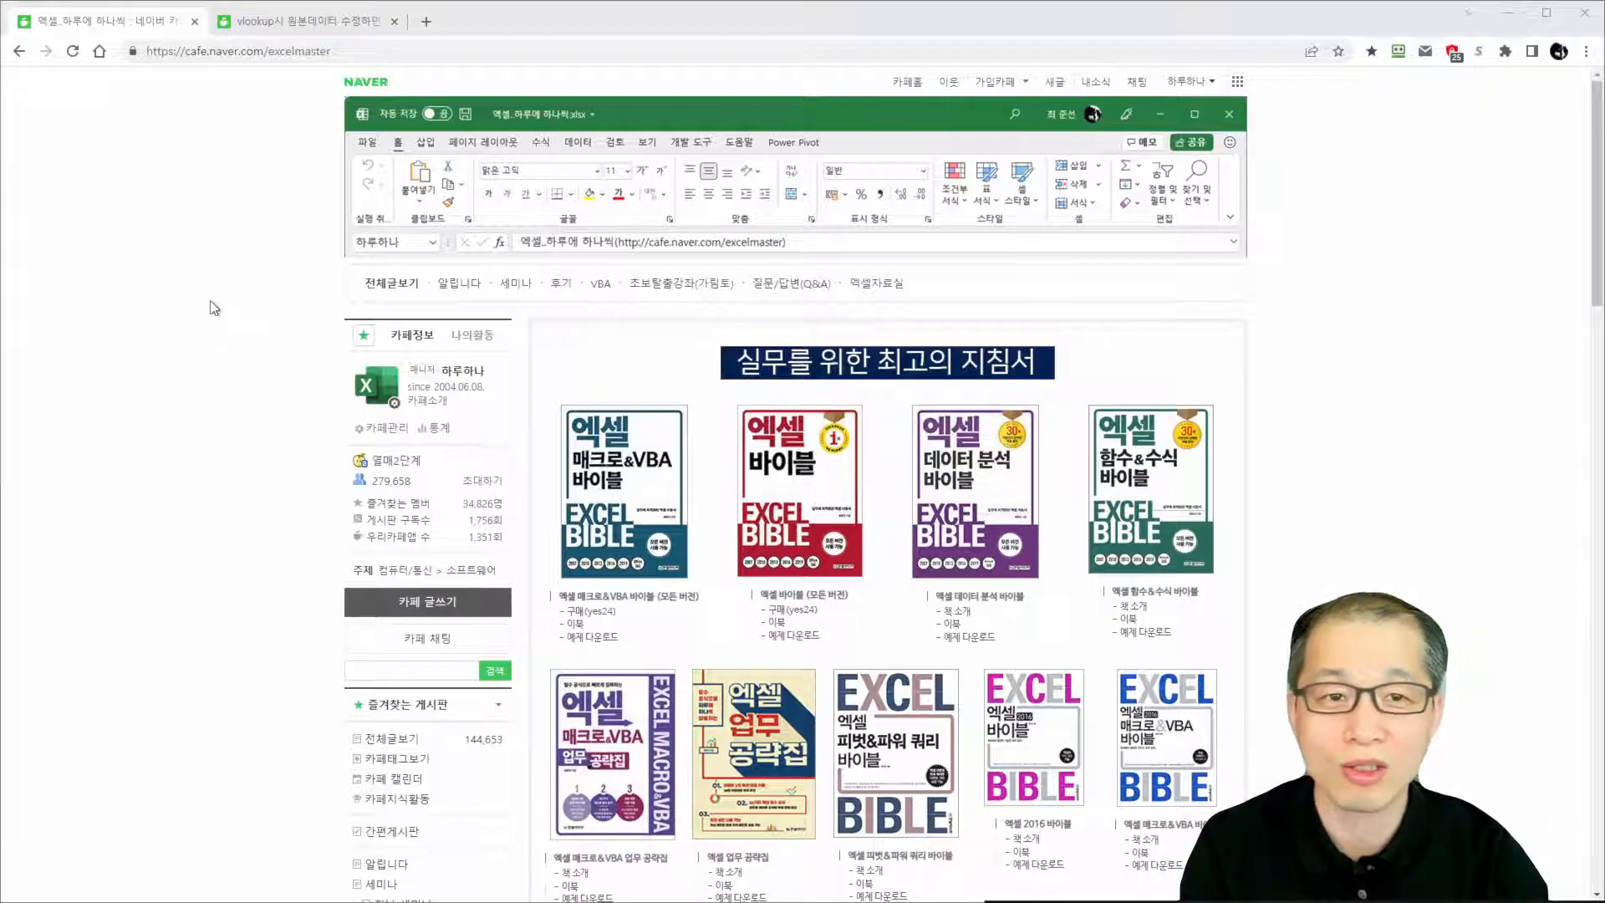
# Open the café Q&A post about VLOOKUP not following source data changes and read its question and both example images
pyautogui.click(302, 32)
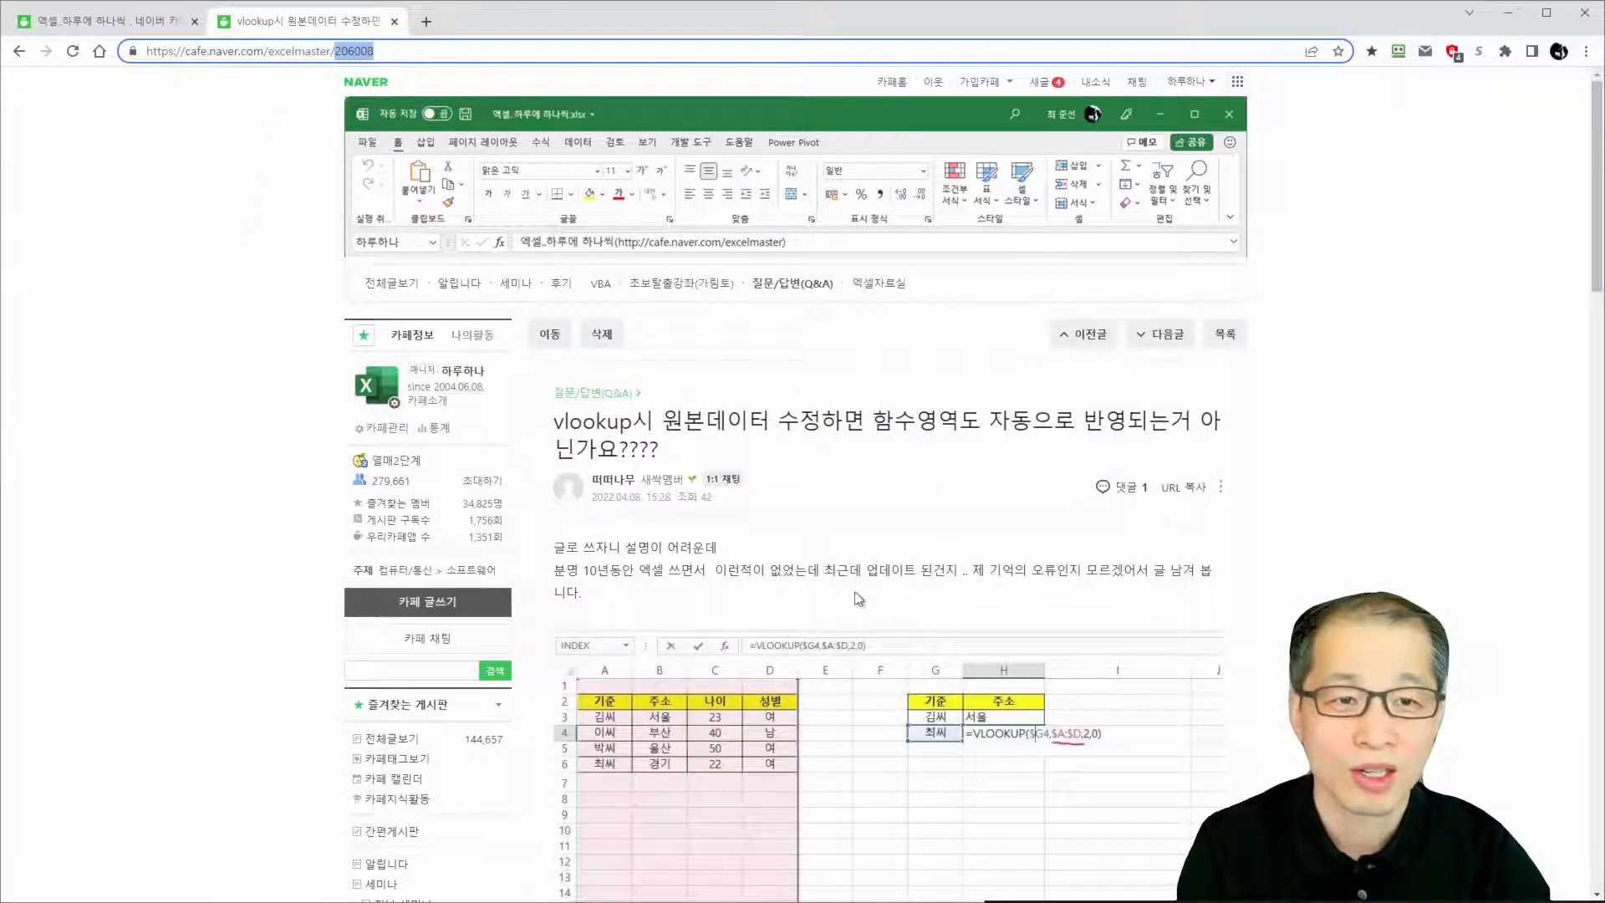
pyautogui.click(859, 507)
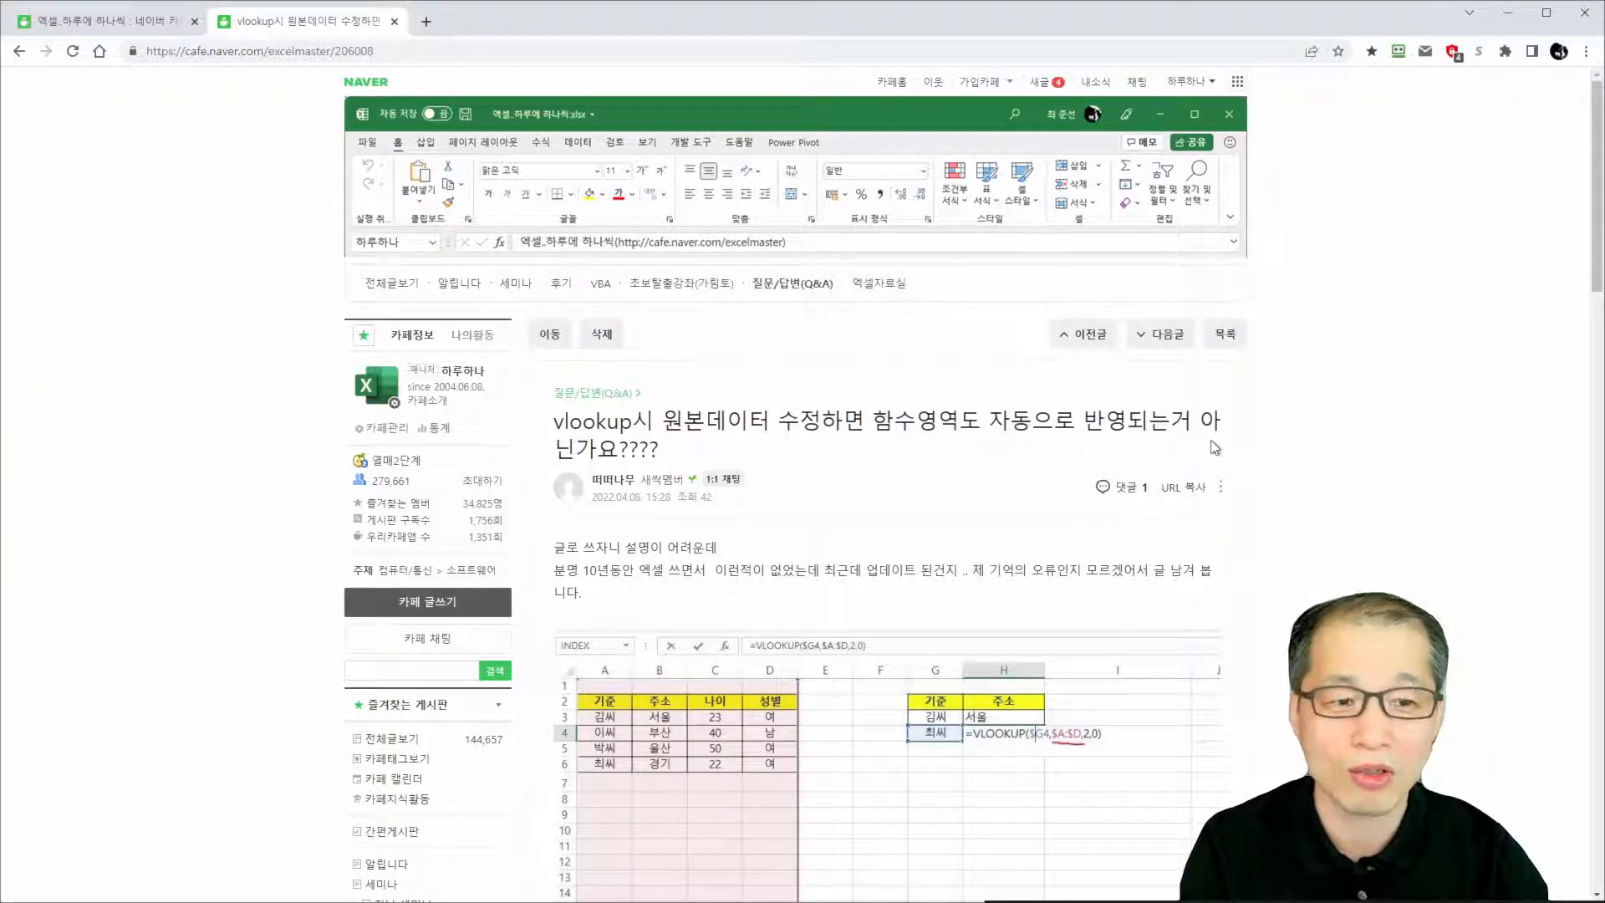
pyautogui.scroll(-6, 847, 489)
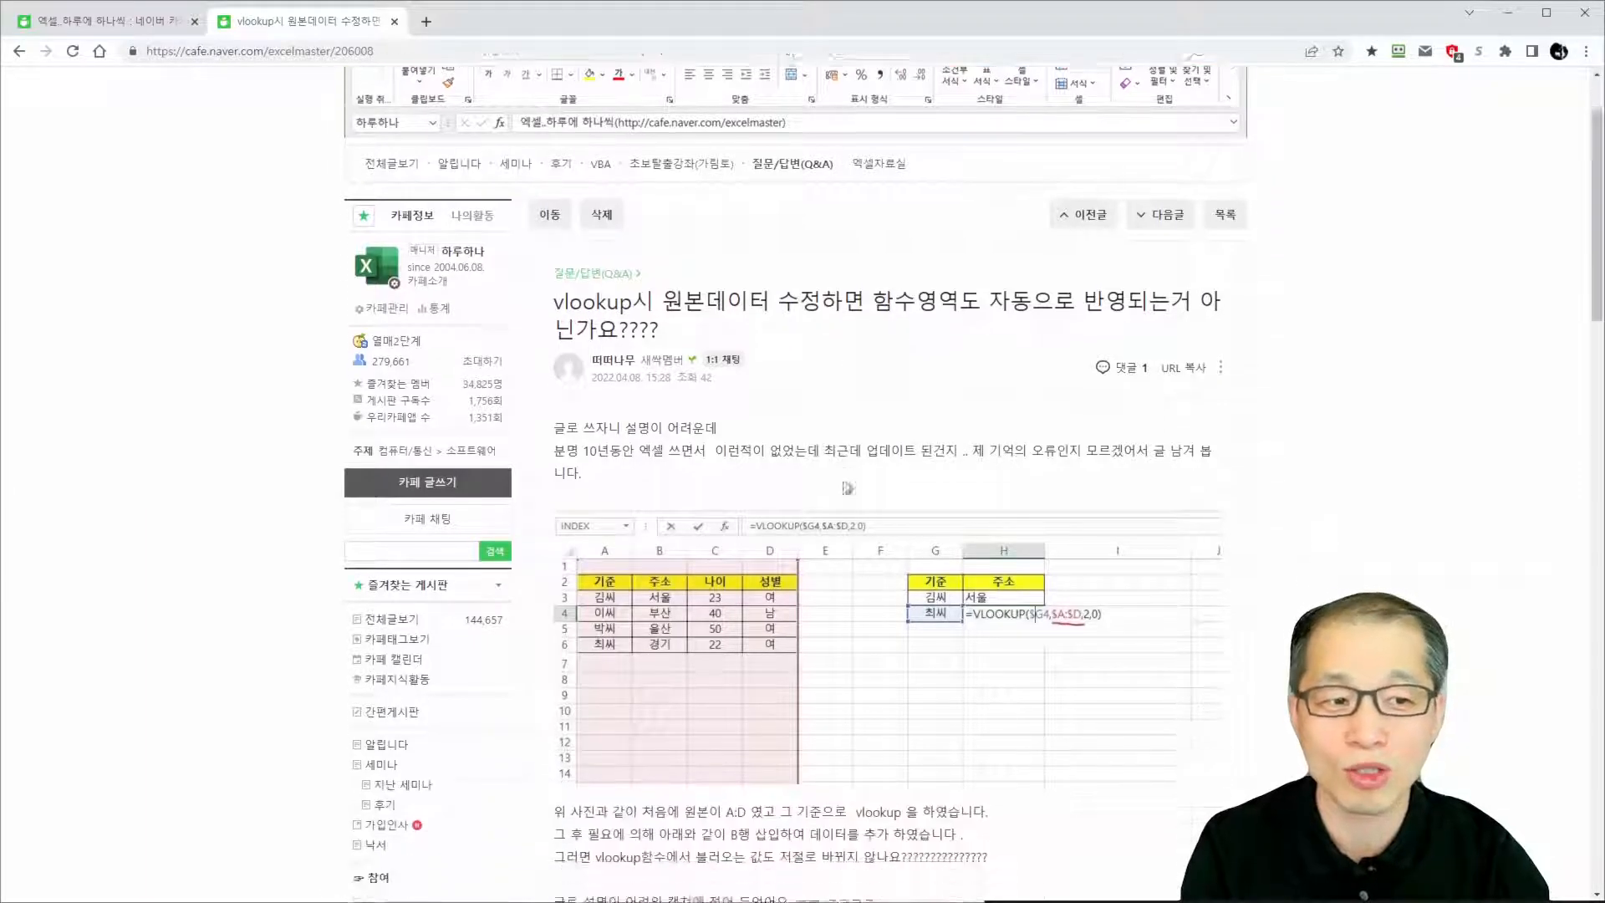
pyautogui.scroll(-1, 847, 489)
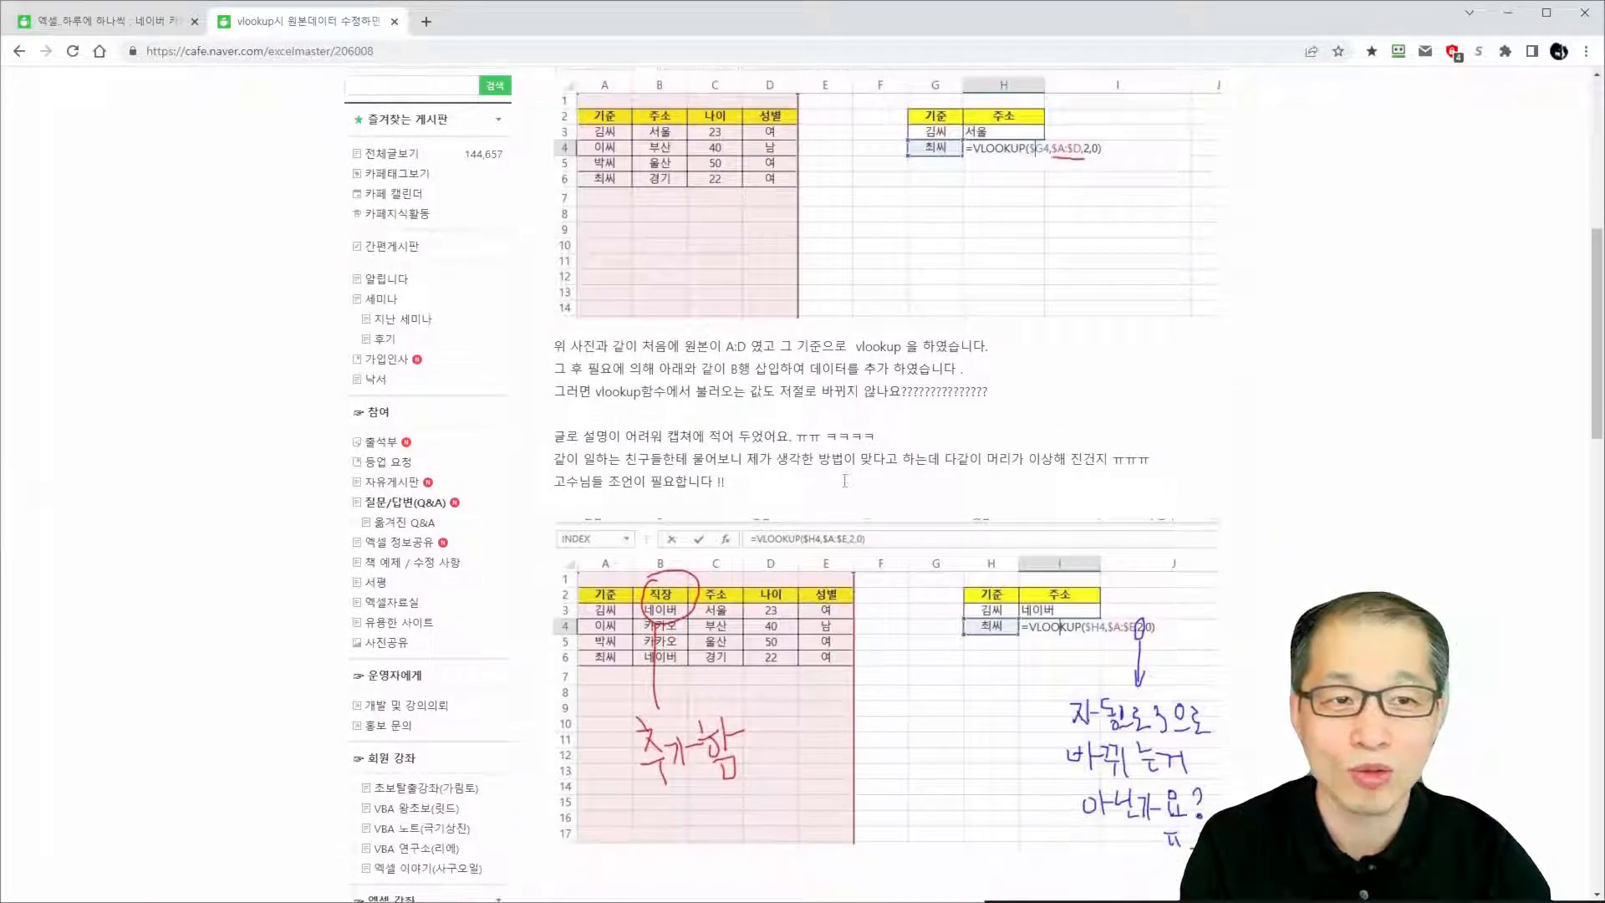
pyautogui.scroll(1, 845, 482)
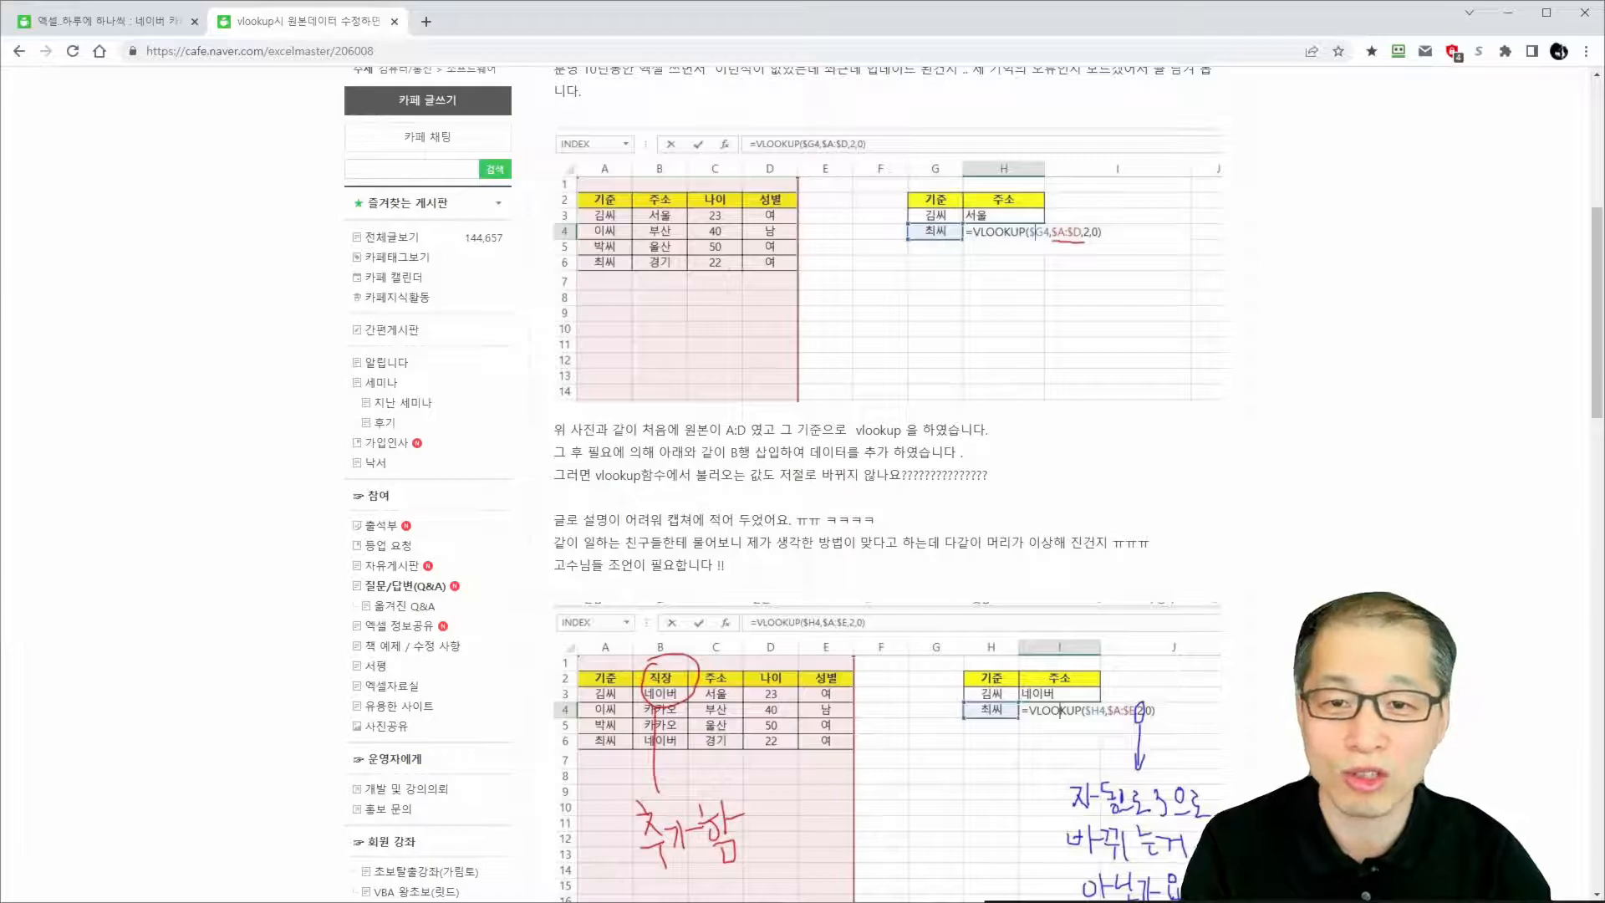
# Draw red screen marks on the first example image around the source table, lookup values, matching 주소 entries and VLOOKUP formula
pyautogui.hotkey('alt', 'Tab')
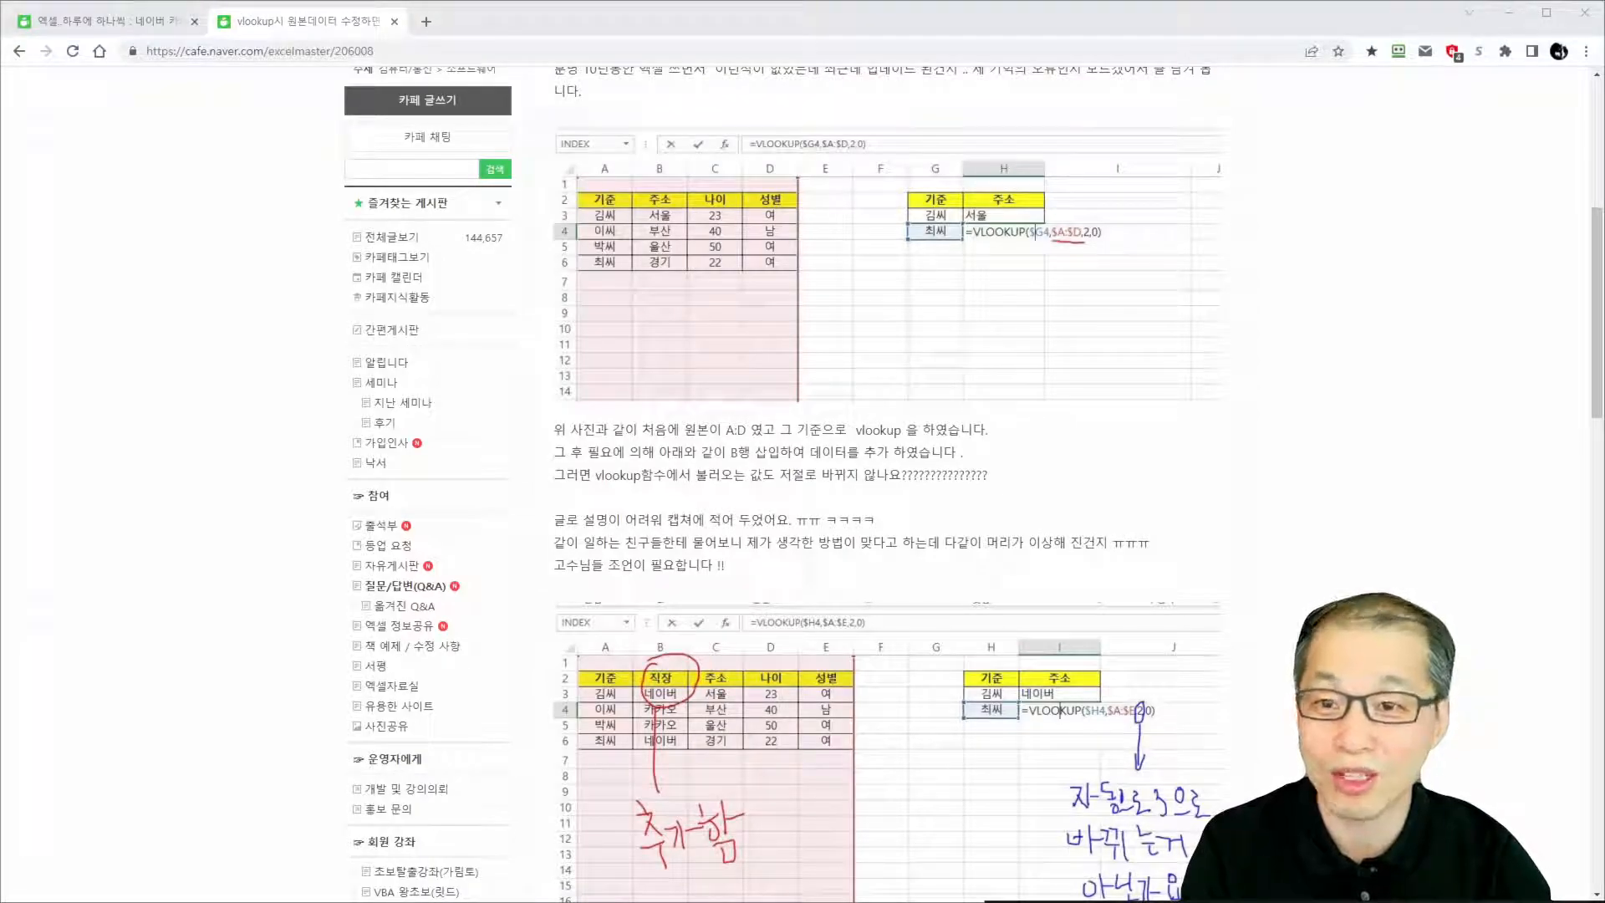
pyautogui.moveTo(562, 197); pyautogui.dragTo(572, 279)
pyautogui.moveTo(808, 199)
pyautogui.mouseDown()
pyautogui.moveTo(822, 221)
pyautogui.moveTo(807, 267)
pyautogui.mouseUp()
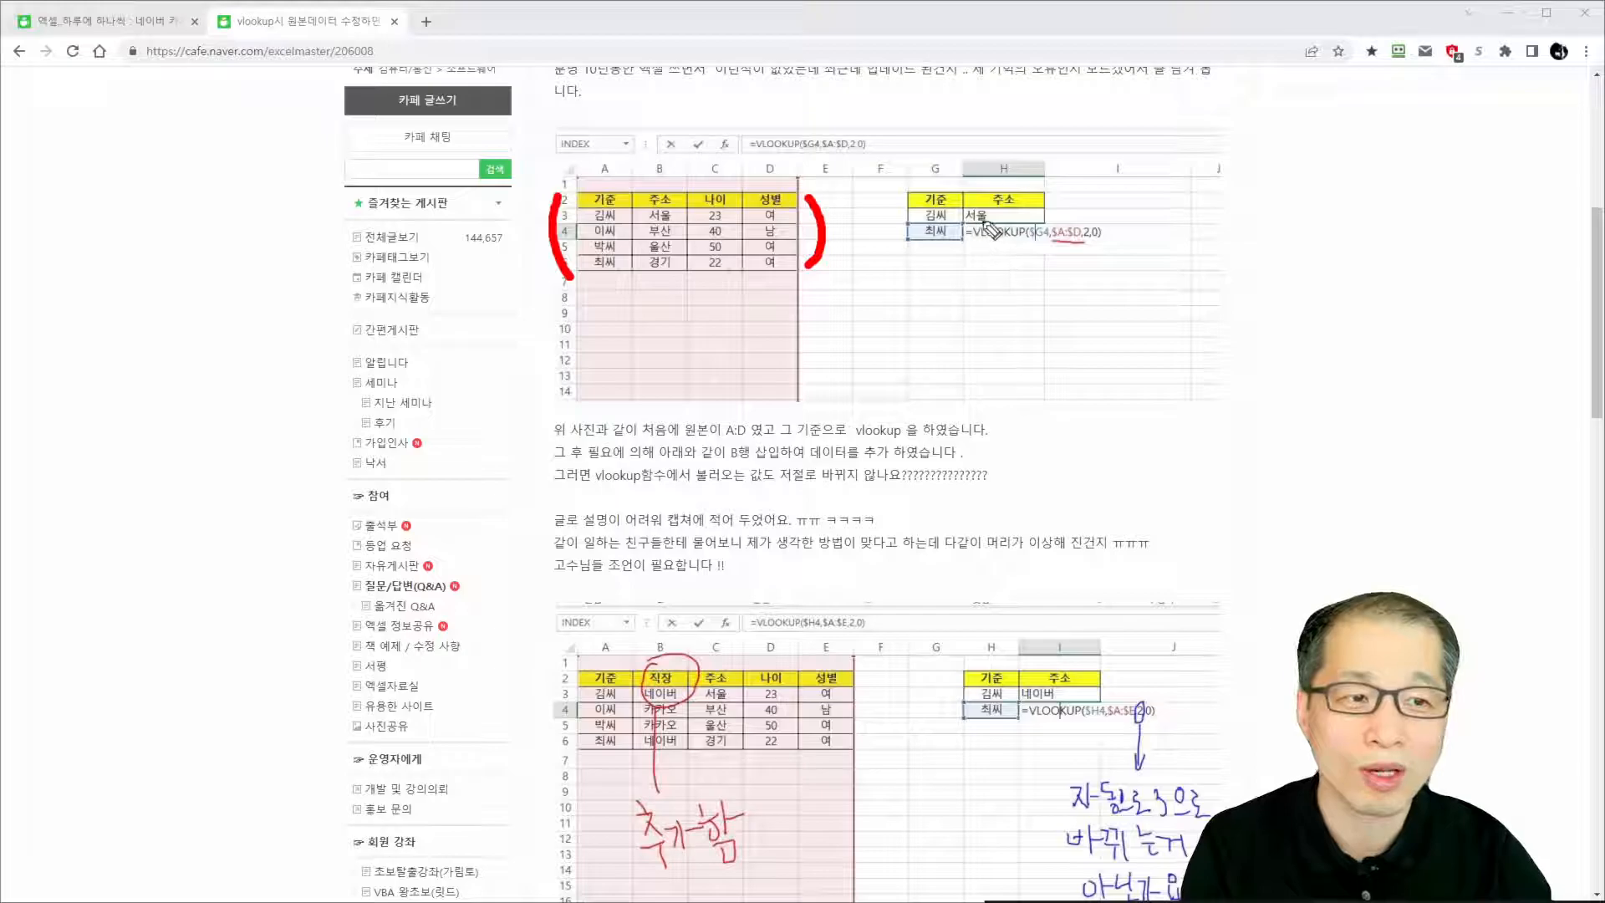
pyautogui.moveTo(970, 224)
pyautogui.mouseDown()
pyautogui.moveTo(1014, 186)
pyautogui.moveTo(1035, 221)
pyautogui.moveTo(978, 237)
pyautogui.moveTo(961, 220)
pyautogui.moveTo(960, 236)
pyautogui.mouseUp()
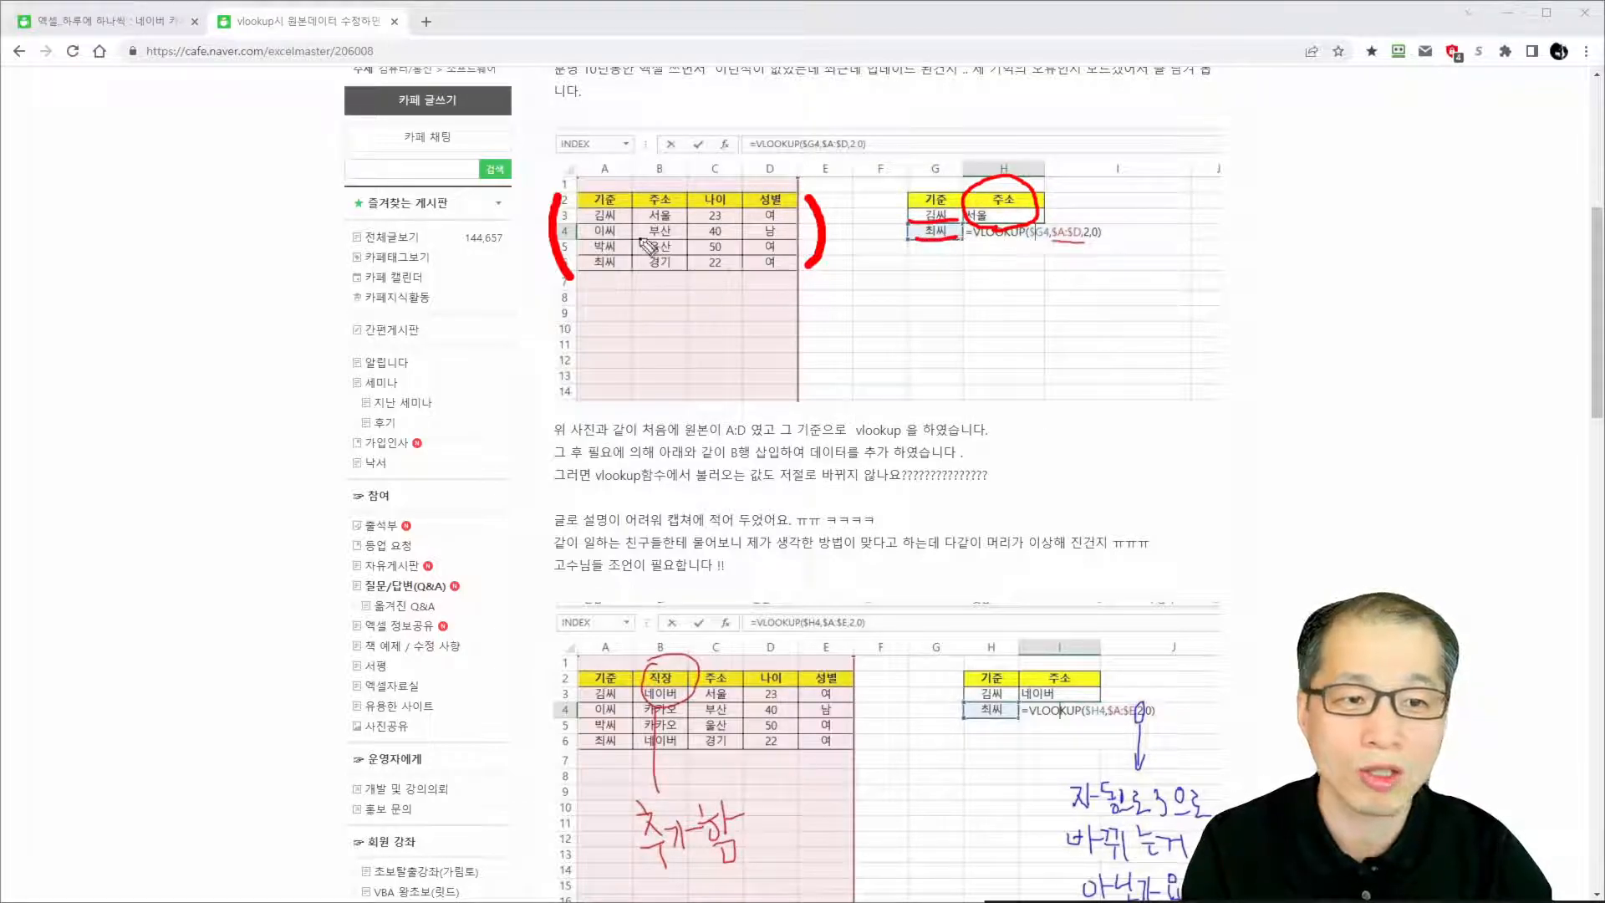
pyautogui.moveTo(586, 222); pyautogui.dragTo(773, 219)
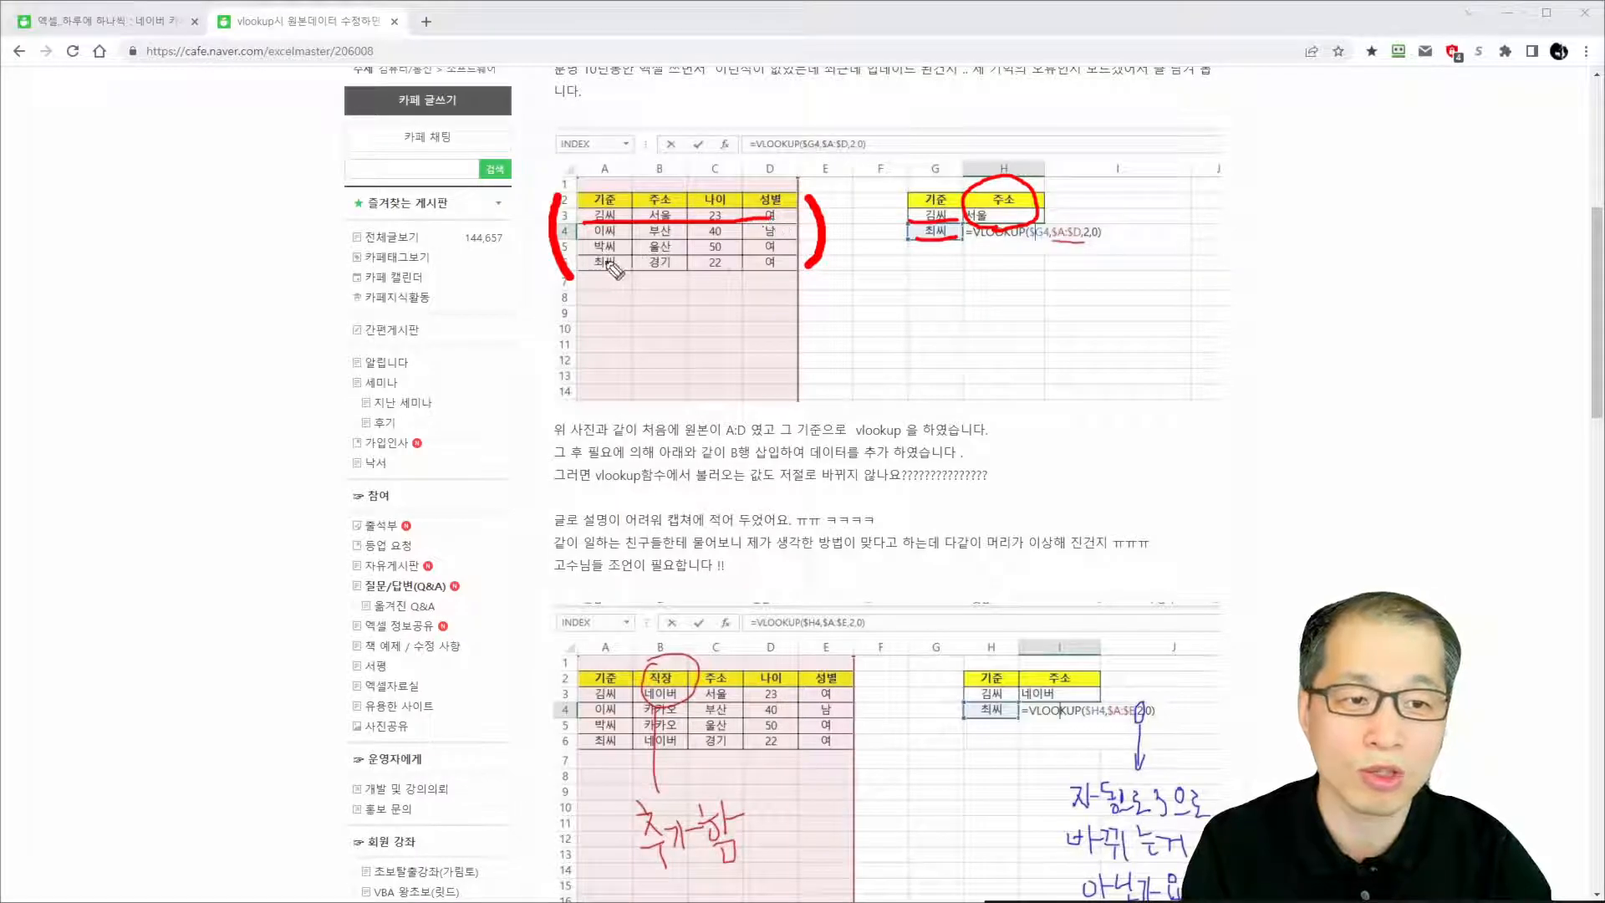
pyautogui.moveTo(589, 267); pyautogui.dragTo(745, 266)
pyautogui.moveTo(679, 225)
pyautogui.mouseDown()
pyautogui.moveTo(644, 215)
pyautogui.moveTo(682, 238)
pyautogui.moveTo(642, 255)
pyautogui.moveTo(681, 261)
pyautogui.mouseUp()
pyautogui.moveTo(970, 243); pyautogui.dragTo(1110, 245)
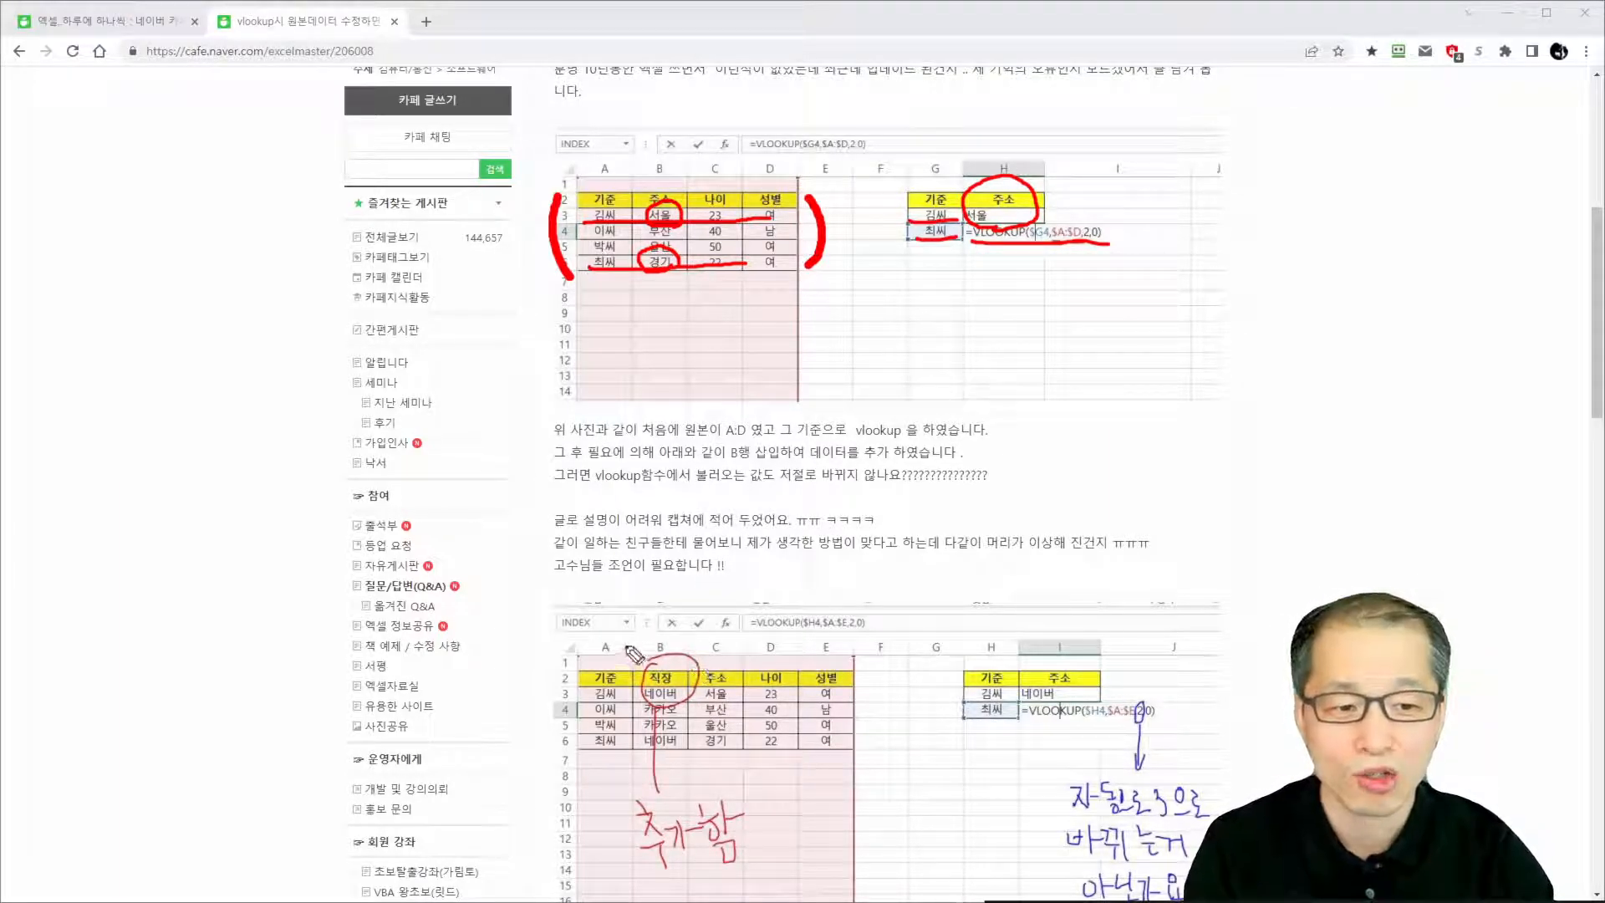
# Mark the inserted 직장 column, the formula with index 3 and the 주소 lookup on the second example image, and clear all marks
pyautogui.moveTo(627, 645); pyautogui.dragTo(652, 642)
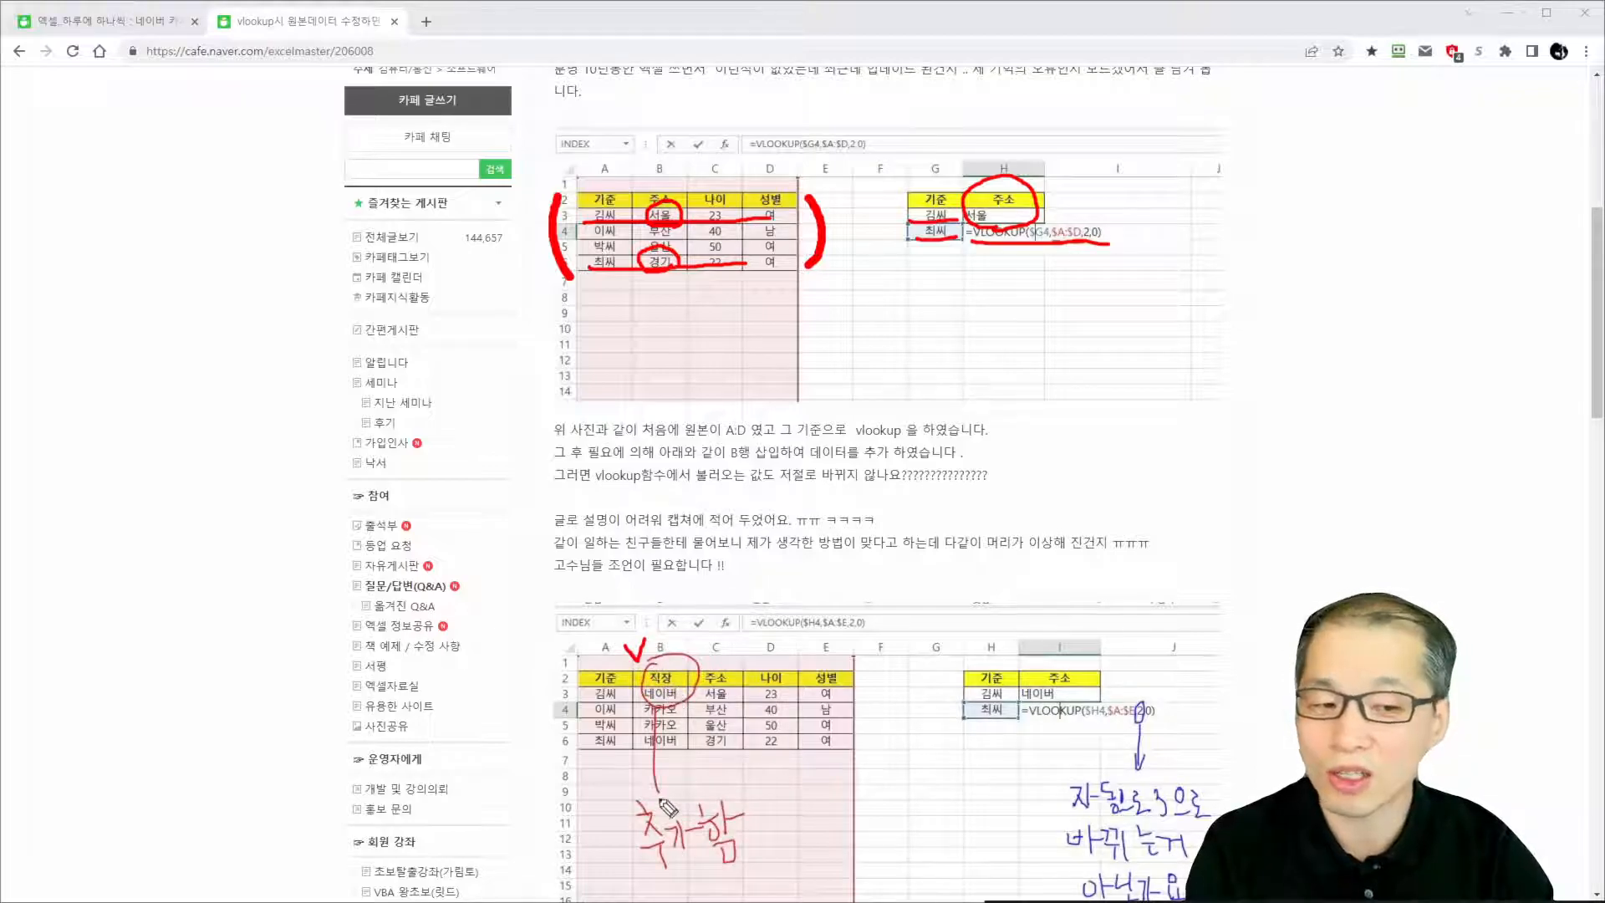
pyautogui.moveTo(660, 895); pyautogui.dragTo(740, 883)
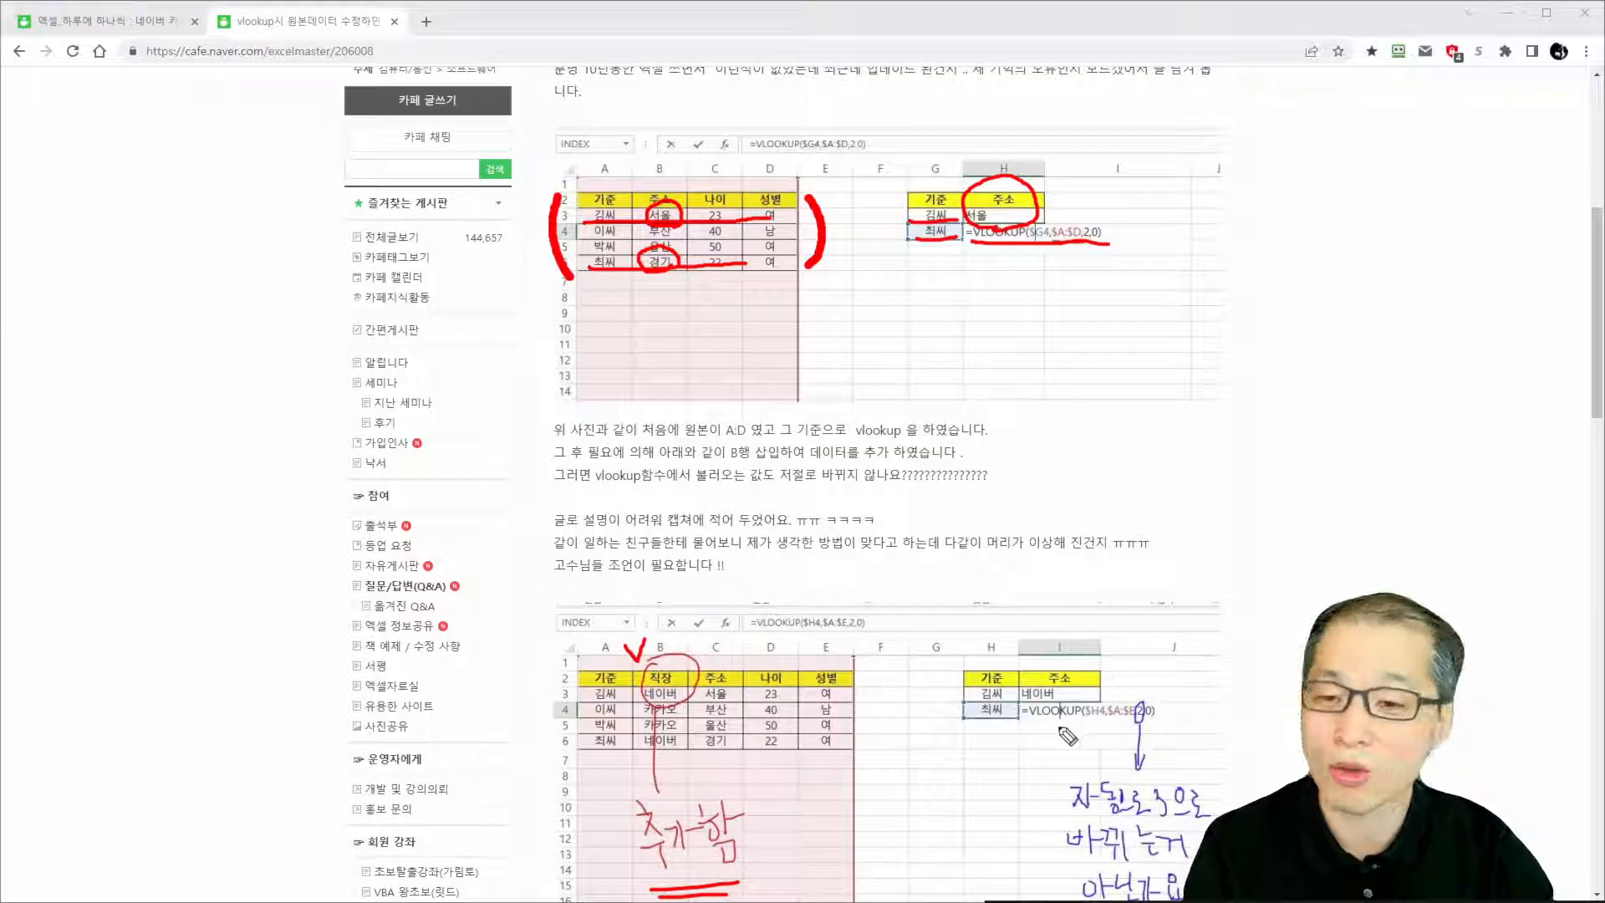
pyautogui.moveTo(1030, 730); pyautogui.dragTo(1166, 728)
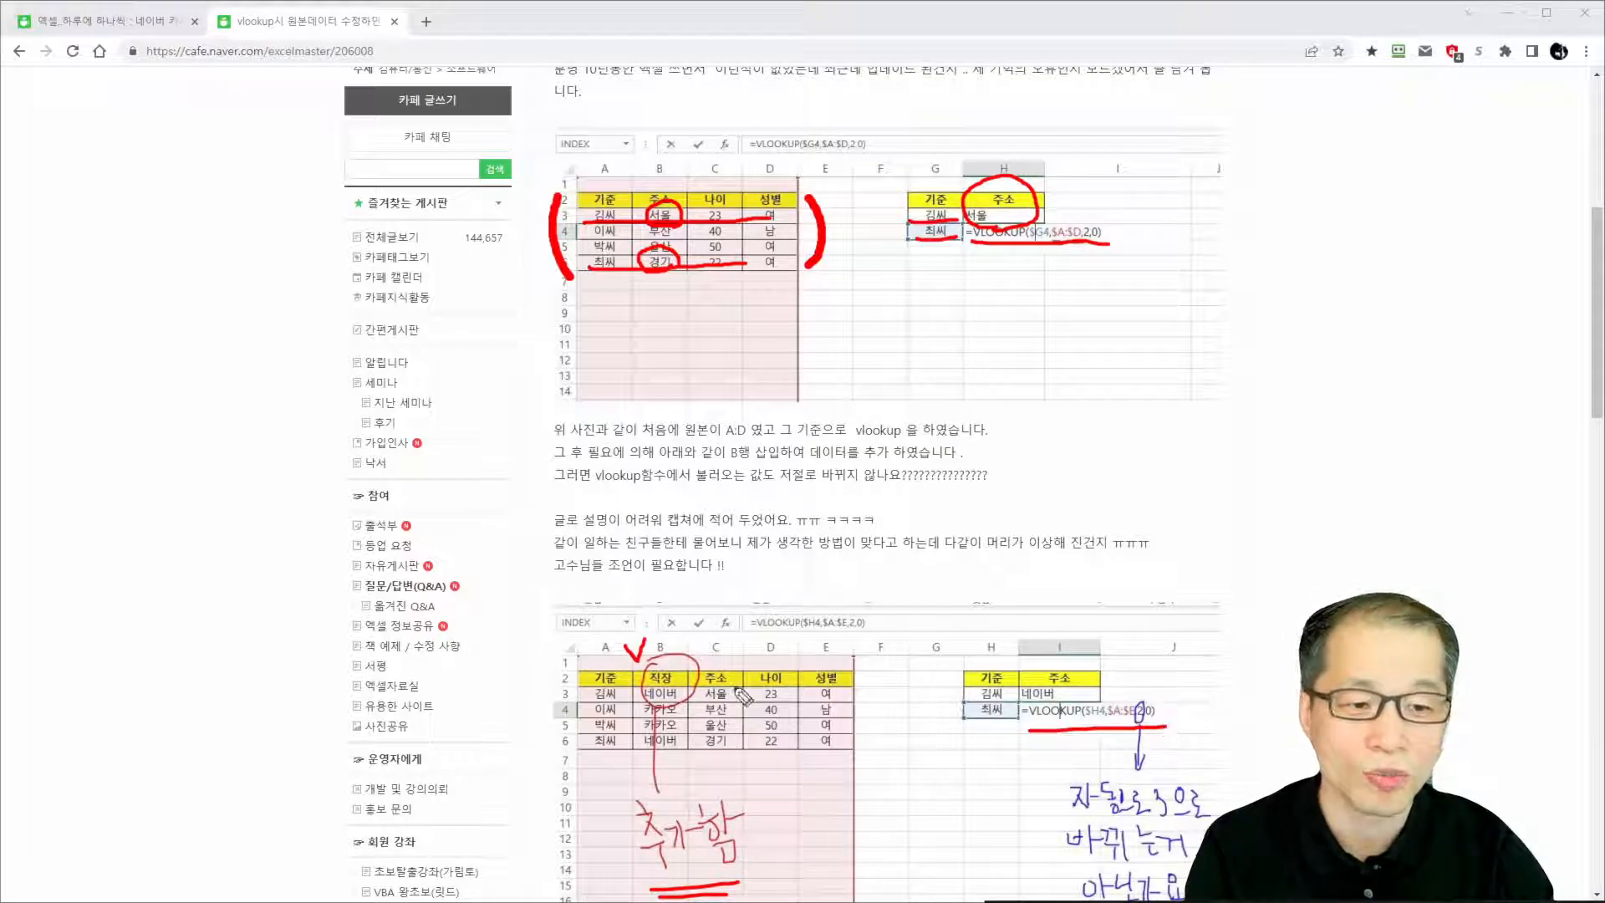
pyautogui.moveTo(1127, 595)
pyautogui.mouseDown()
pyautogui.moveTo(1167, 614)
pyautogui.moveTo(1139, 637)
pyautogui.mouseUp()
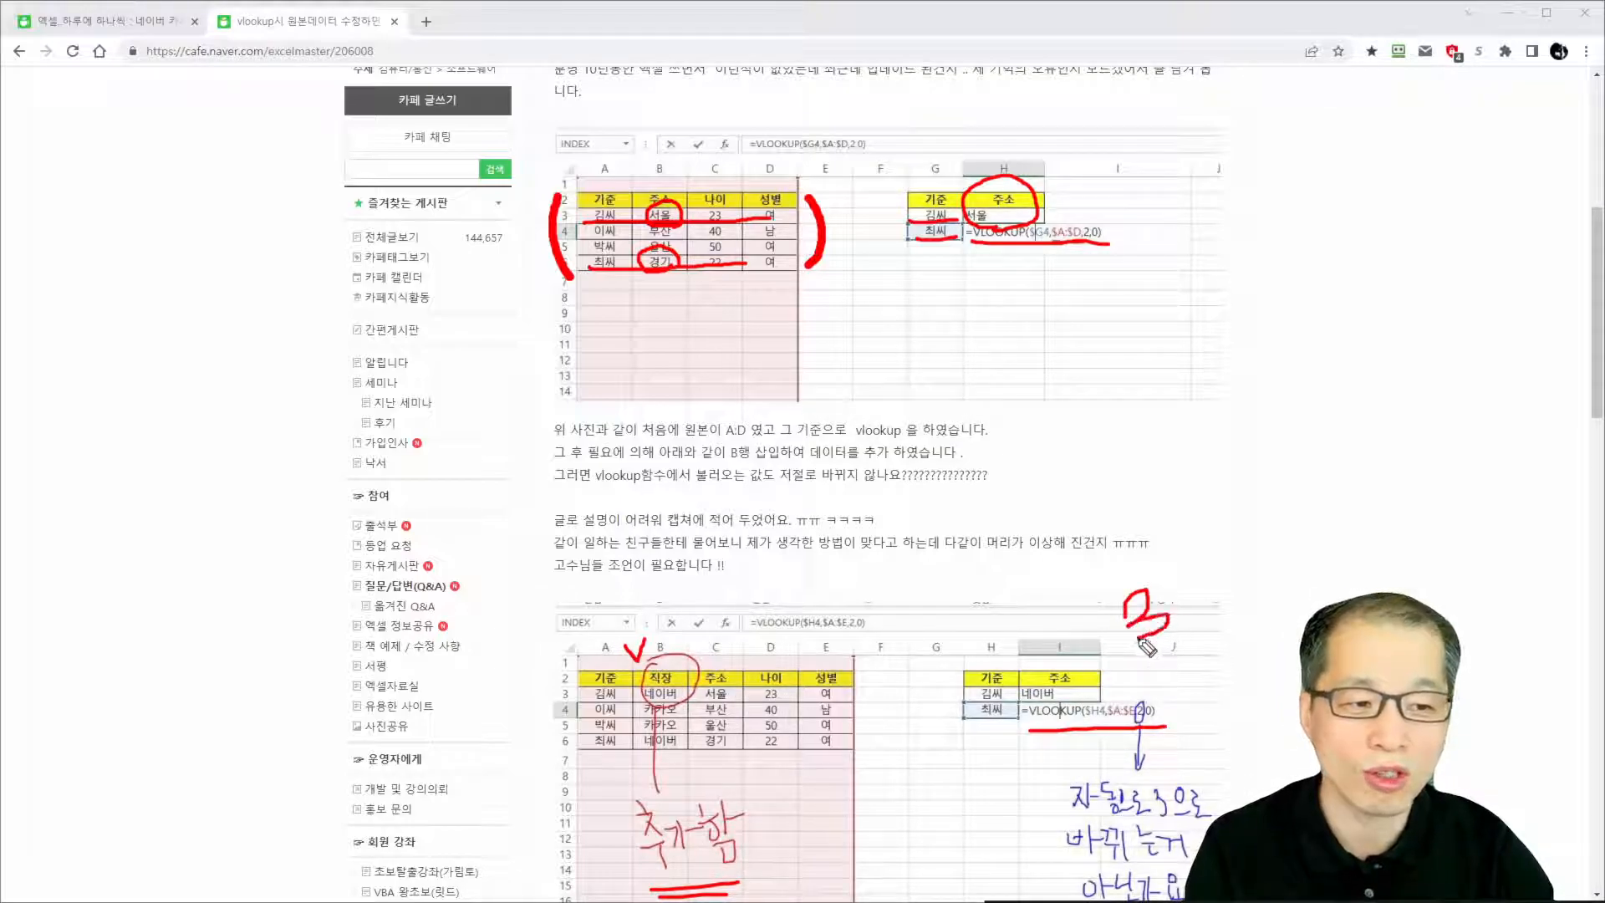
pyautogui.moveTo(709, 688)
pyautogui.mouseDown()
pyautogui.moveTo(734, 686)
pyautogui.moveTo(726, 660)
pyautogui.moveTo(1024, 660)
pyautogui.moveTo(1021, 646)
pyautogui.moveTo(1013, 658)
pyautogui.mouseUp()
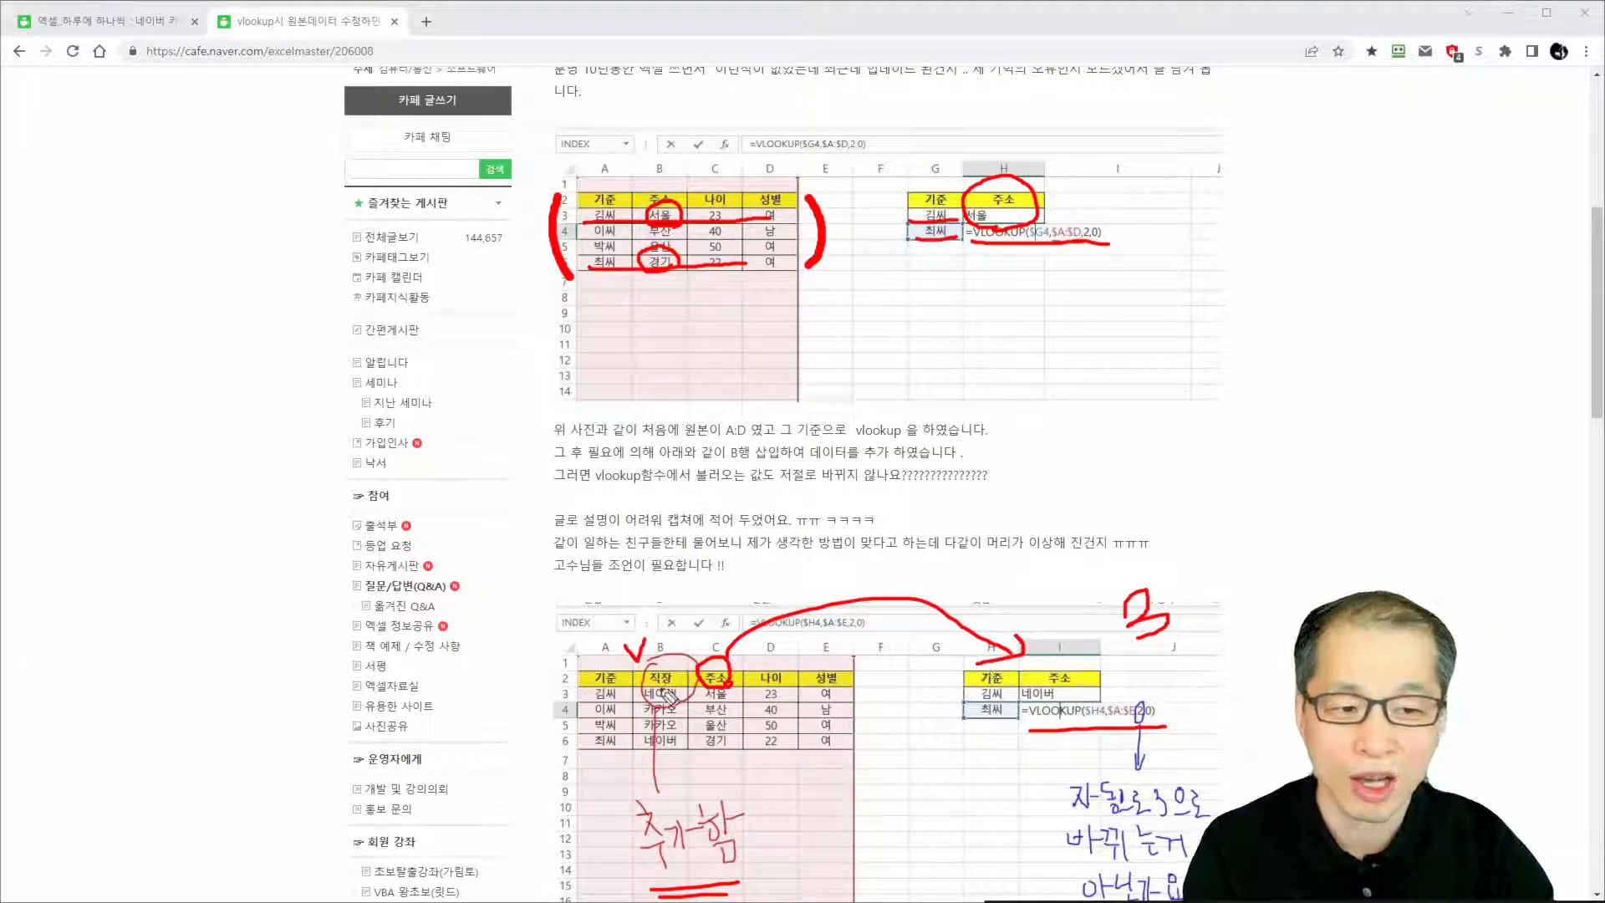
pyautogui.moveTo(625, 684); pyautogui.dragTo(679, 688)
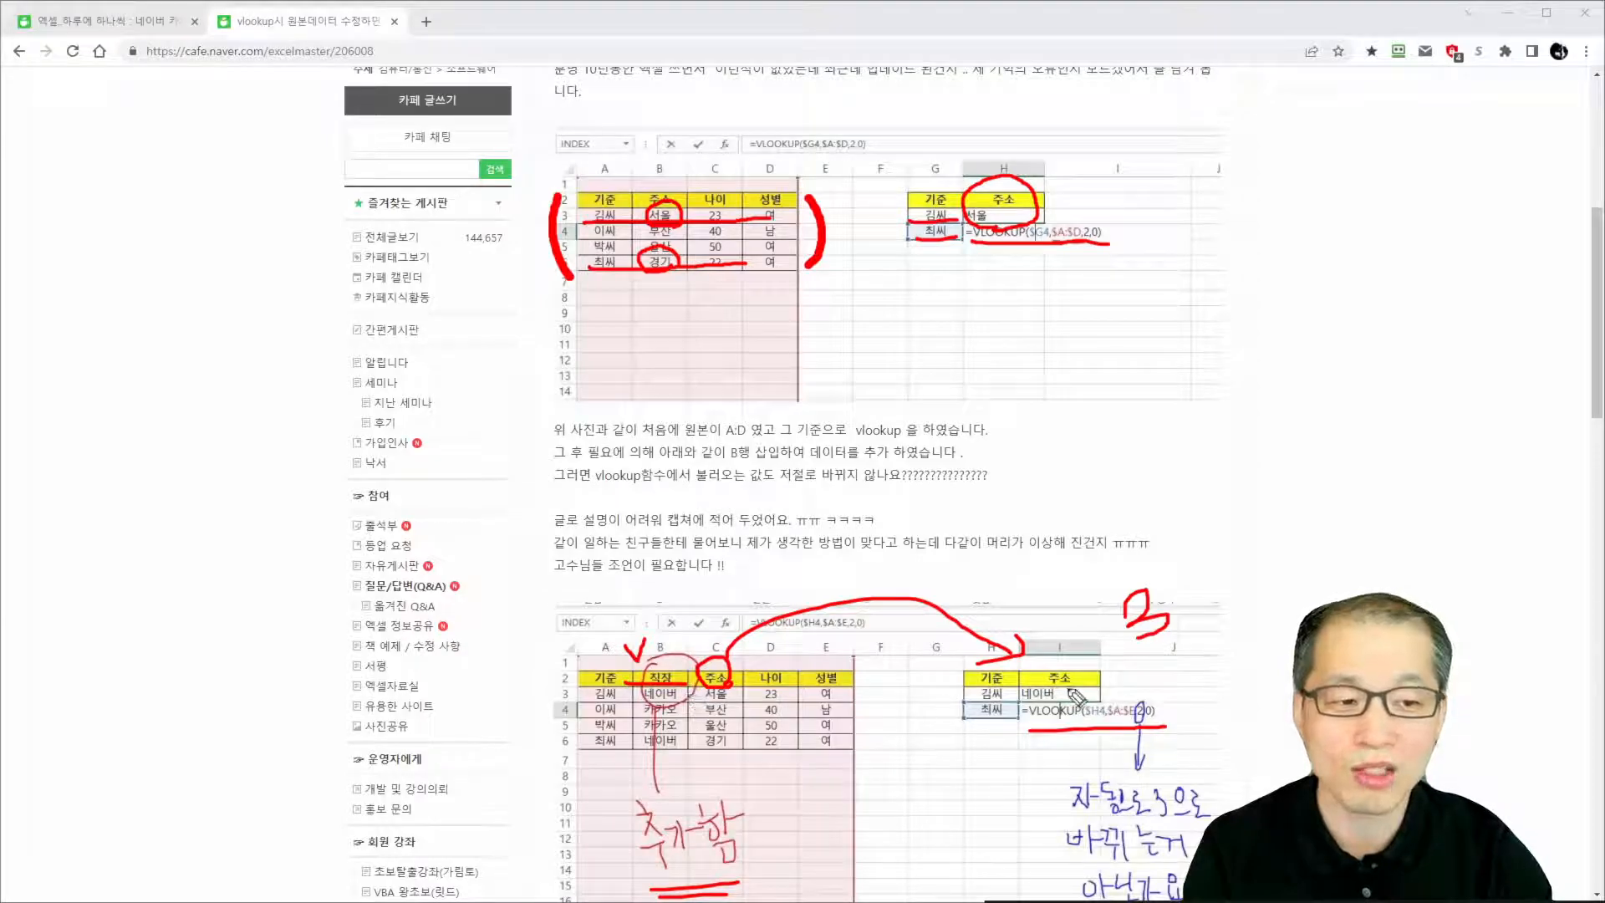
pyautogui.moveTo(1068, 700); pyautogui.dragTo(1025, 702)
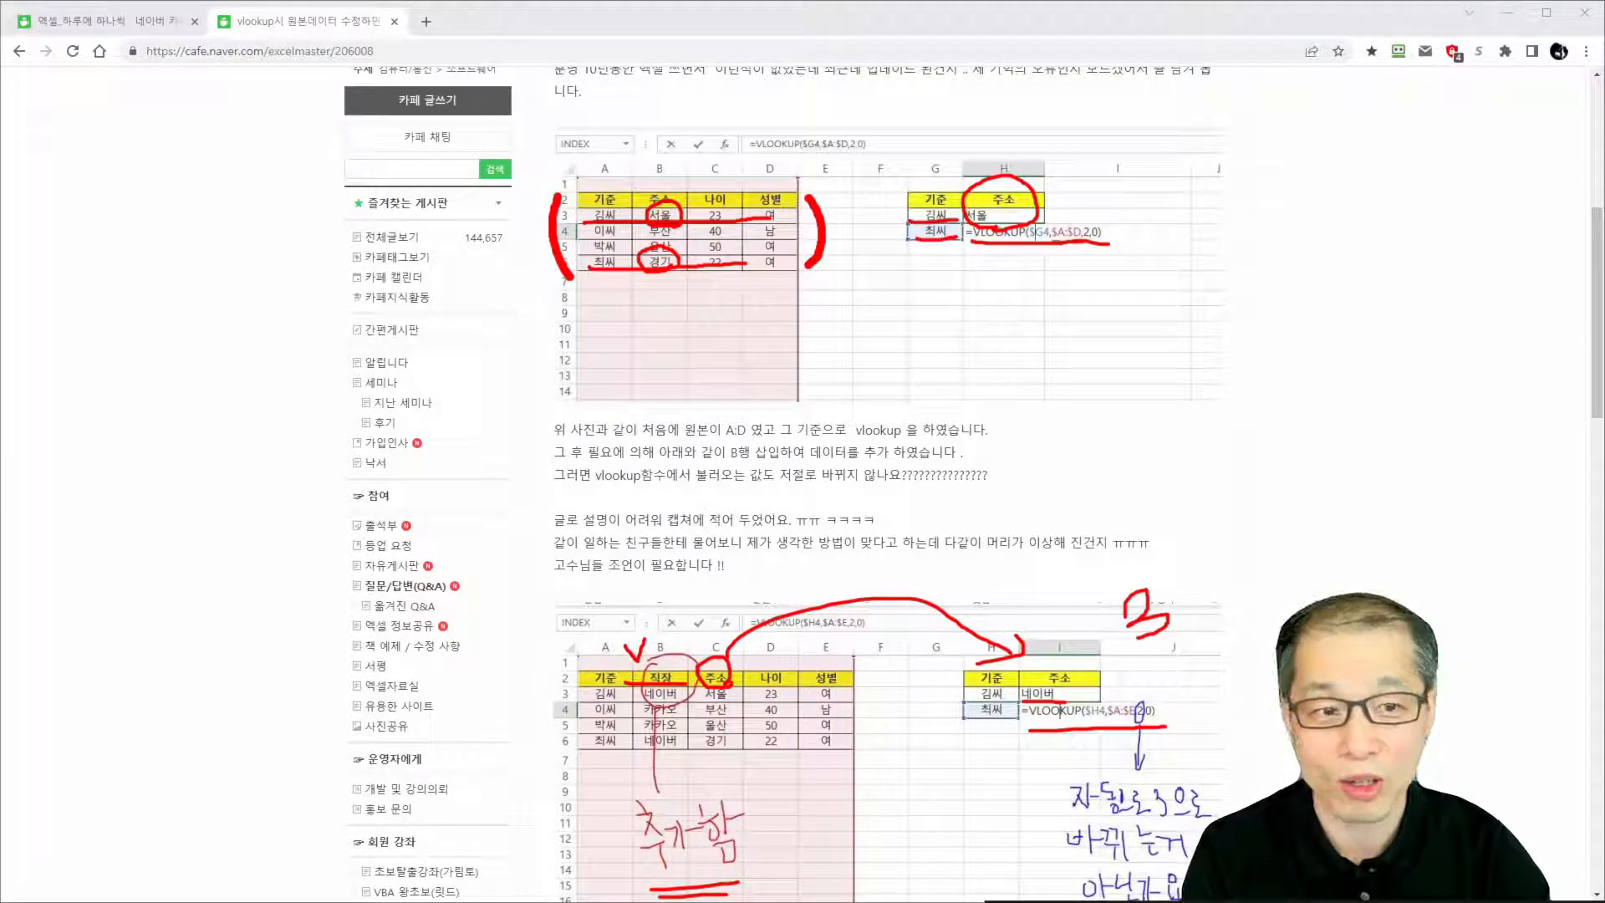
pyautogui.press('Escape')
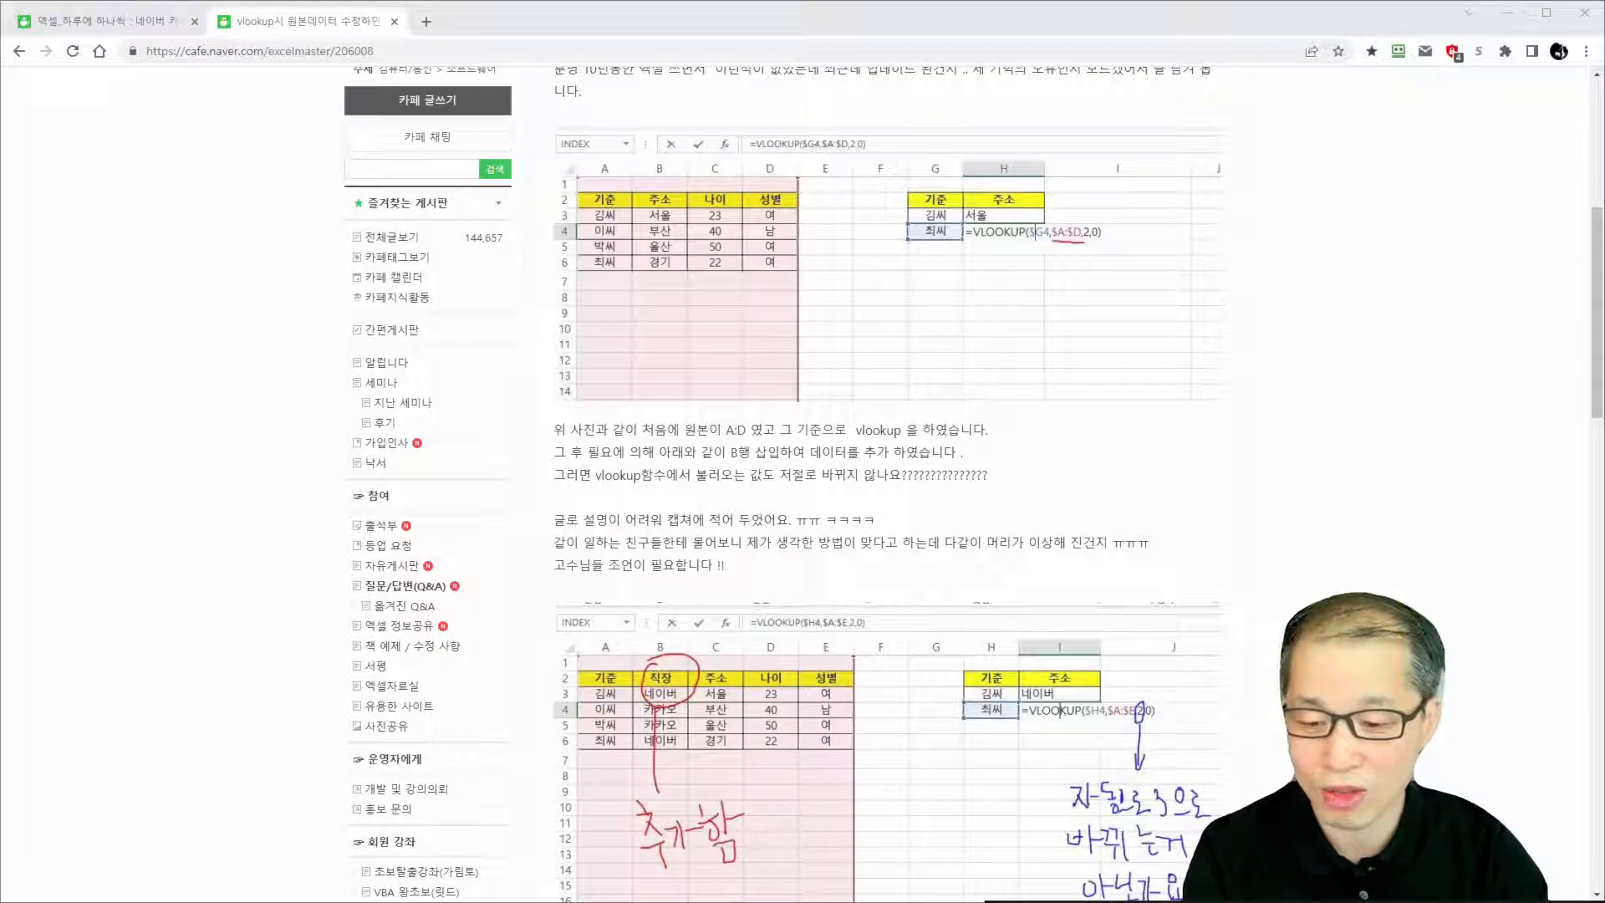
# Switch to the Excel workbook VLOOKUP 함수.xlsx and inspect the formulas in cells H3, I3 and I4
pyautogui.hotkey('alt', 'Tab')
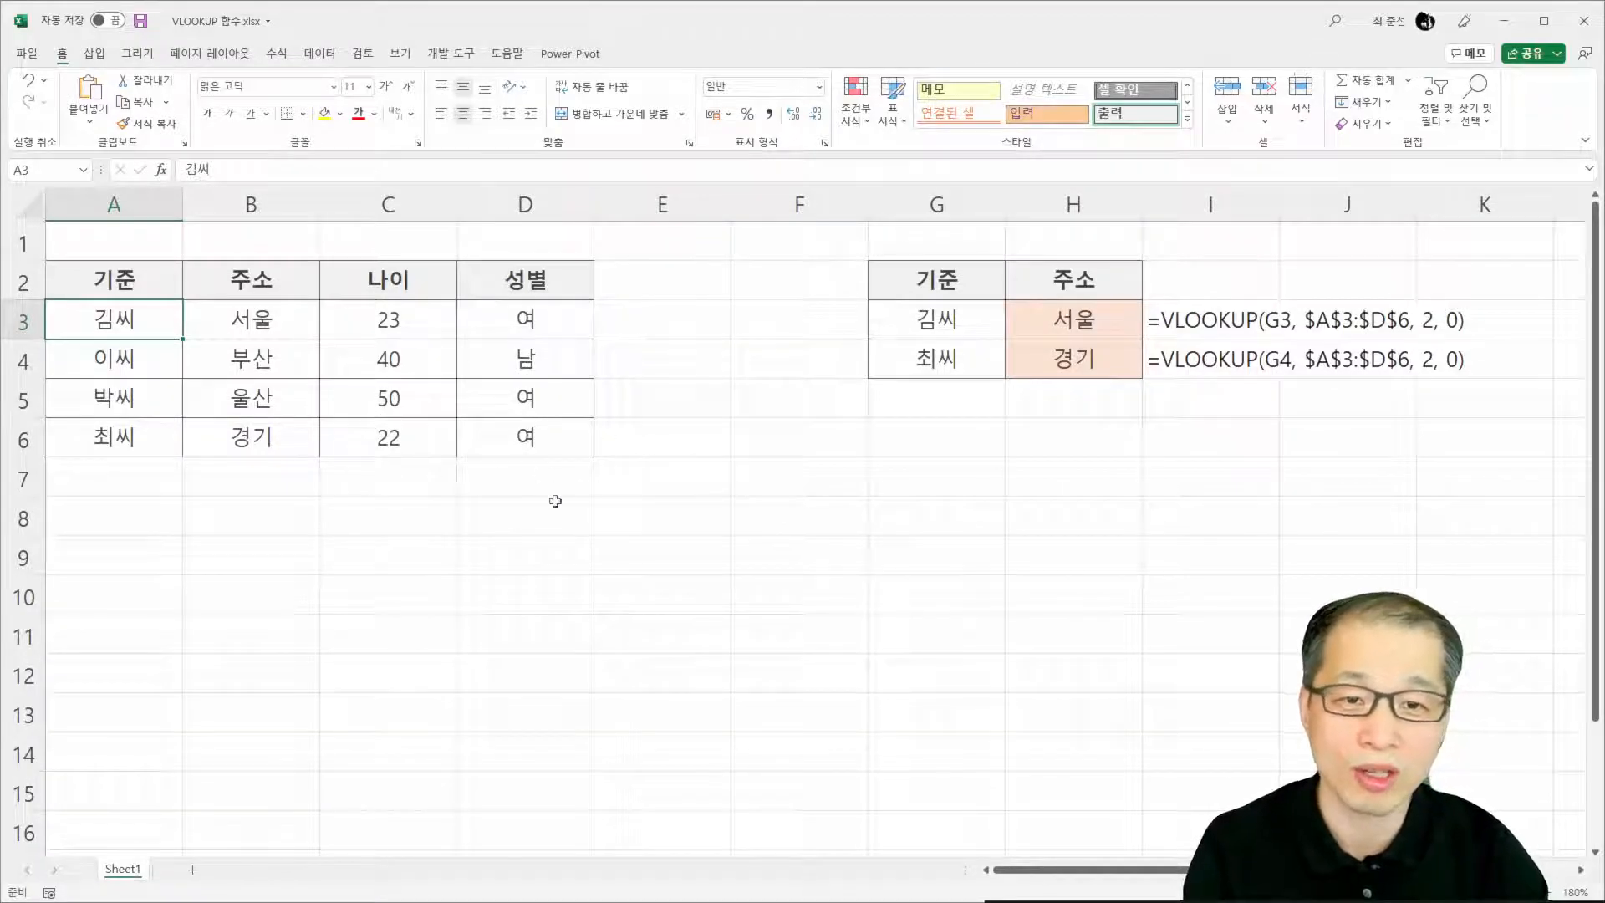
pyautogui.click(1085, 324)
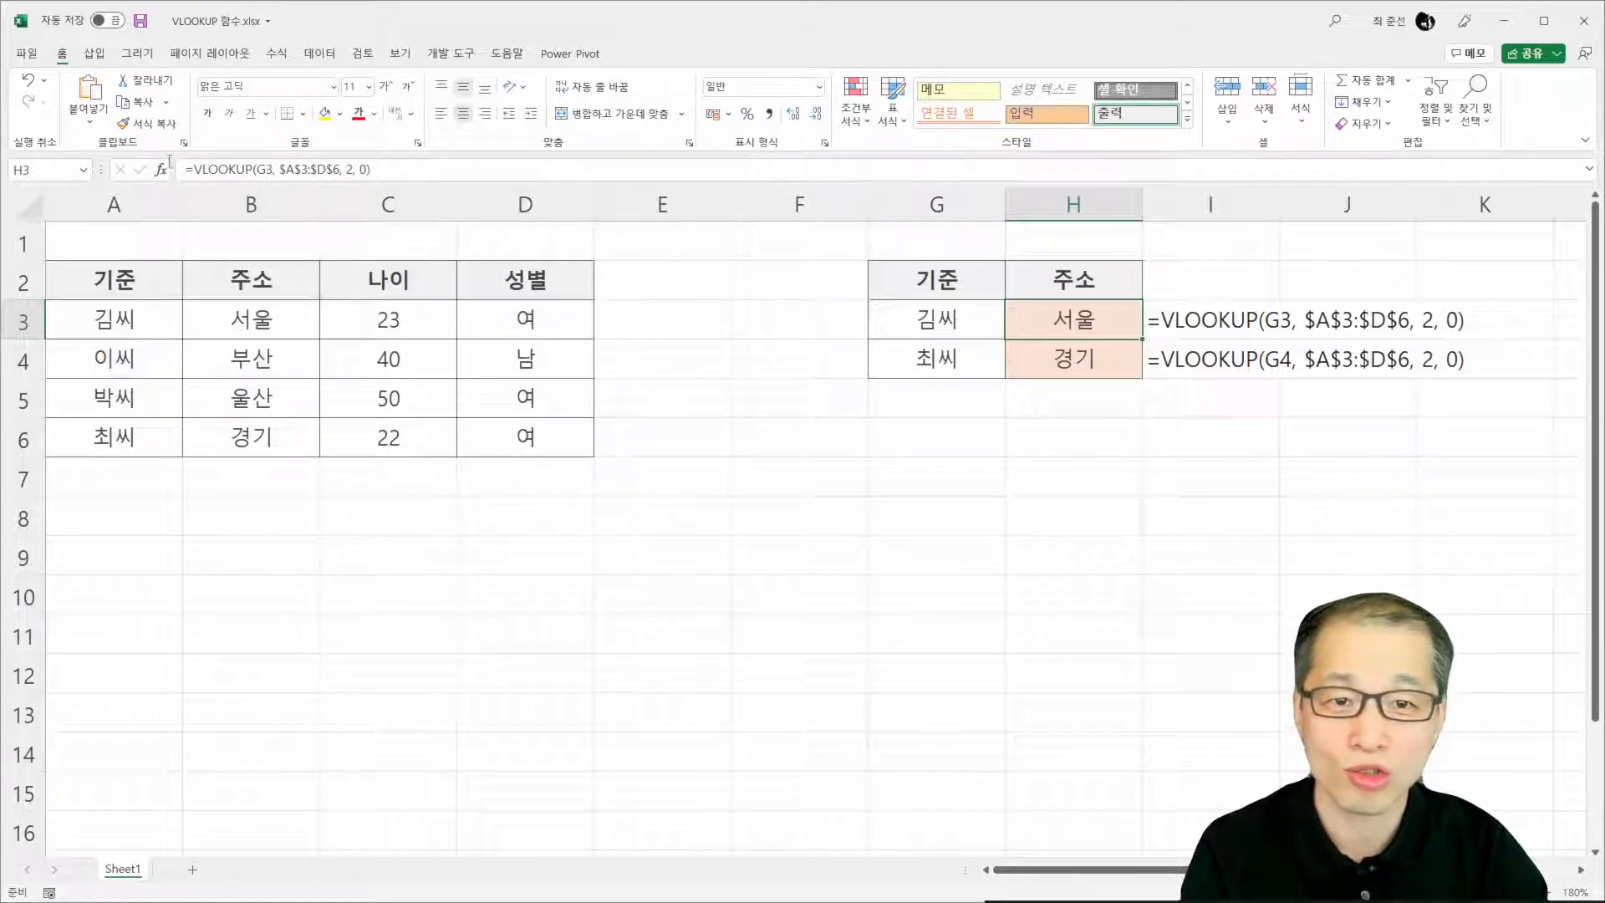
pyautogui.click(1262, 323)
pyautogui.click(1237, 361)
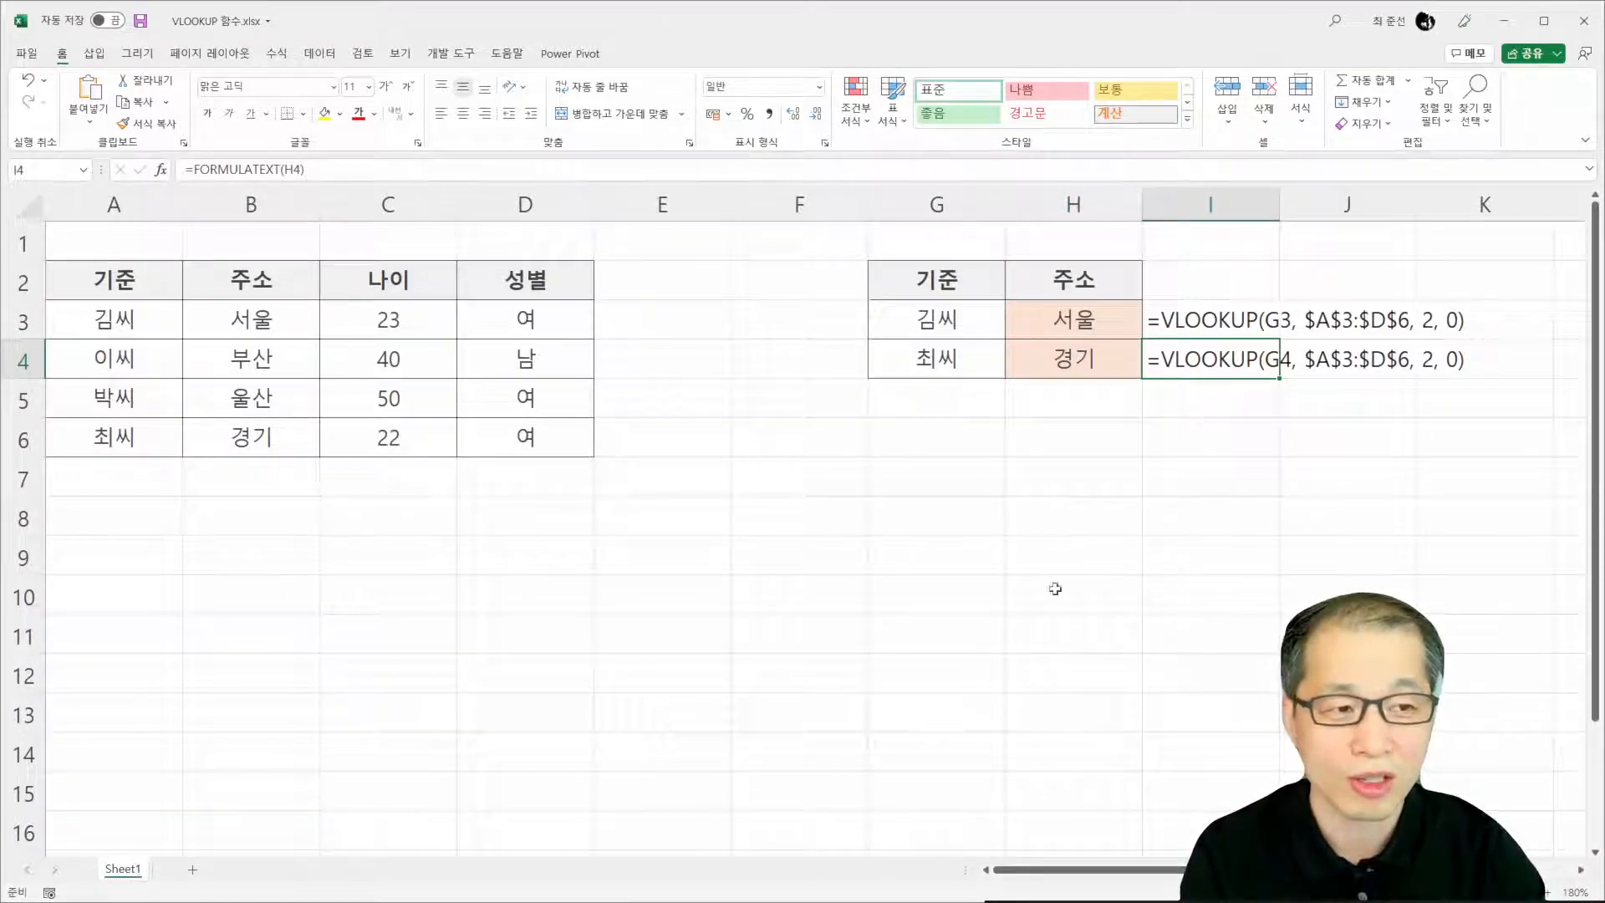
pyautogui.click(1204, 320)
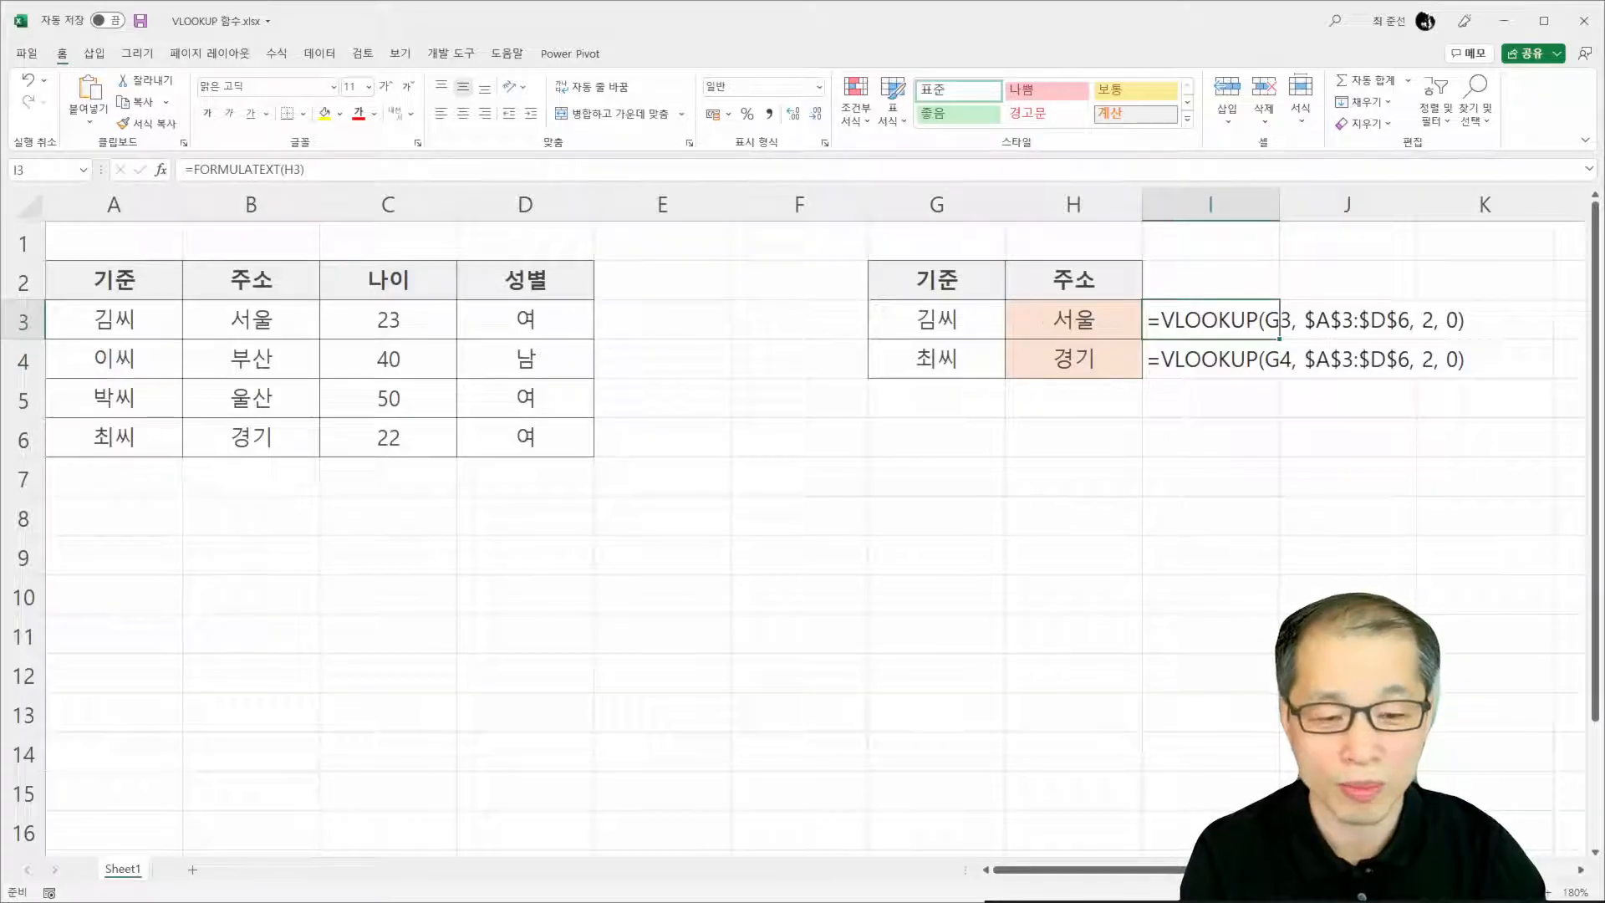
# Draw red screen marks tracing the G3 lookup down column A to 서울 in column 2 and across to H3
pyautogui.hotkey('ctrl', '2')
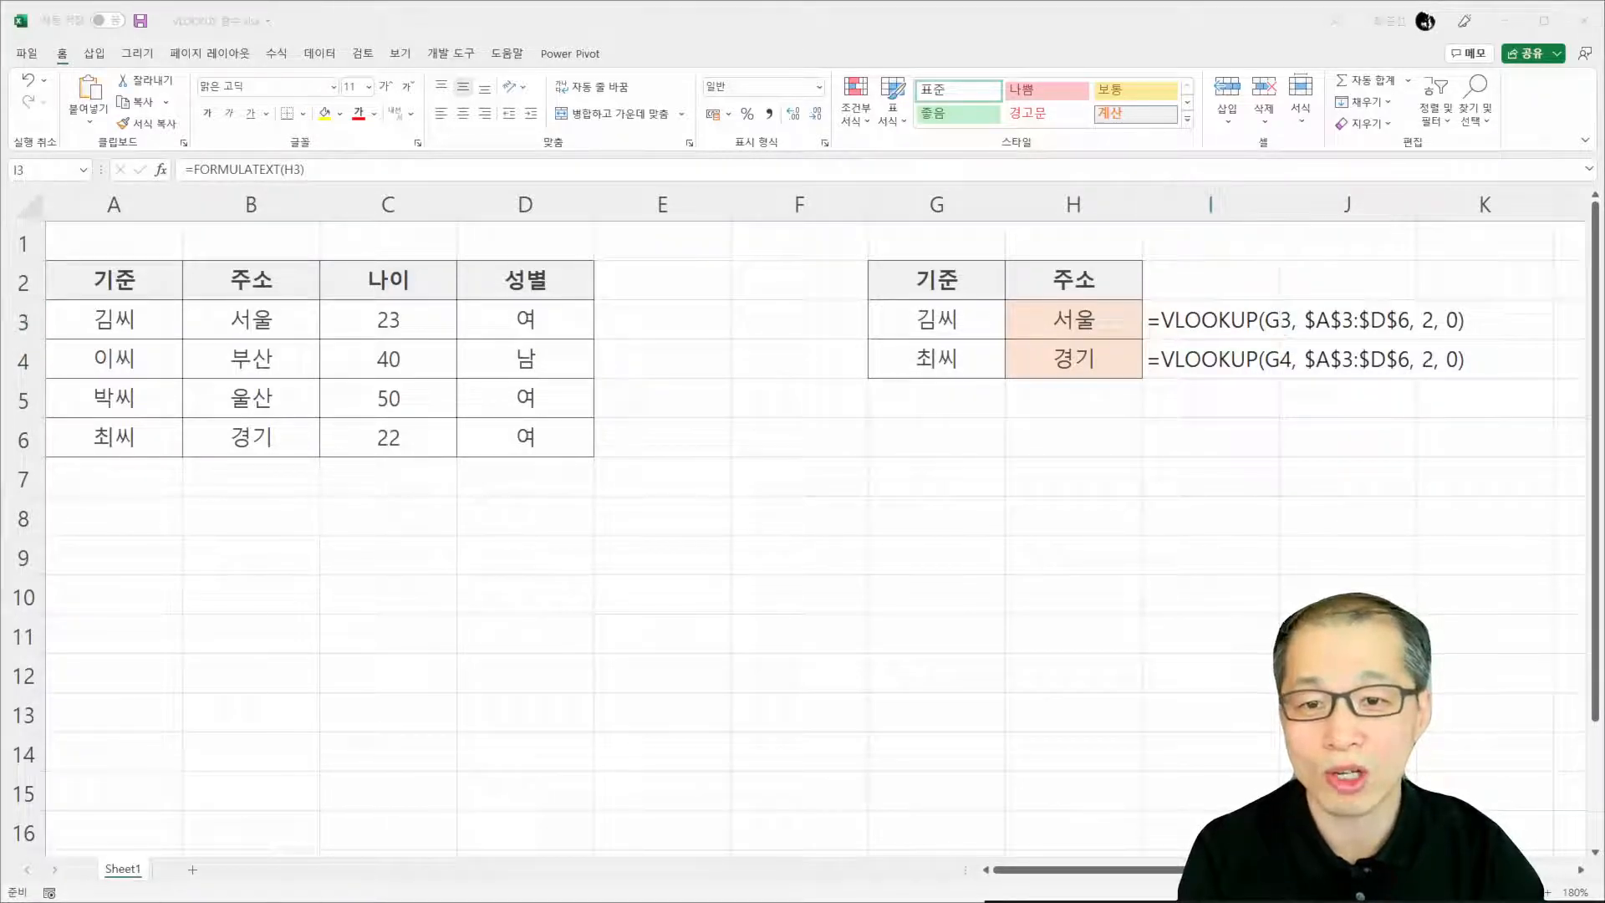
pyautogui.moveTo(909, 335); pyautogui.dragTo(985, 333)
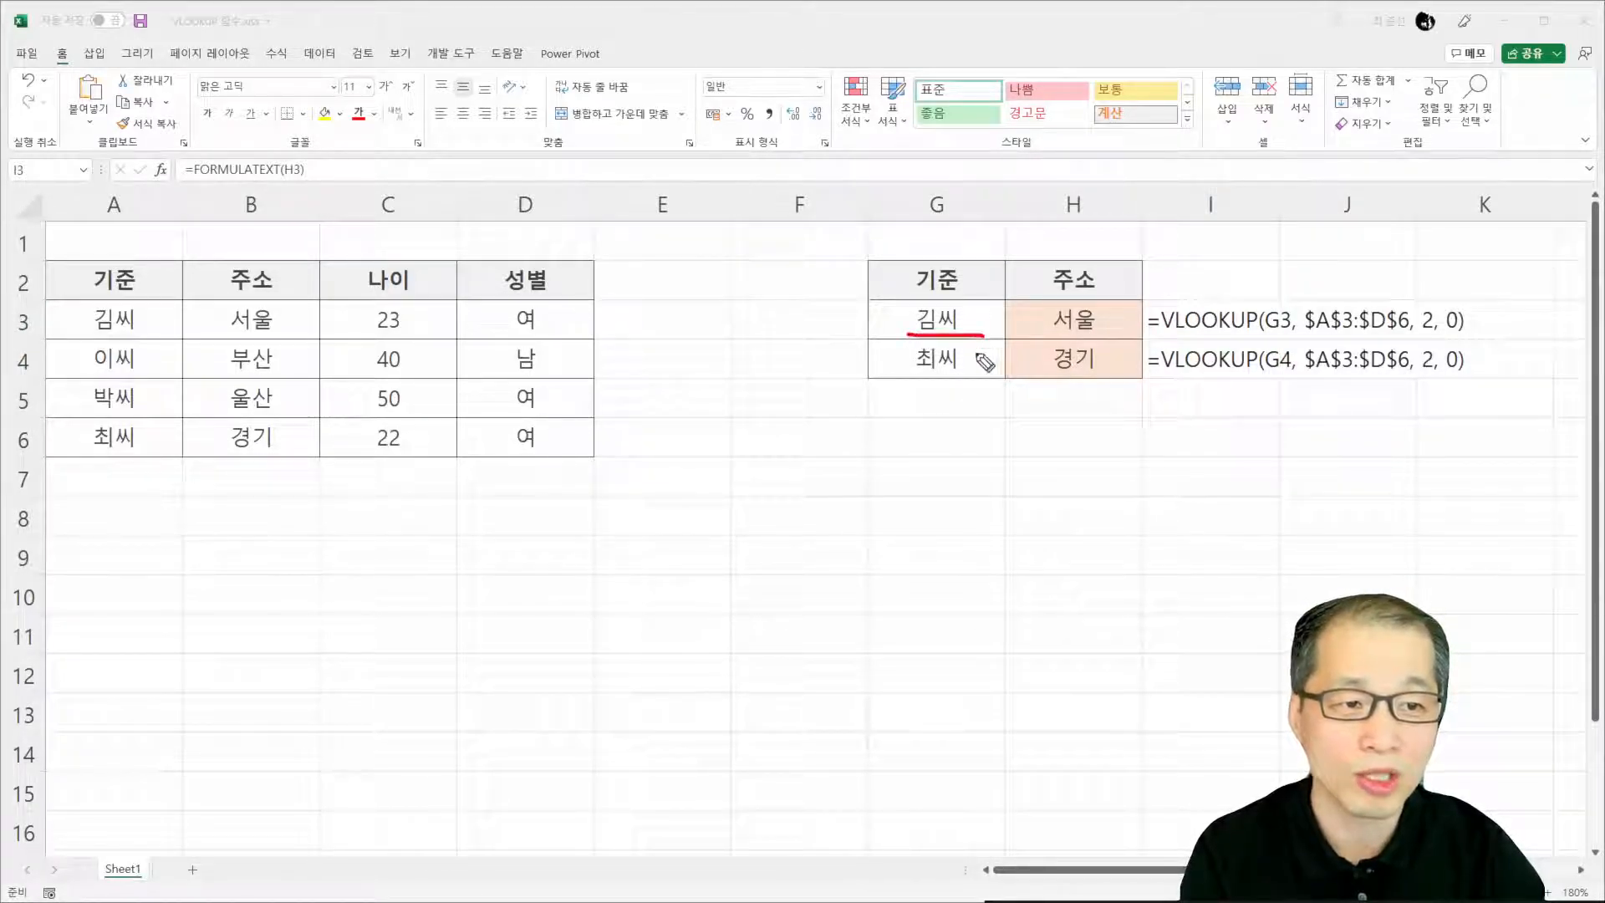
pyautogui.moveTo(110, 303)
pyautogui.mouseDown()
pyautogui.moveTo(120, 458)
pyautogui.moveTo(138, 452)
pyautogui.mouseUp()
pyautogui.moveTo(141, 330)
pyautogui.mouseDown()
pyautogui.moveTo(93, 335)
pyautogui.moveTo(142, 308)
pyautogui.moveTo(148, 324)
pyautogui.moveTo(191, 316)
pyautogui.moveTo(189, 331)
pyautogui.mouseUp()
pyautogui.moveTo(237, 253)
pyautogui.mouseDown()
pyautogui.moveTo(242, 290)
pyautogui.moveTo(276, 286)
pyautogui.moveTo(291, 339)
pyautogui.moveTo(220, 330)
pyautogui.moveTo(896, 222)
pyautogui.moveTo(1003, 291)
pyautogui.mouseUp()
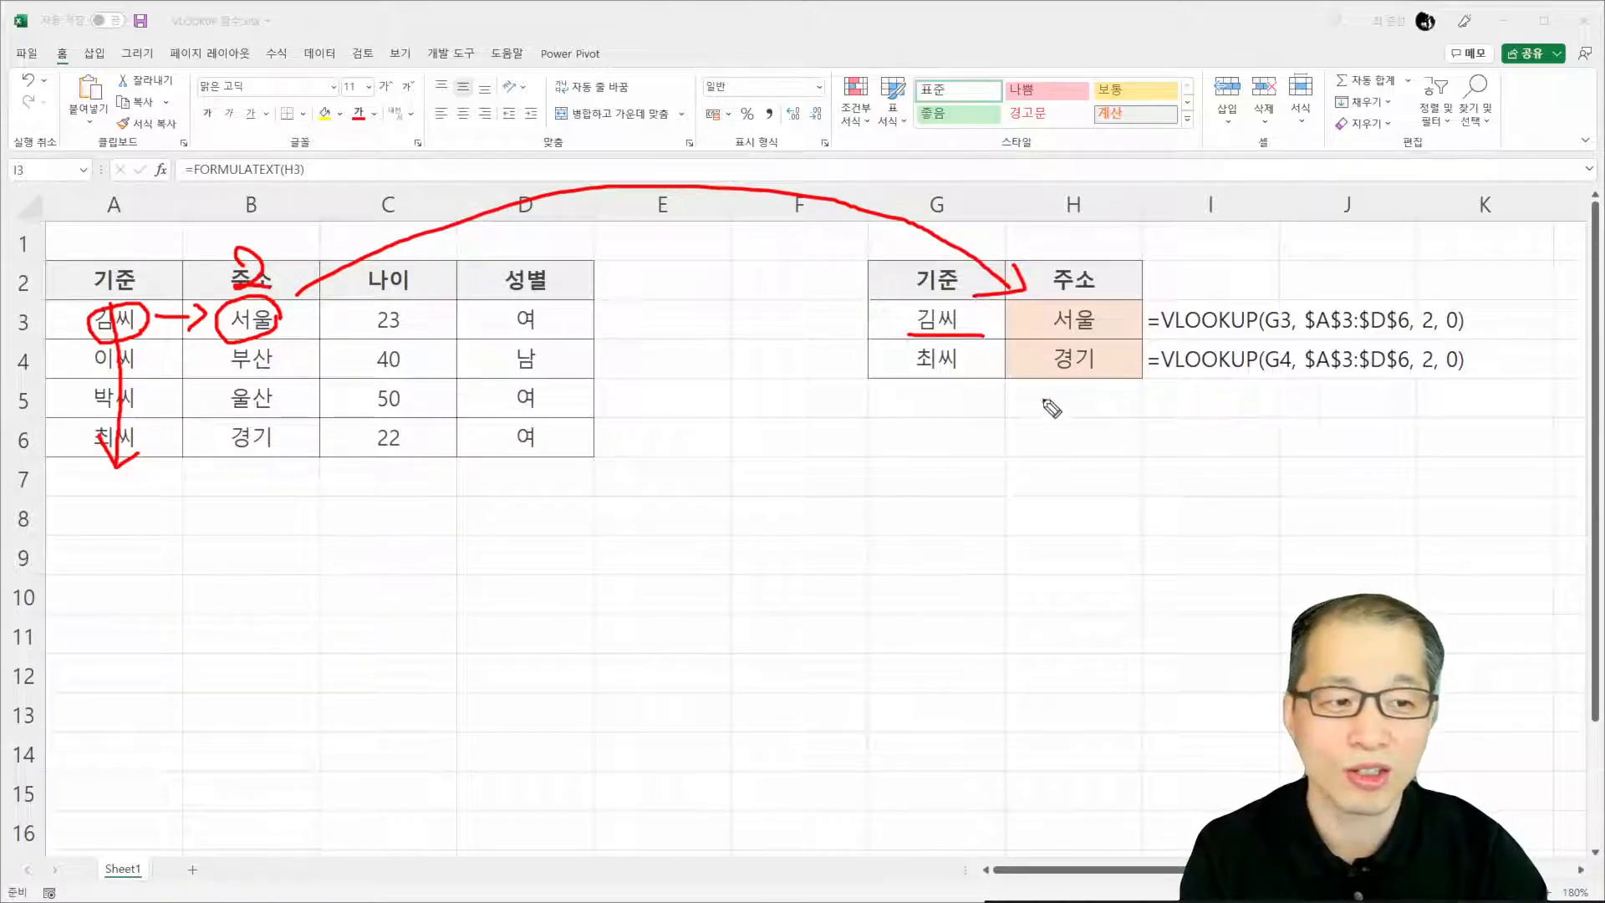
# Draw marks tracing the G4 lookup to 경기 and across to H4, and bracket the two displayed VLOOKUP formulas
pyautogui.moveTo(913, 376); pyautogui.dragTo(987, 379)
pyautogui.moveTo(138, 469)
pyautogui.mouseDown()
pyautogui.moveTo(88, 455)
pyautogui.moveTo(163, 428)
pyautogui.moveTo(137, 482)
pyautogui.moveTo(209, 480)
pyautogui.moveTo(228, 454)
pyautogui.moveTo(225, 473)
pyautogui.moveTo(301, 443)
pyautogui.moveTo(288, 469)
pyautogui.moveTo(422, 493)
pyautogui.moveTo(1041, 381)
pyautogui.moveTo(1025, 417)
pyautogui.mouseUp()
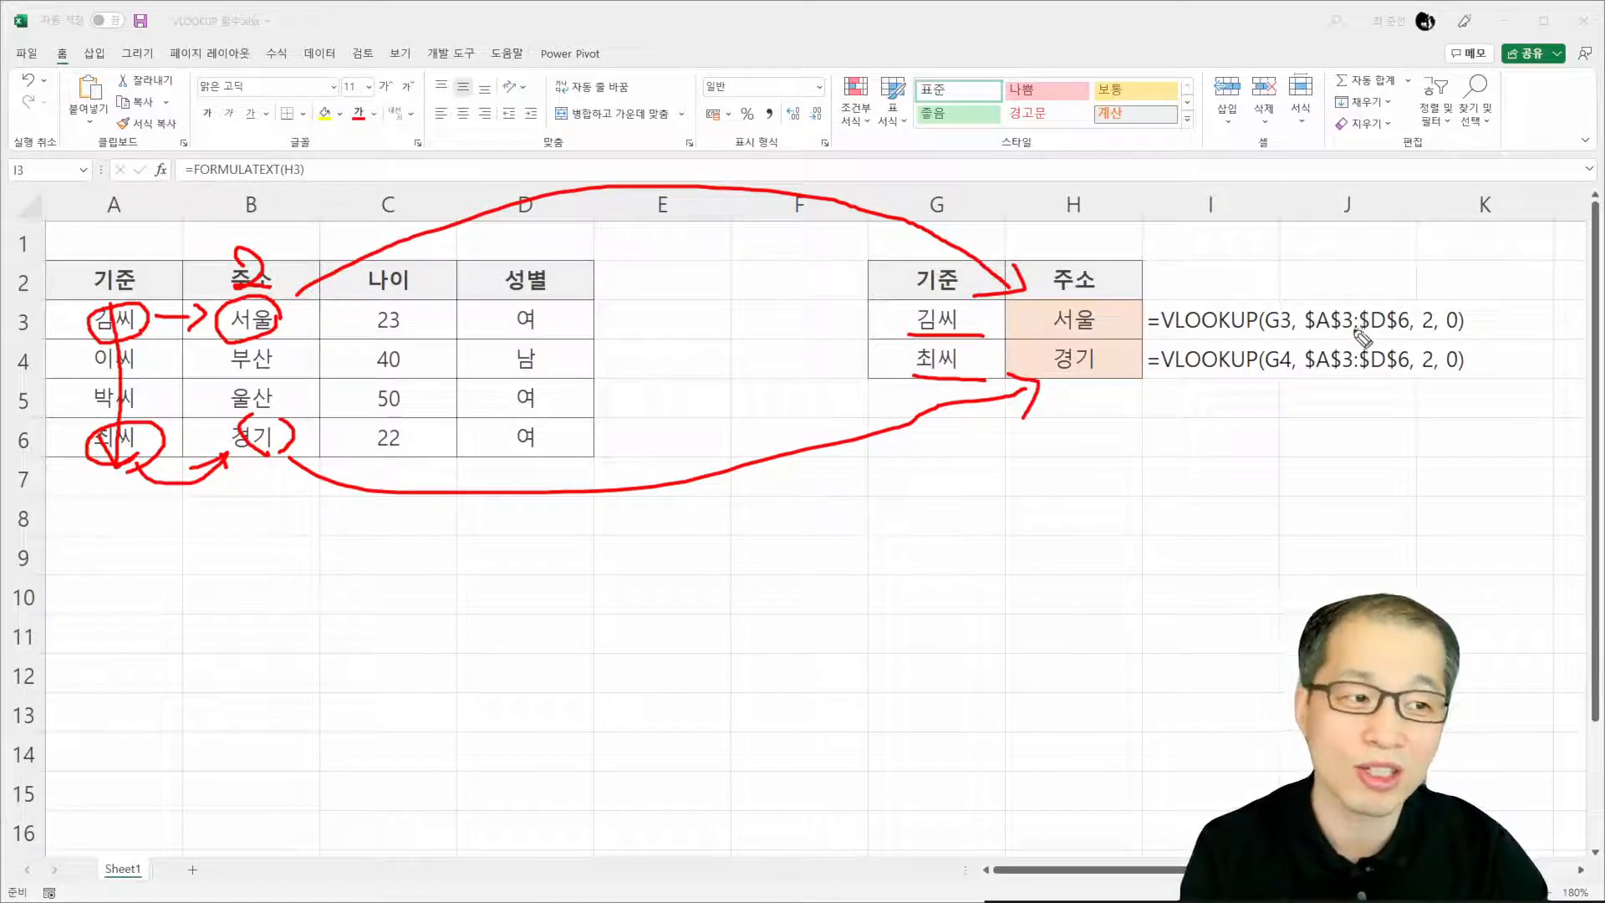
pyautogui.moveTo(1162, 296)
pyautogui.mouseDown()
pyautogui.moveTo(1149, 343)
pyautogui.moveTo(1164, 389)
pyautogui.mouseUp()
pyautogui.moveTo(1480, 299)
pyautogui.mouseDown()
pyautogui.moveTo(1509, 347)
pyautogui.moveTo(1495, 378)
pyautogui.mouseUp()
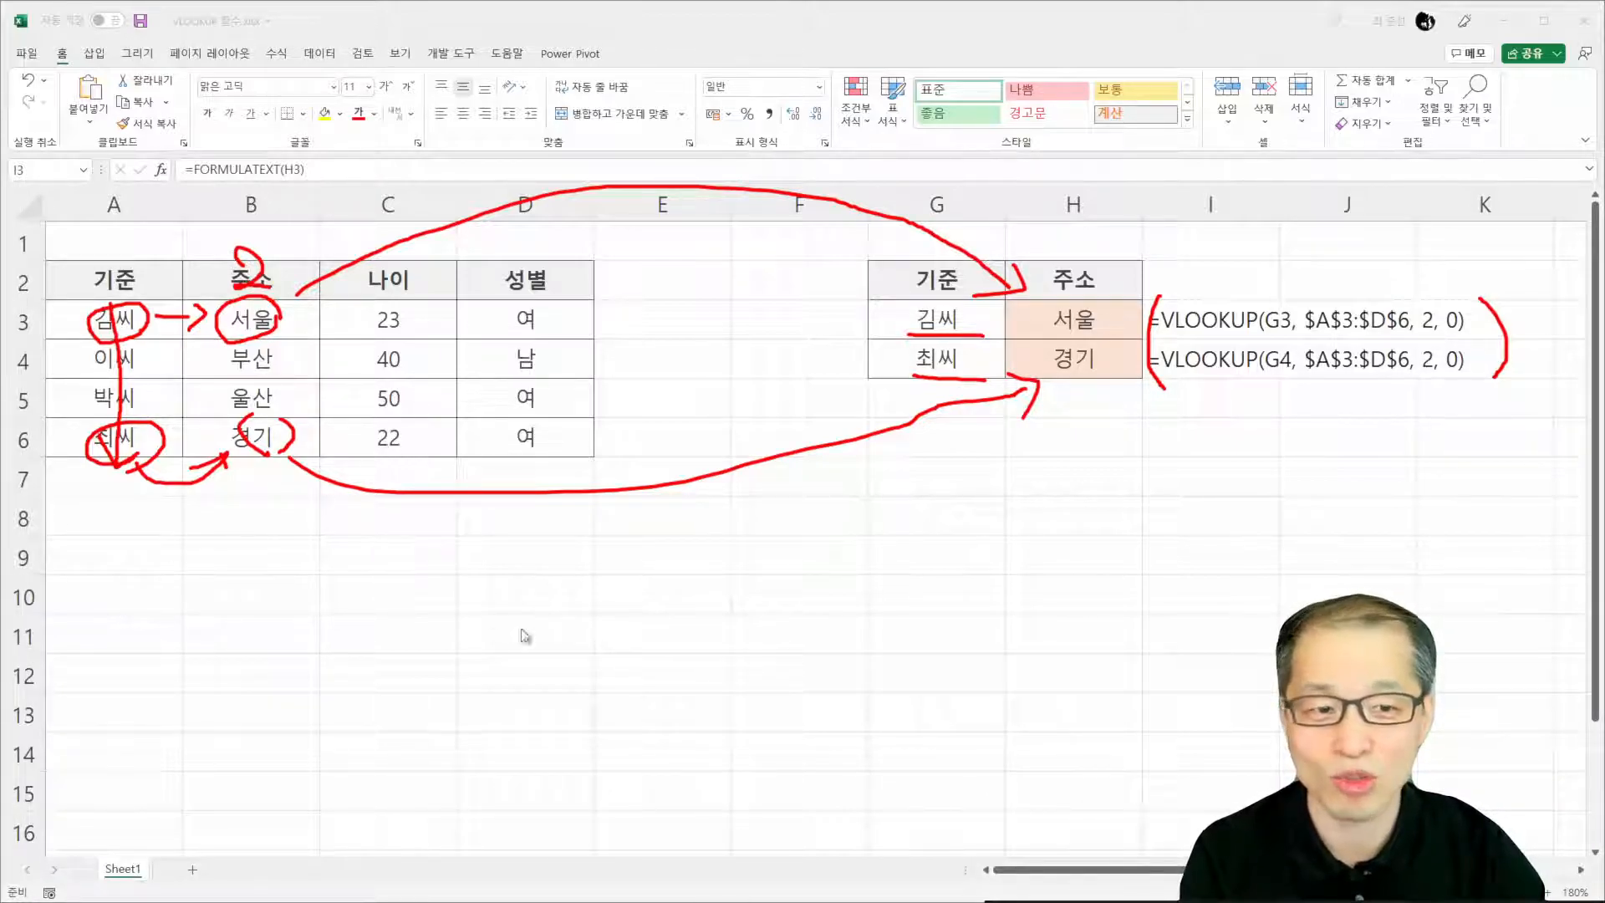
pyautogui.click(370, 627)
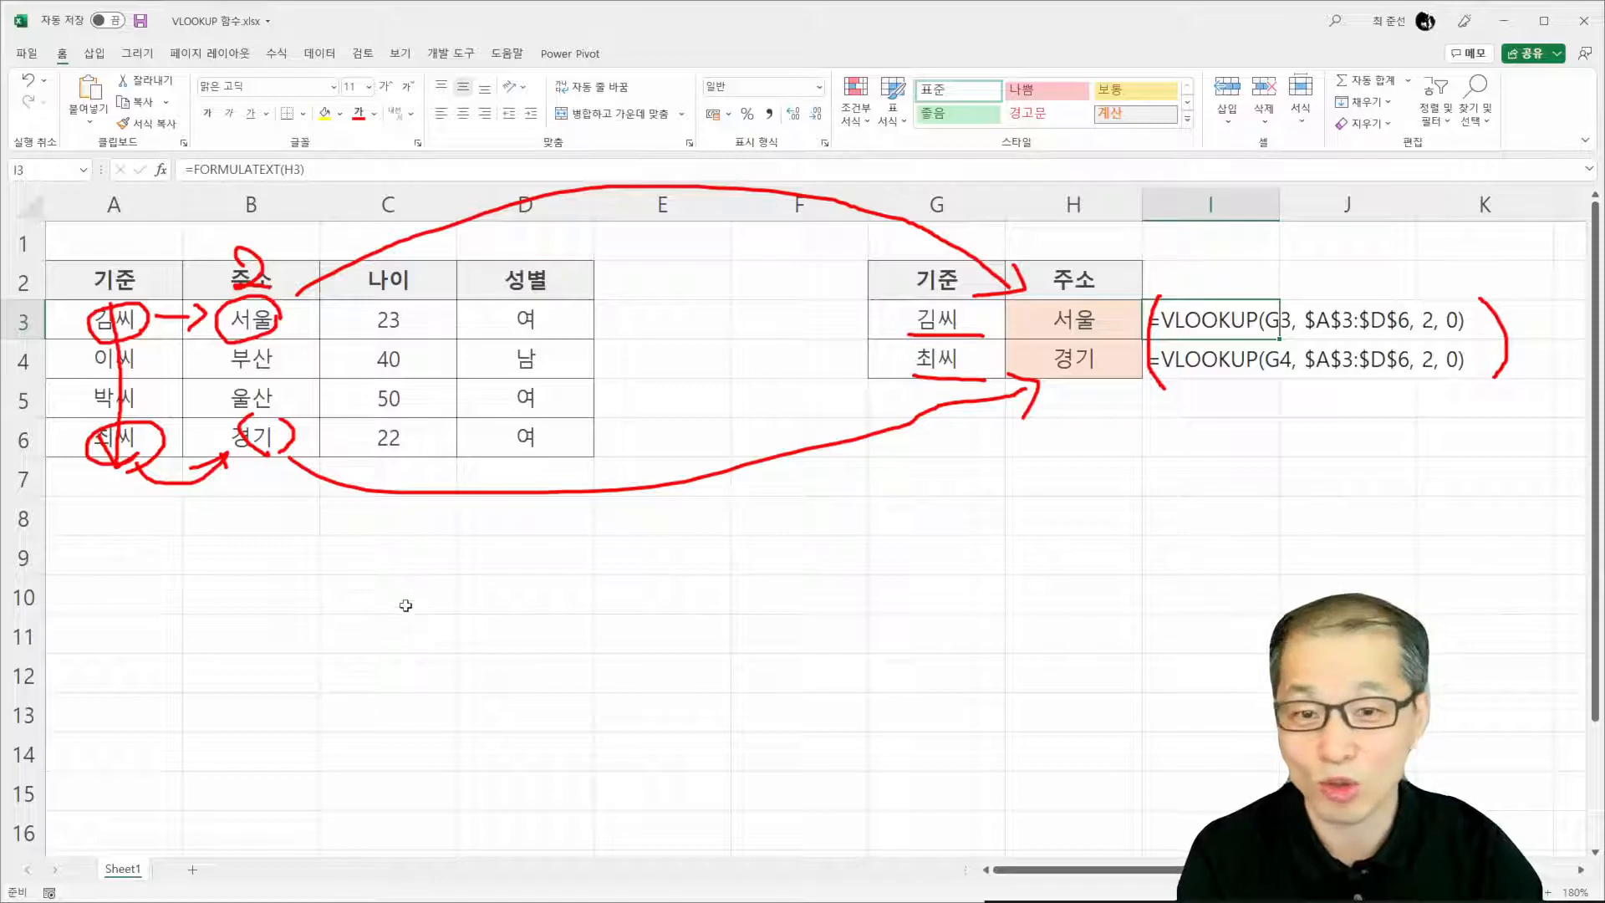
# Enter the syntax note "=VLOOKUP( 찾을값, 표, 열번호, 찾는 방법 )" as text in cell C10
pyautogui.click(405, 605)
pyautogui.write("'=")
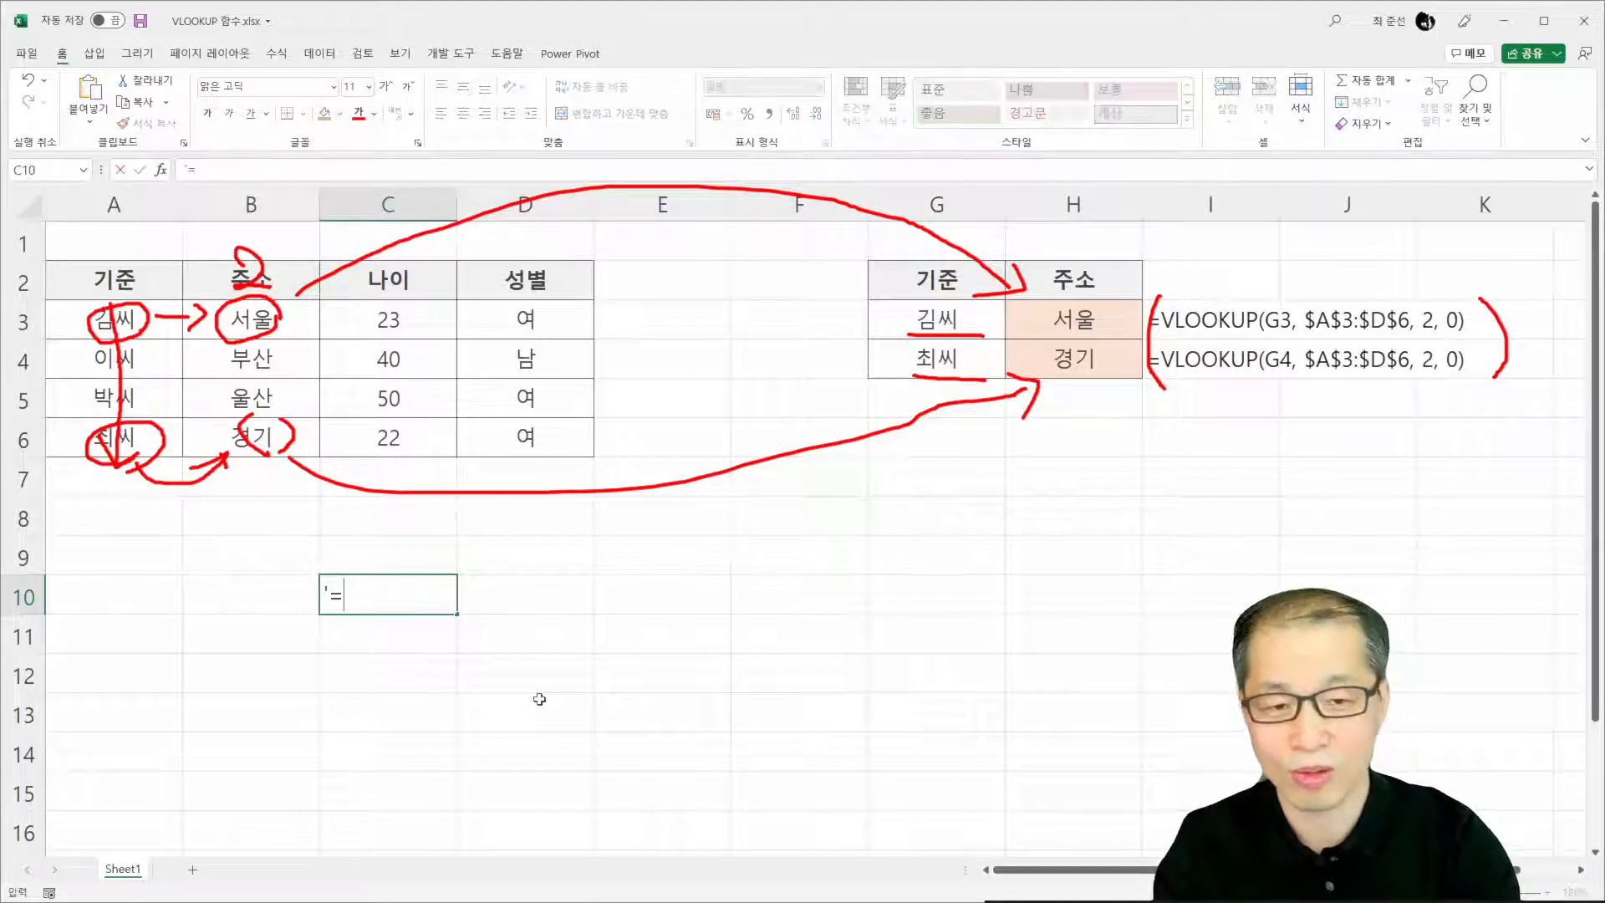
pyautogui.write('VLOOKUP( ')
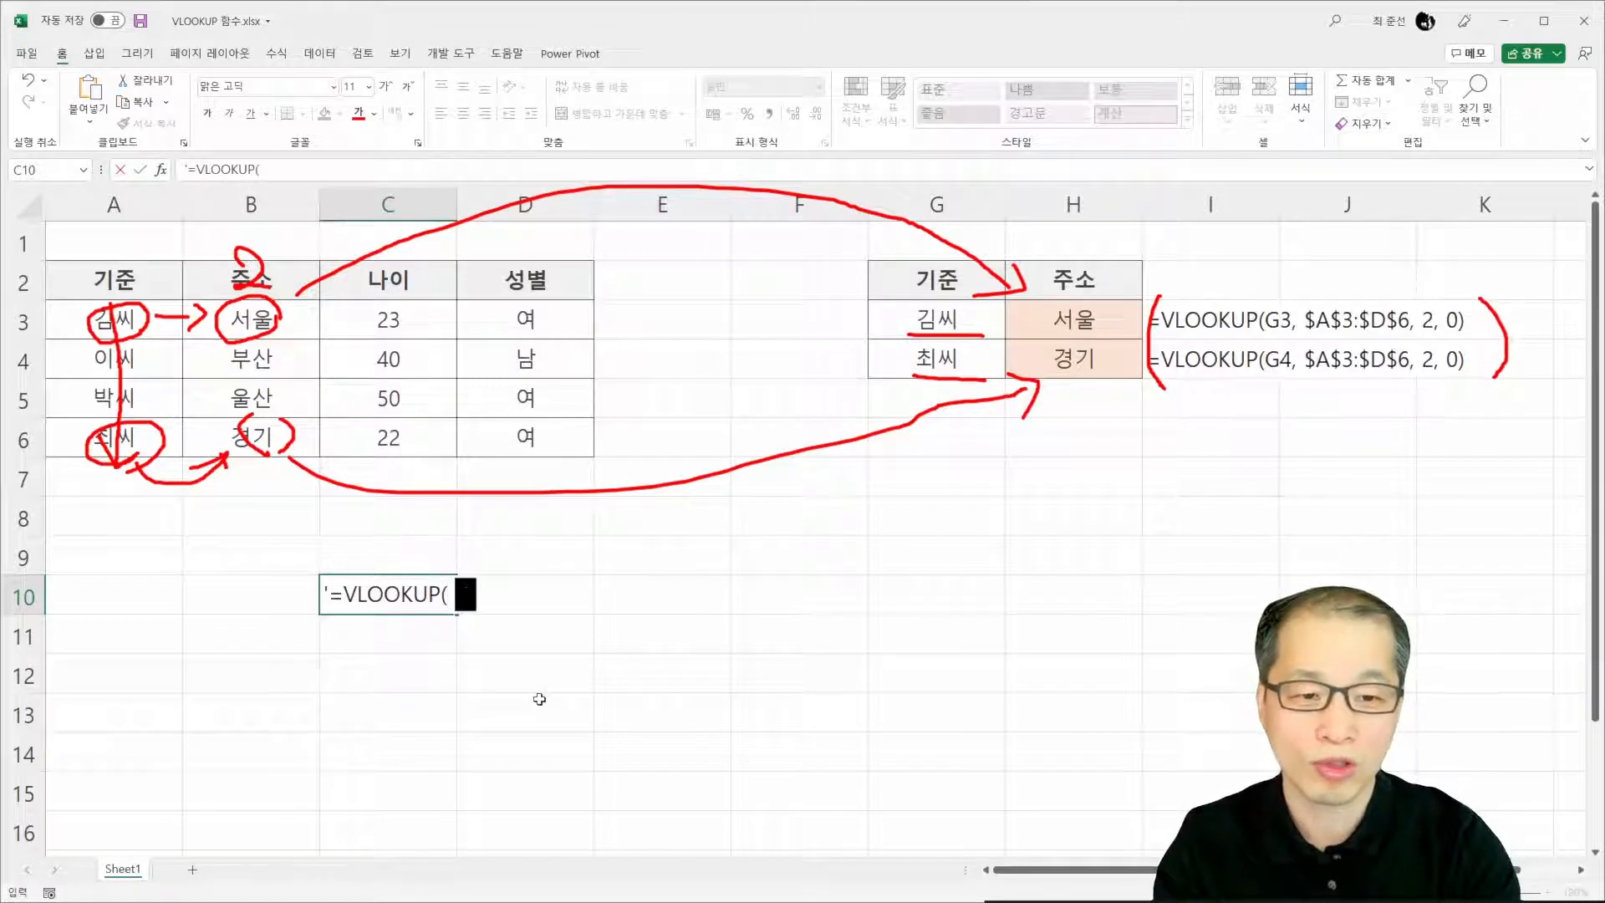
pyautogui.write('찾ㅇ을값, 표')
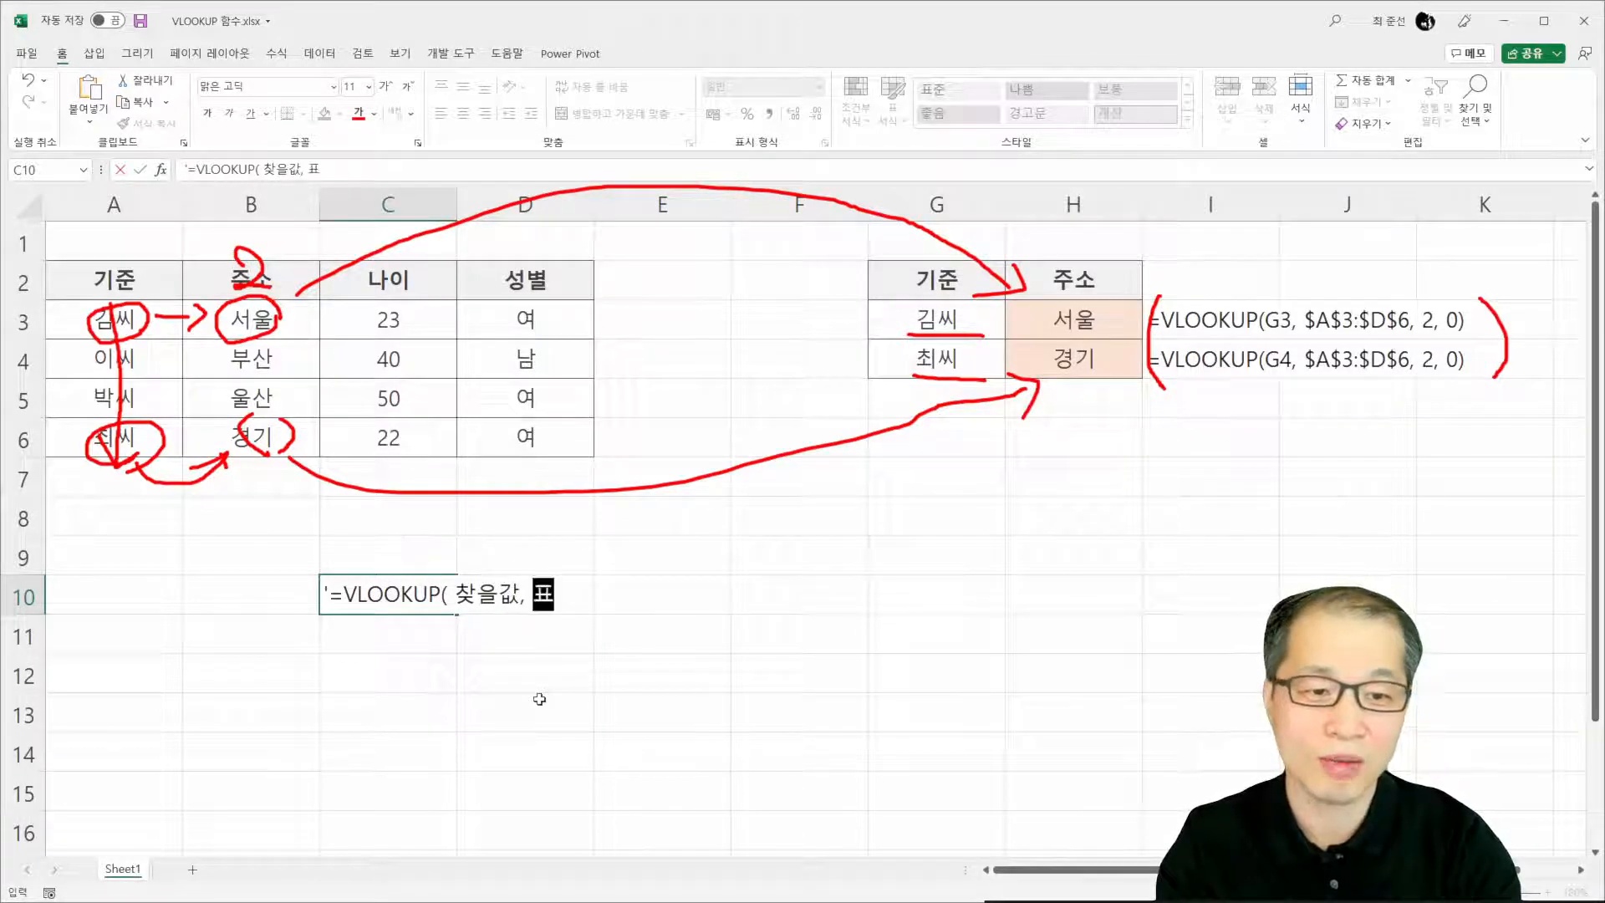
pyautogui.write(', 열번호, 찾은')
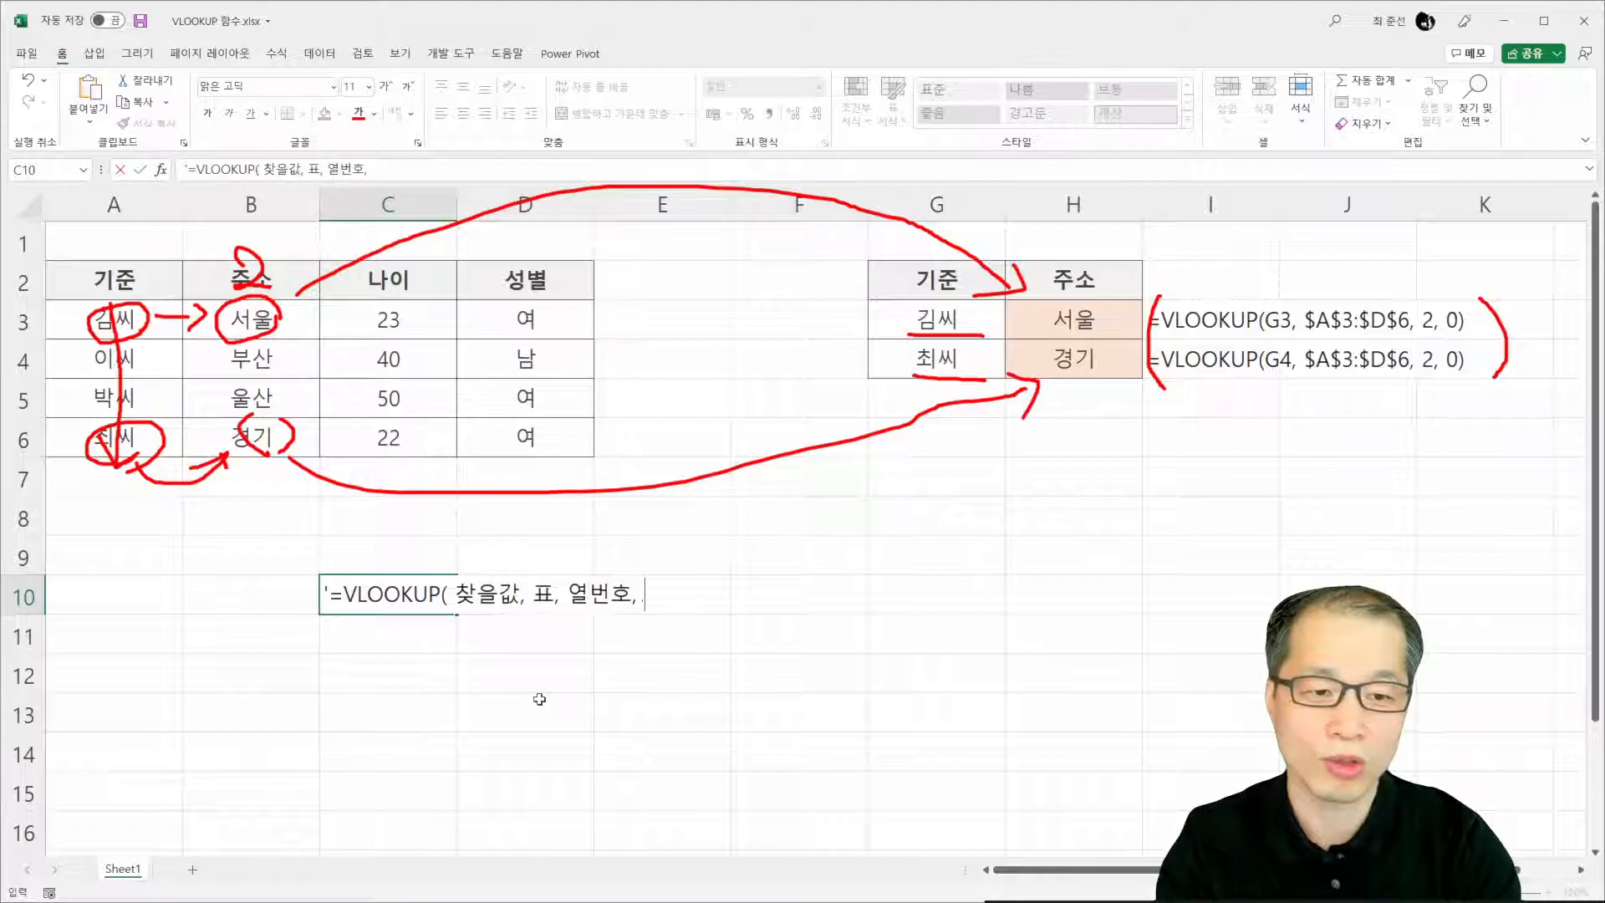
pyautogui.press('BackSpace')
pyautogui.press('BackSpace')
pyautogui.press('BackSpace')
pyautogui.write('는 방법')
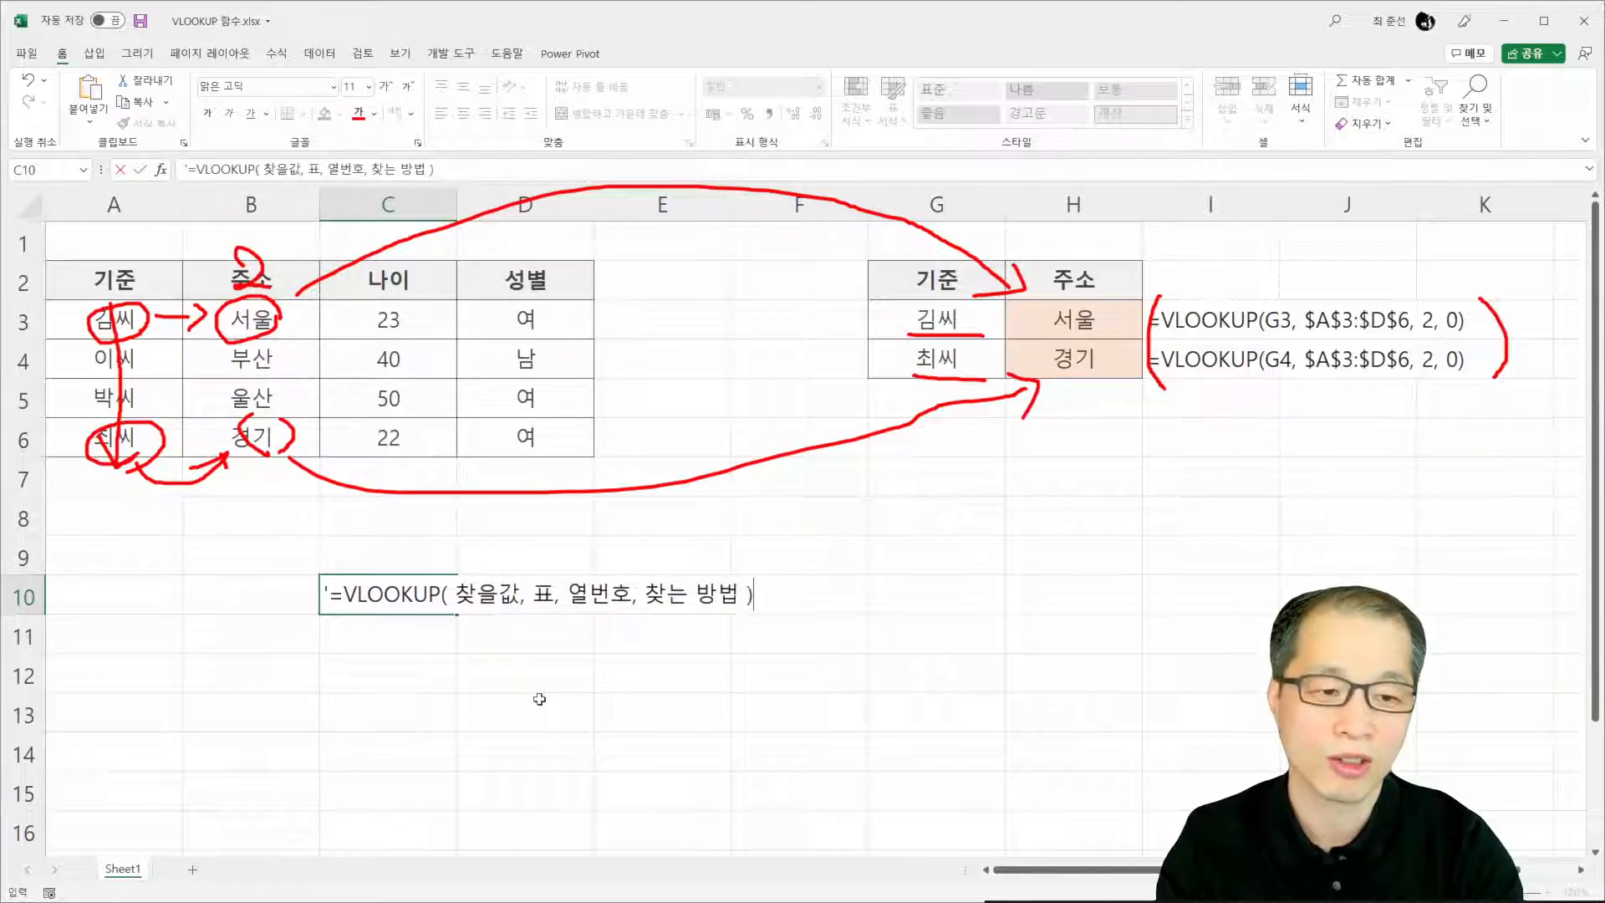
pyautogui.click(470, 626)
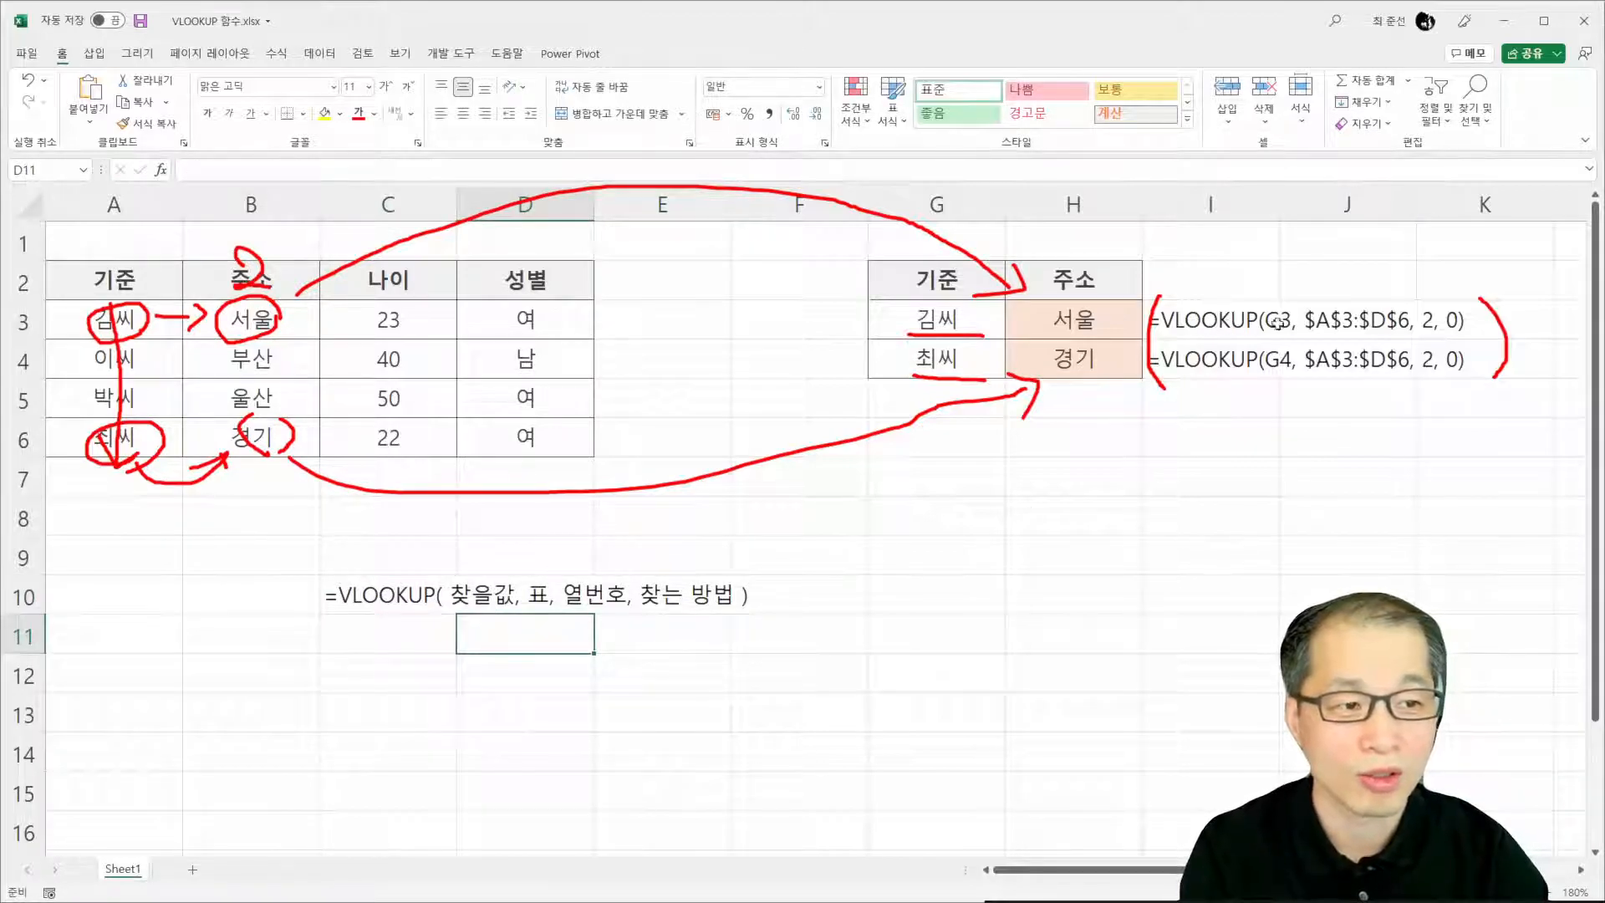
# Point out the VLOOKUP arguments on the sheet: lookup values G3 and G4, key column A3:A6 and table range A3:D6
pyautogui.click(913, 319)
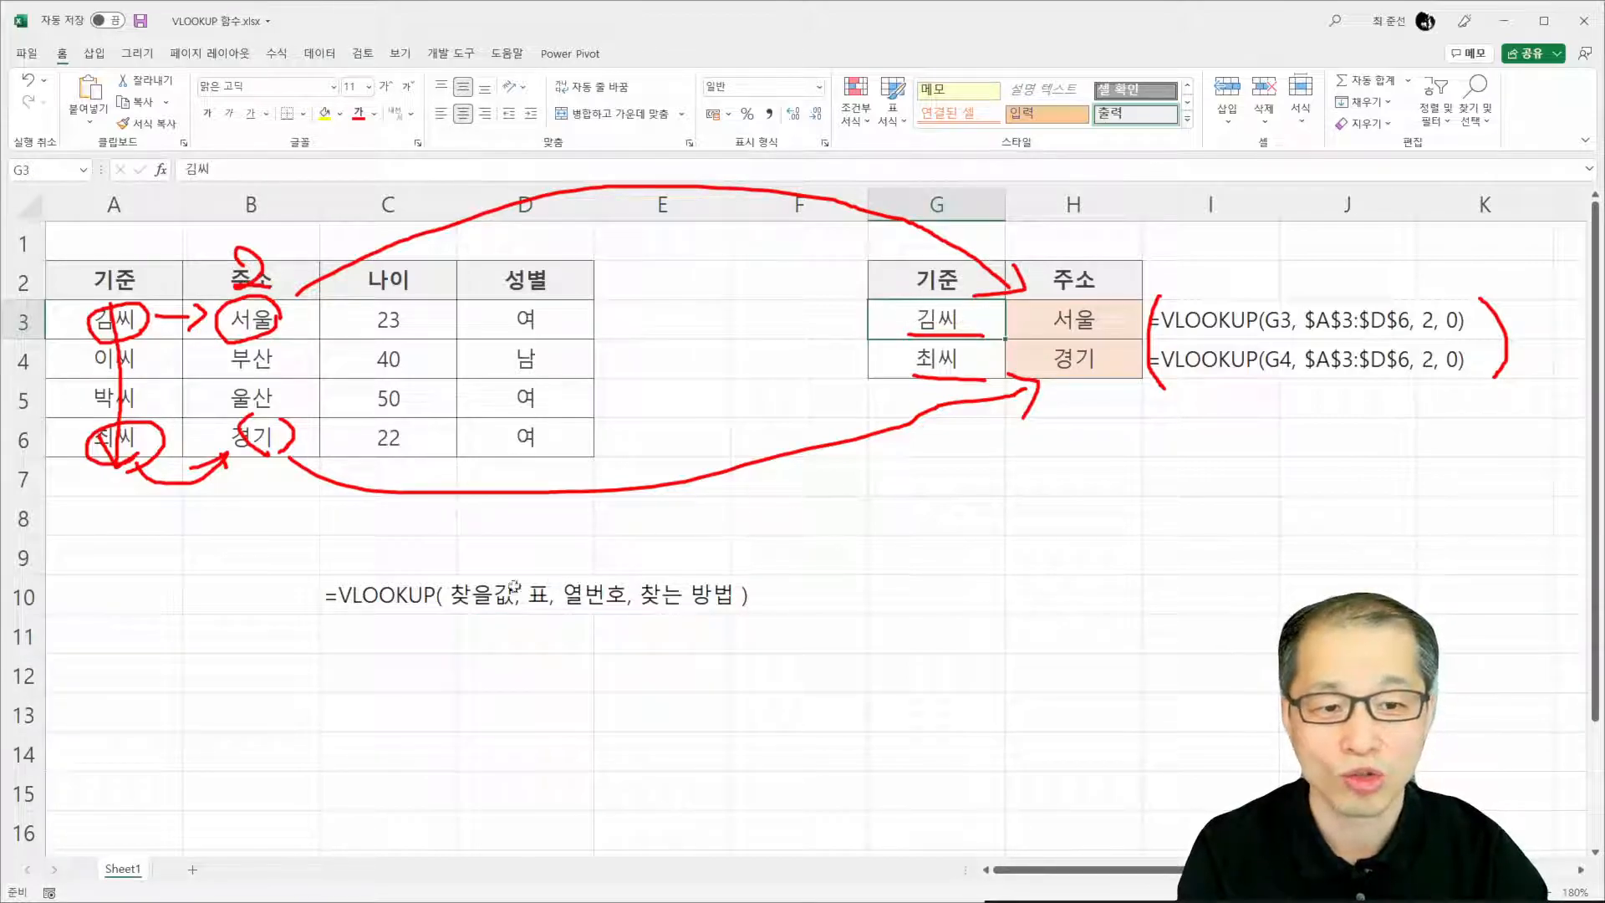
pyautogui.click(114, 309)
pyautogui.moveTo(115, 309); pyautogui.dragTo(96, 443)
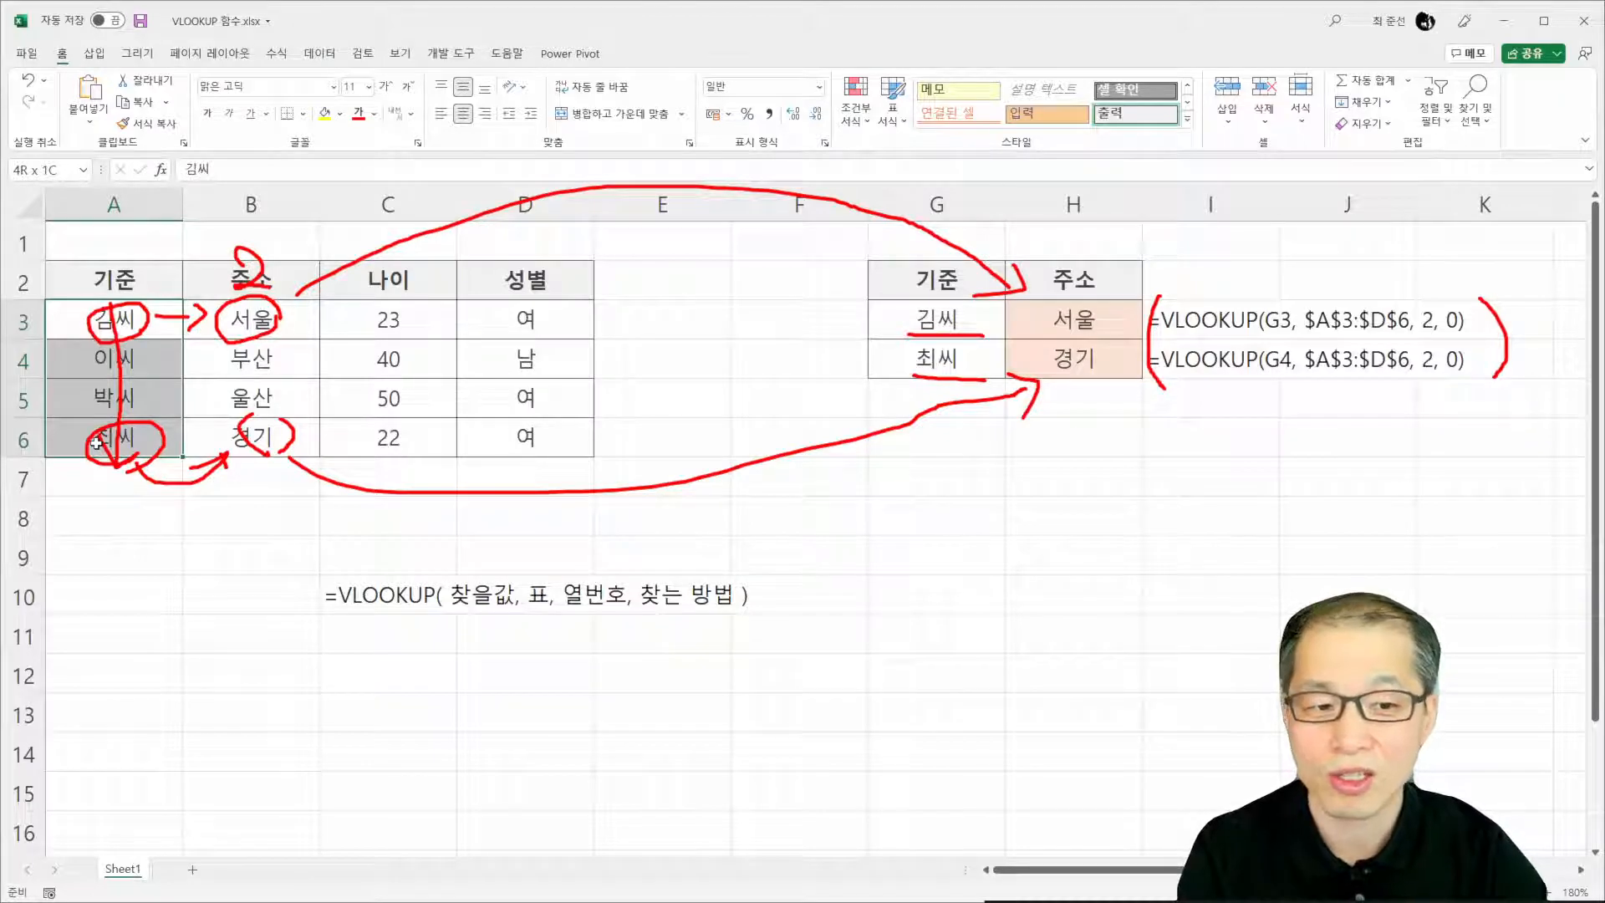
pyautogui.moveTo(96, 444); pyautogui.dragTo(535, 439)
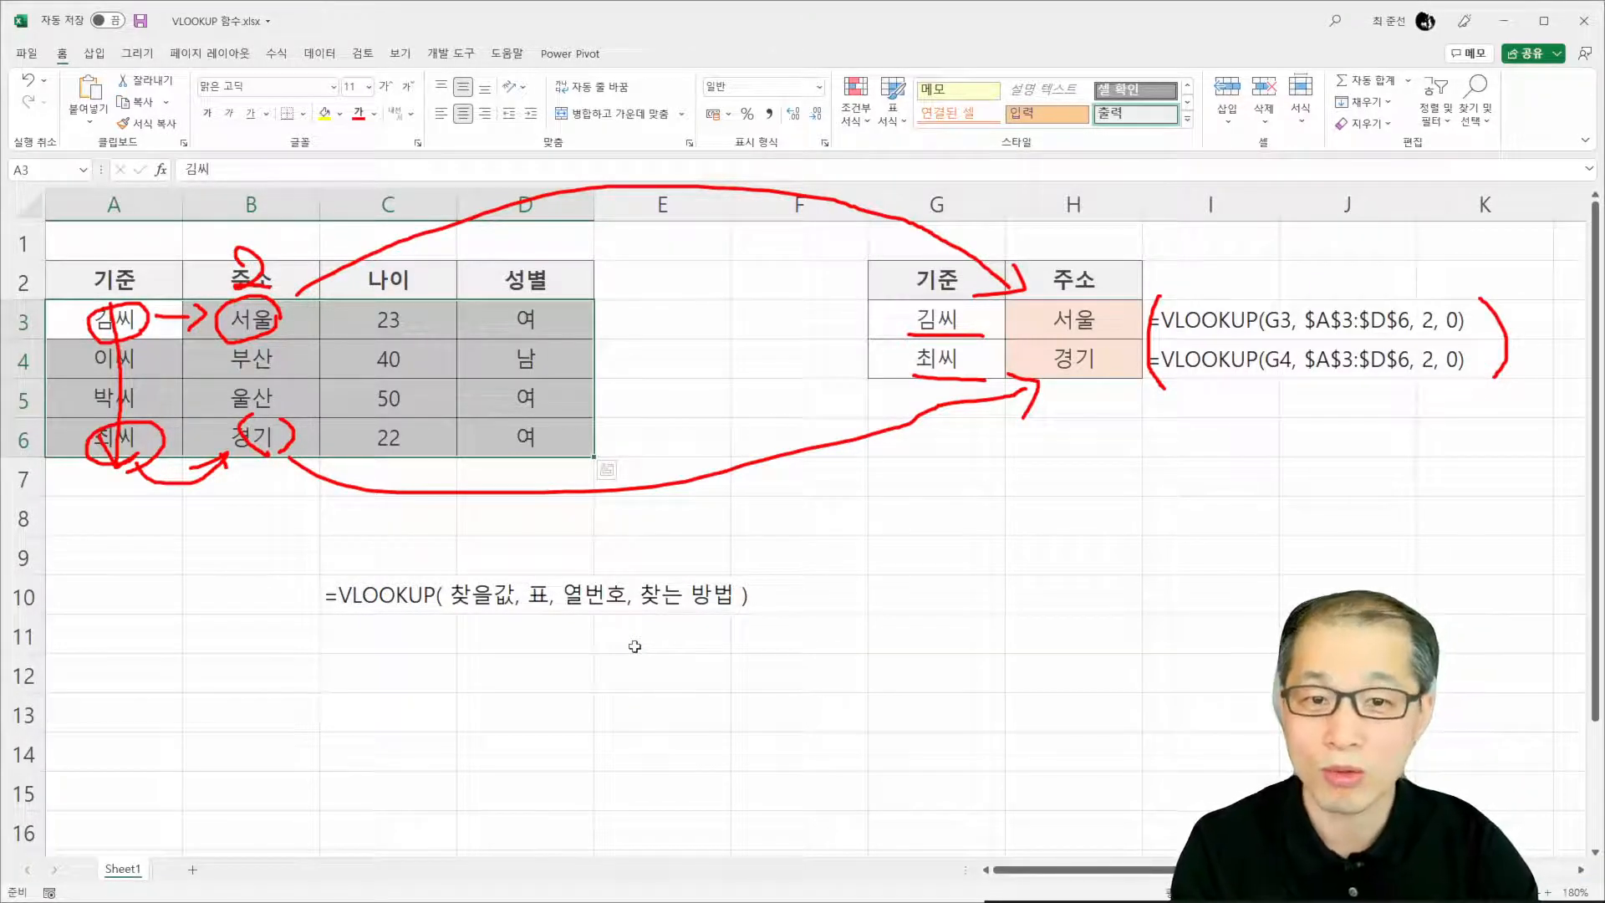
pyautogui.click(922, 312)
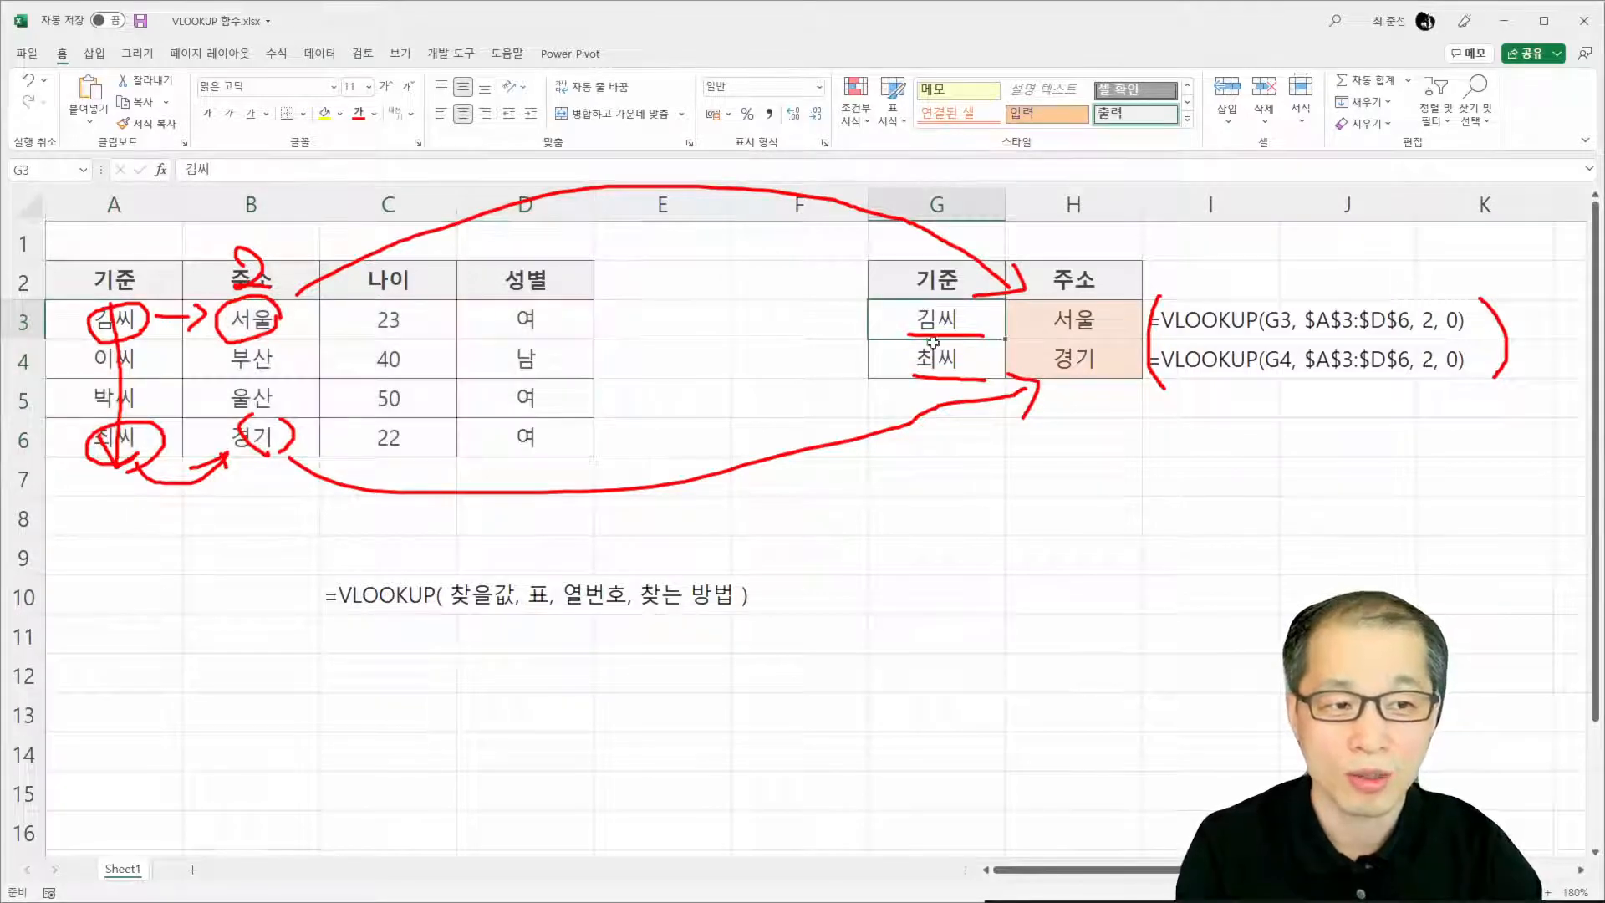
pyautogui.click(932, 350)
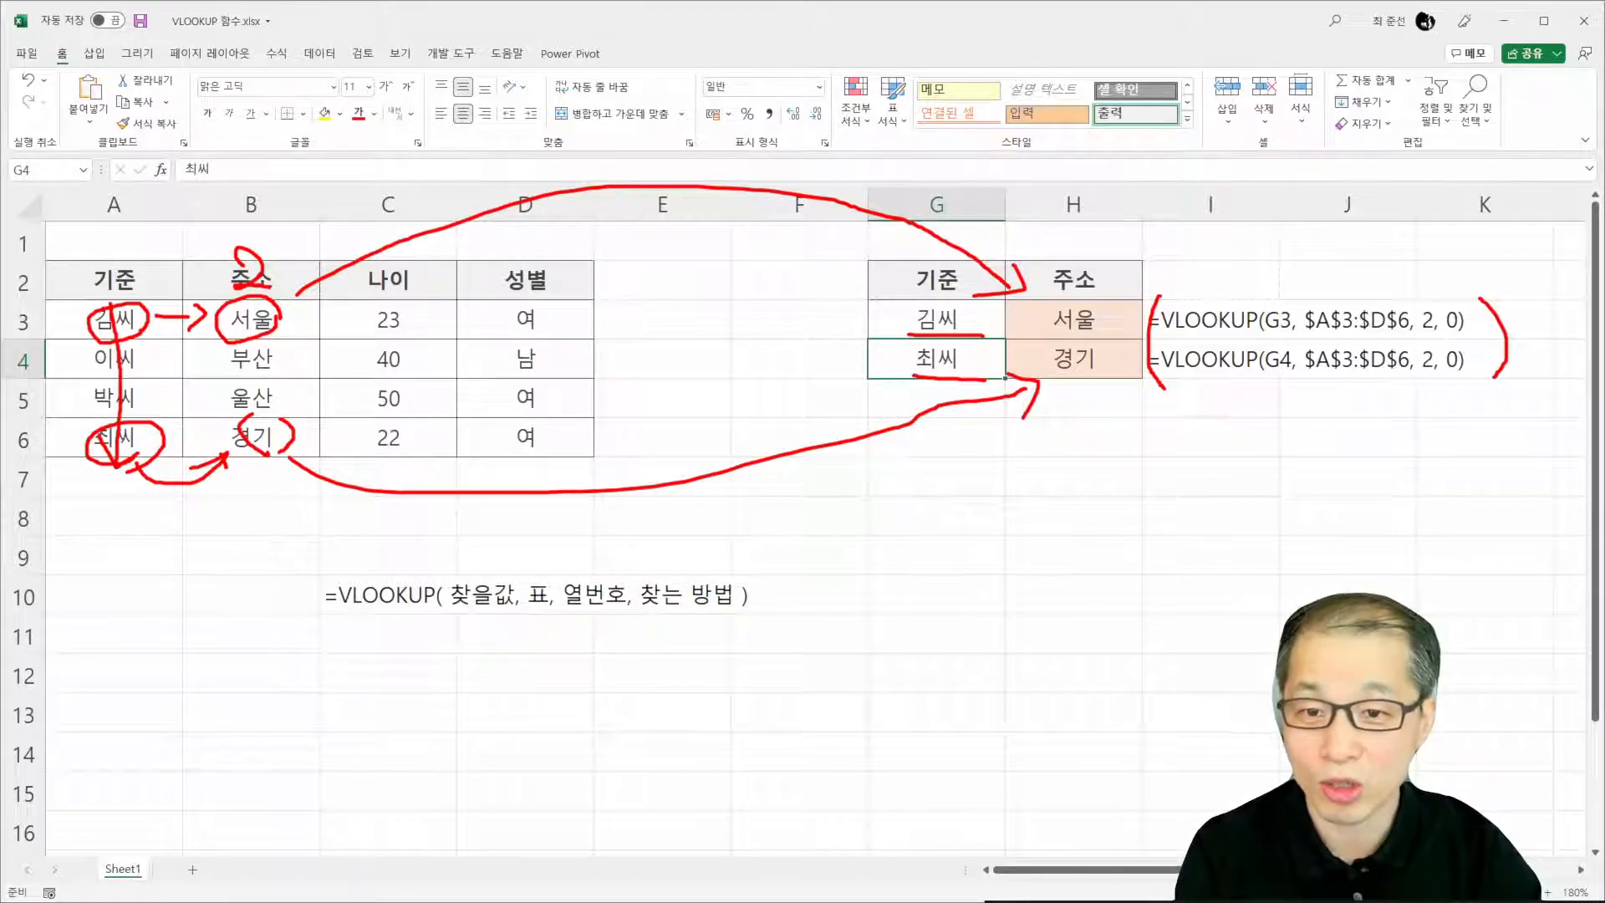
# Clear the red screen marks and insert a blank column before the 주소 column of the source table
pyautogui.press('Escape')
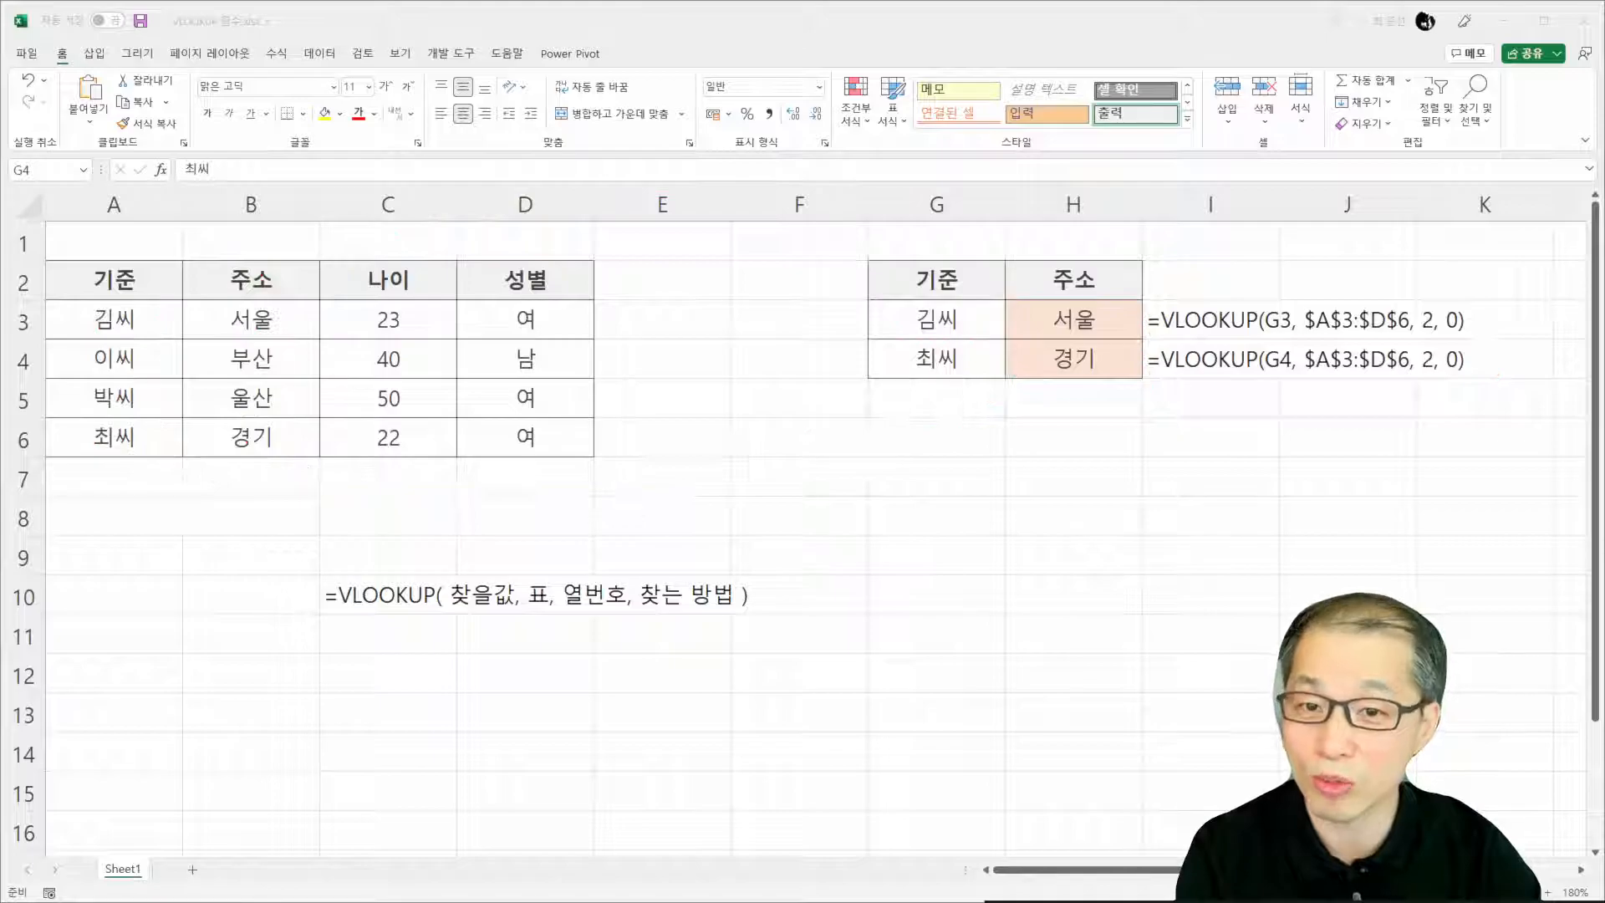
pyautogui.click(240, 201)
pyautogui.rightClick(240, 197)
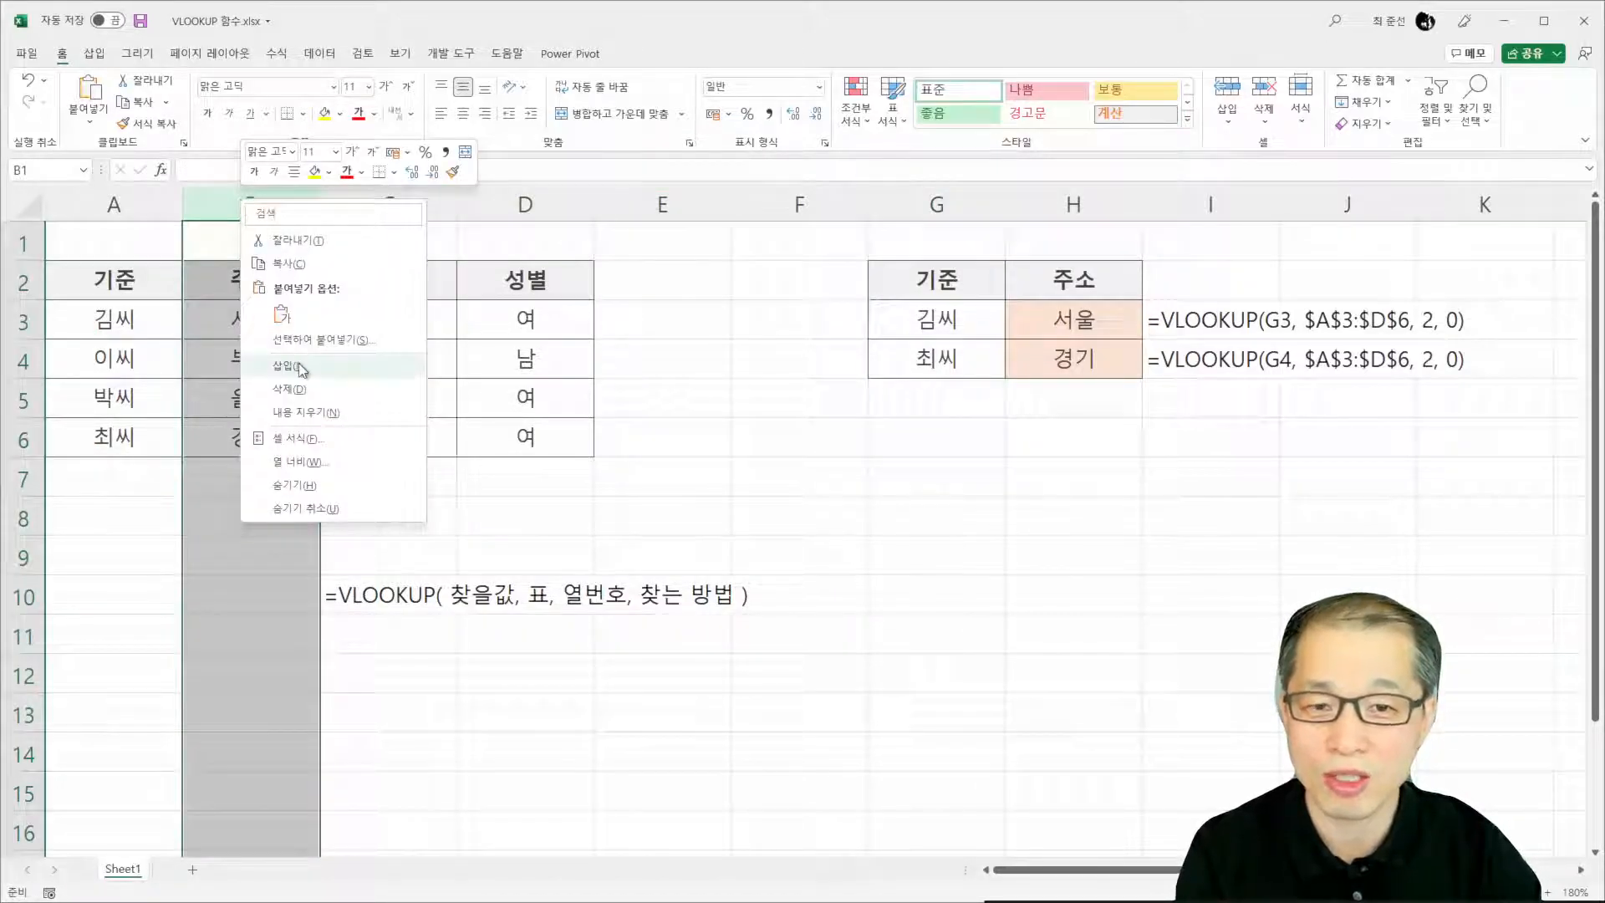
pyautogui.click(285, 367)
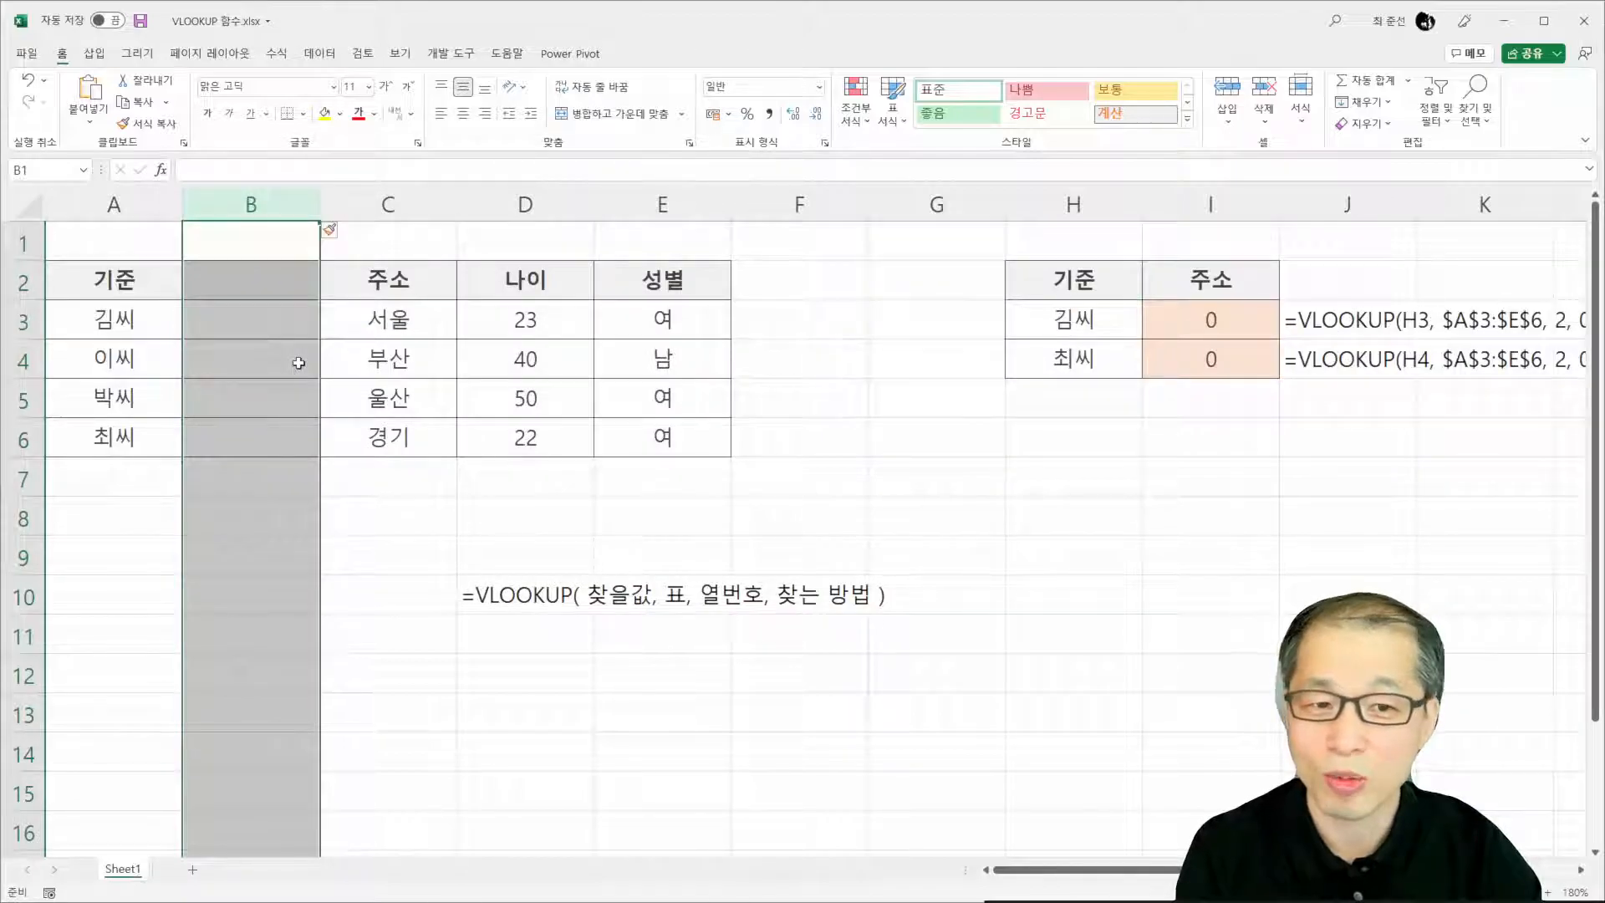
pyautogui.keyDown('ctrl'); pyautogui.scroll(-1, 1074, 715); pyautogui.keyUp('ctrl')
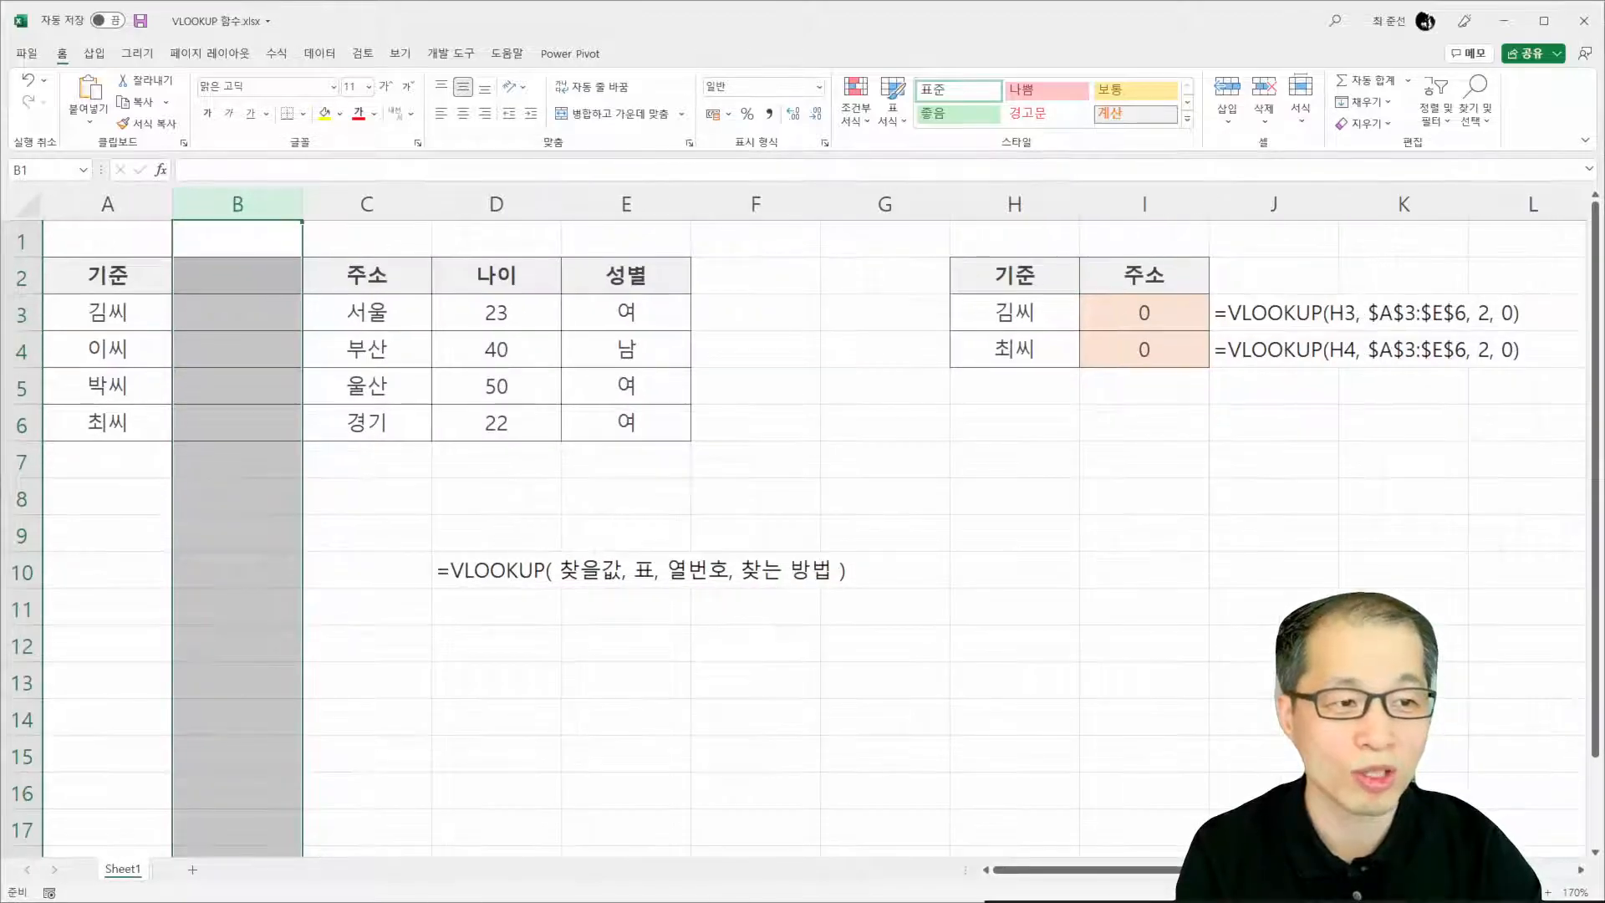
# Fill the new column B with the header 회사 and the values 카카오, 네이버, 네이버, 카카오 in B3:B6
pyautogui.click(209, 280)
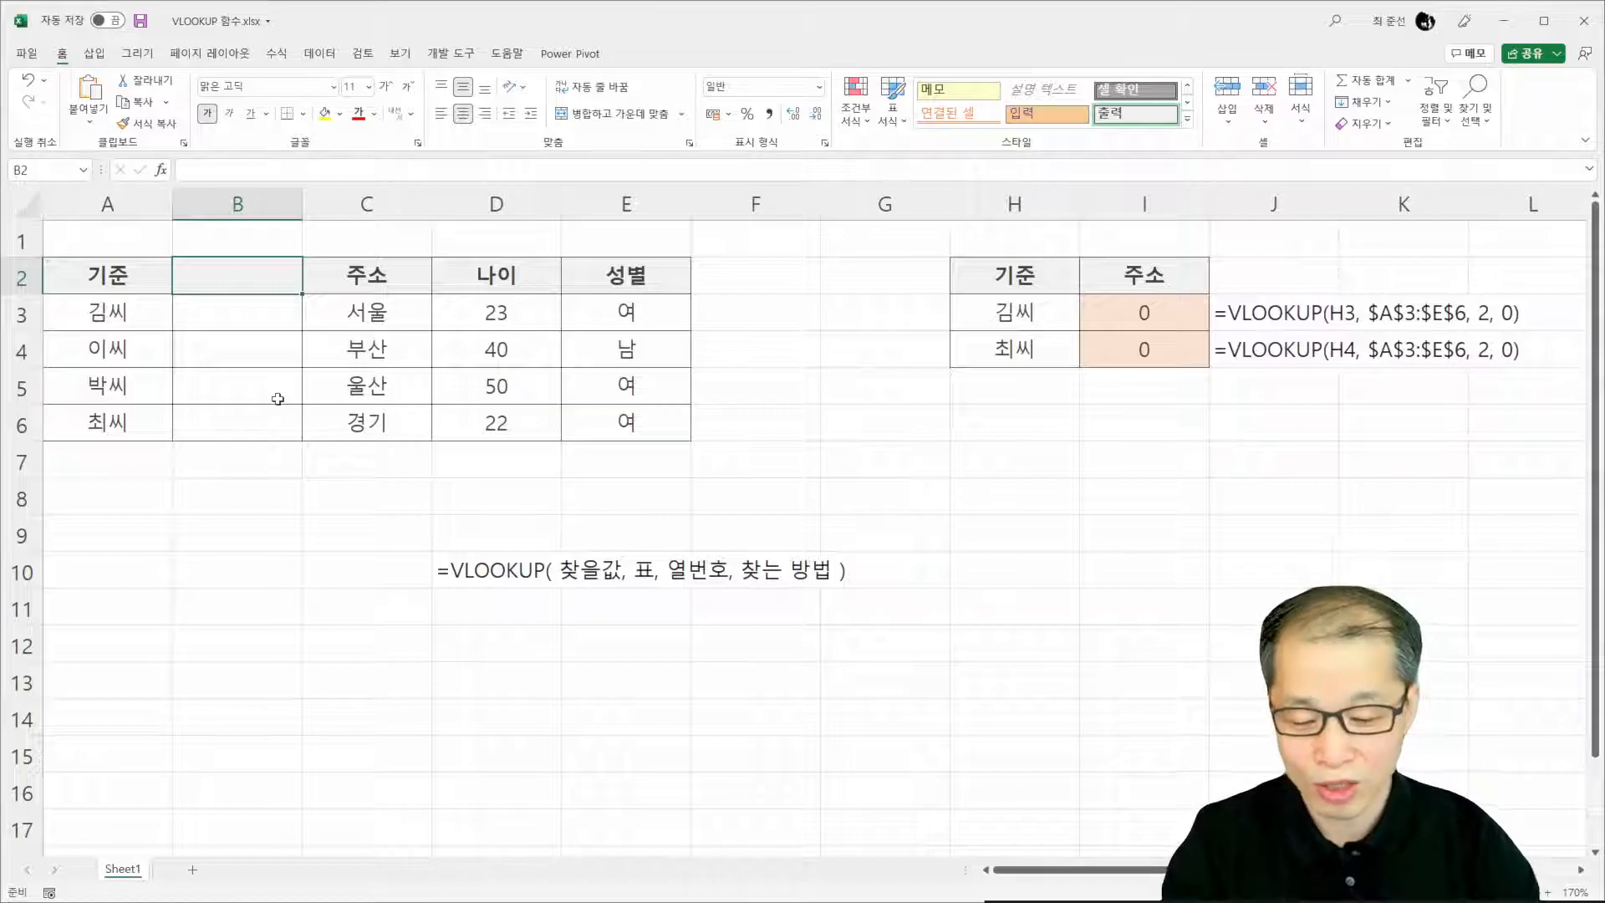
pyautogui.write('회사')
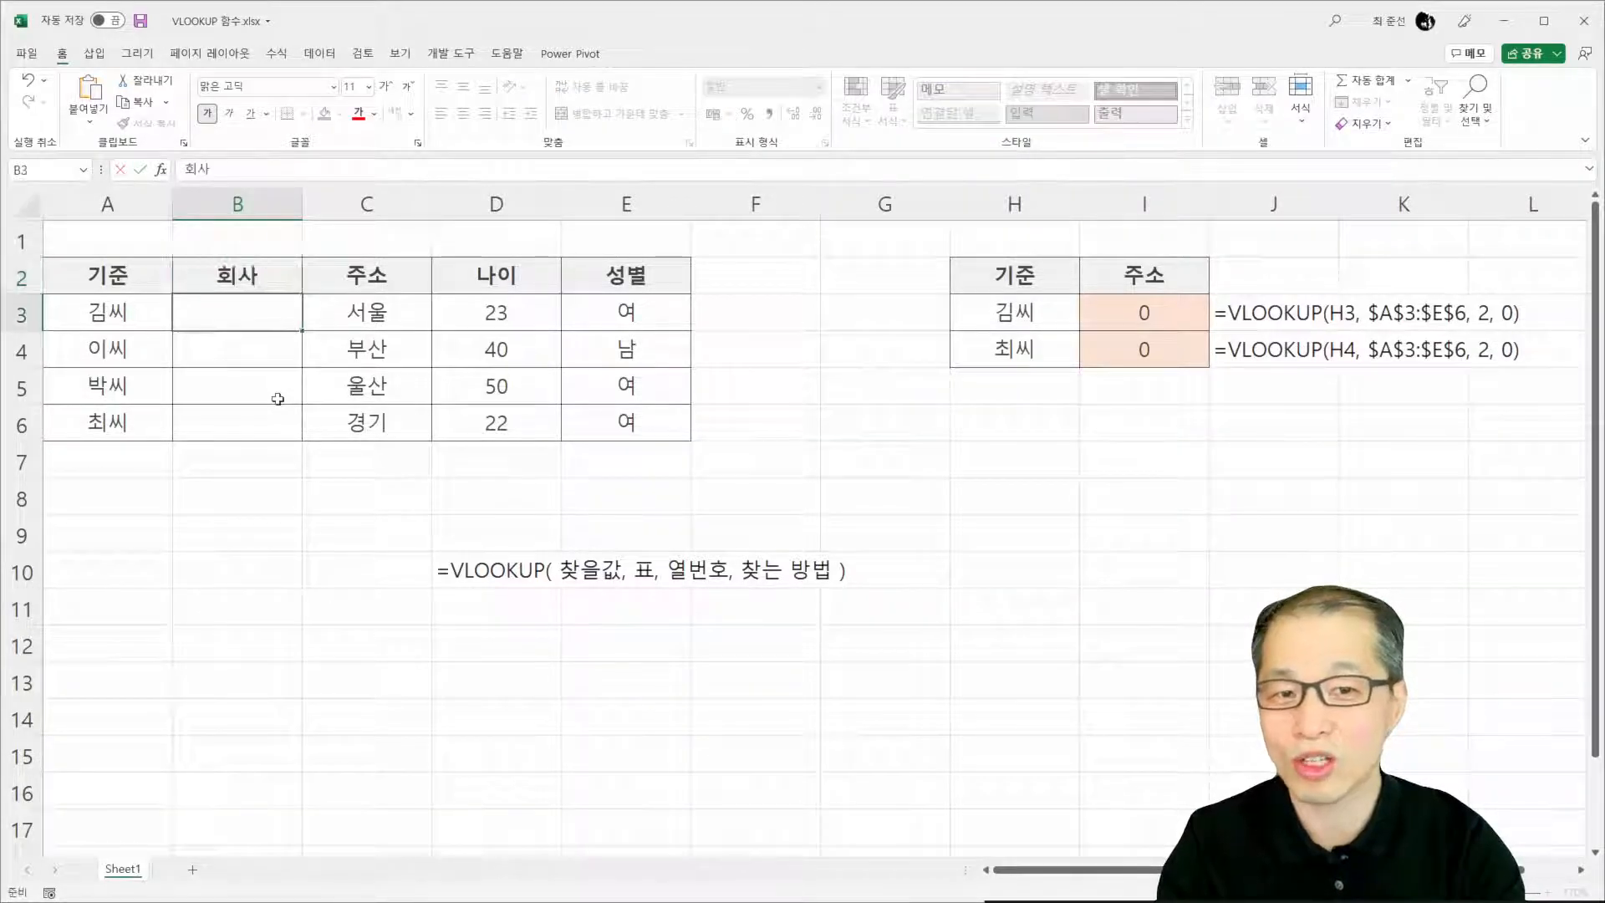
pyautogui.press('Return')
pyautogui.write('카')
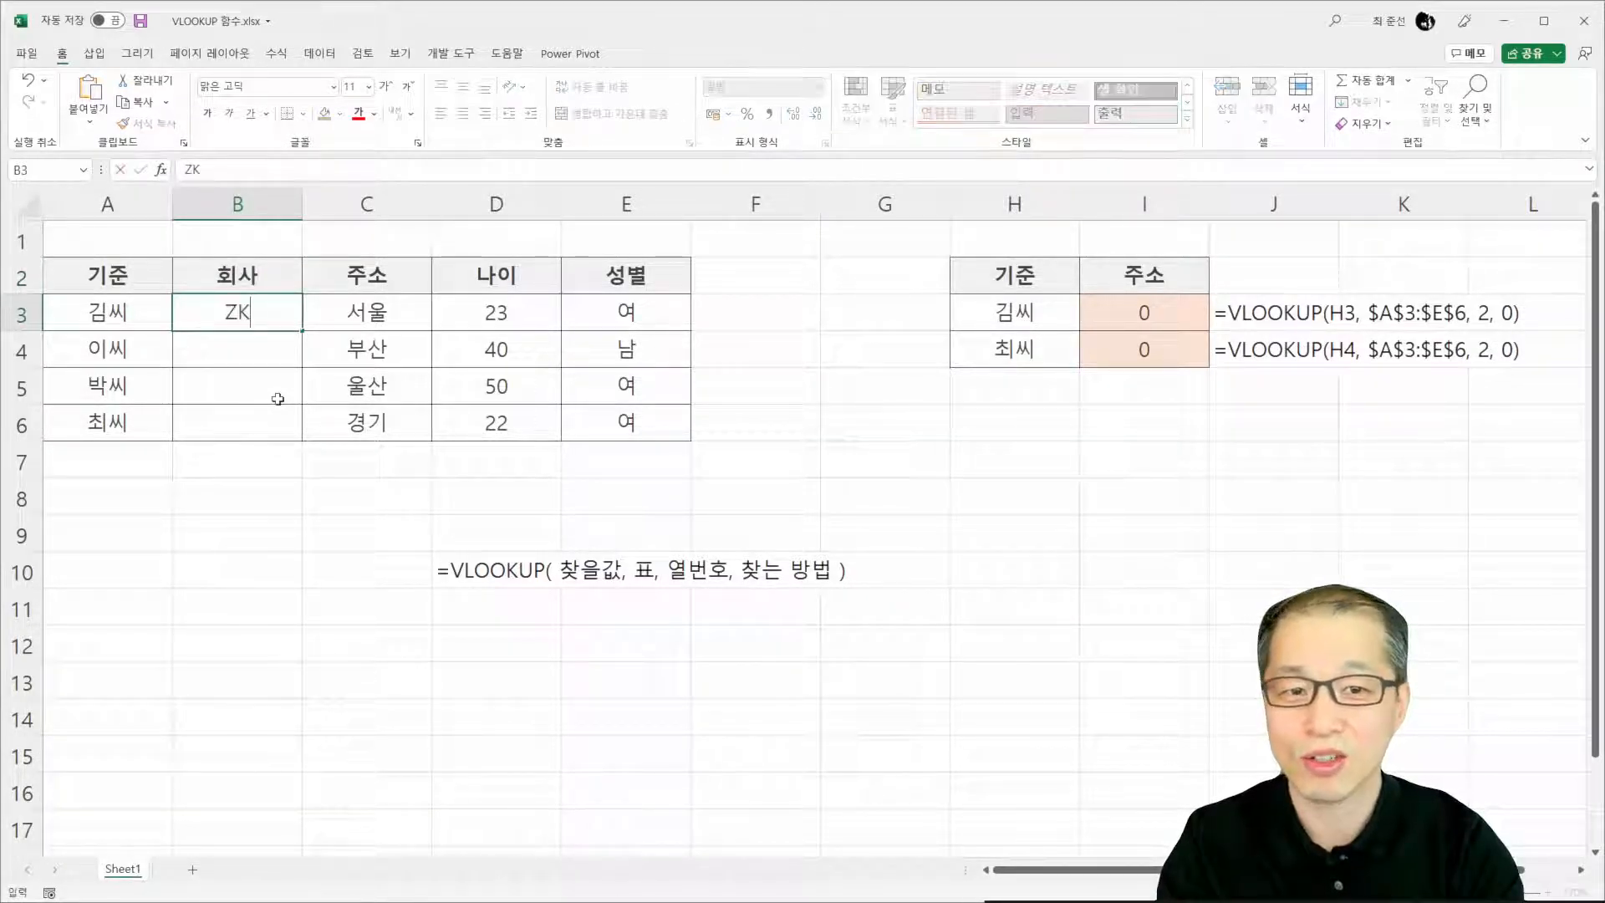
pyautogui.write('카오')
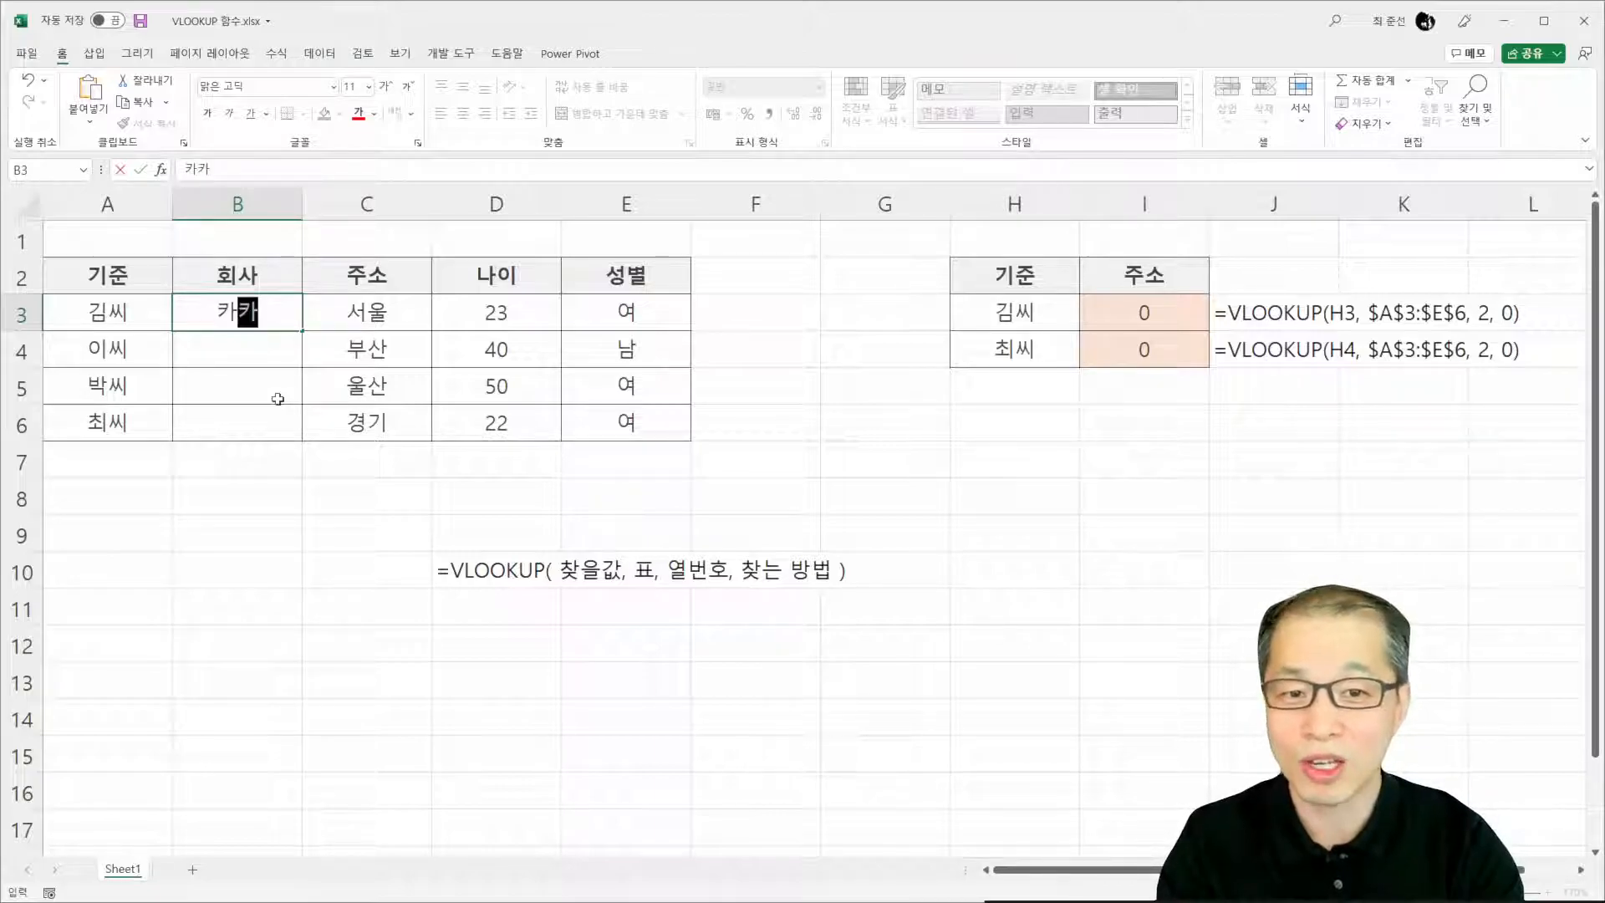
pyautogui.press('Return')
pyautogui.write('네입')
pyautogui.write('버')
pyautogui.press('Return')
pyautogui.write('네이버')
pyautogui.press('Return')
pyautogui.write('ㅋ카카오')
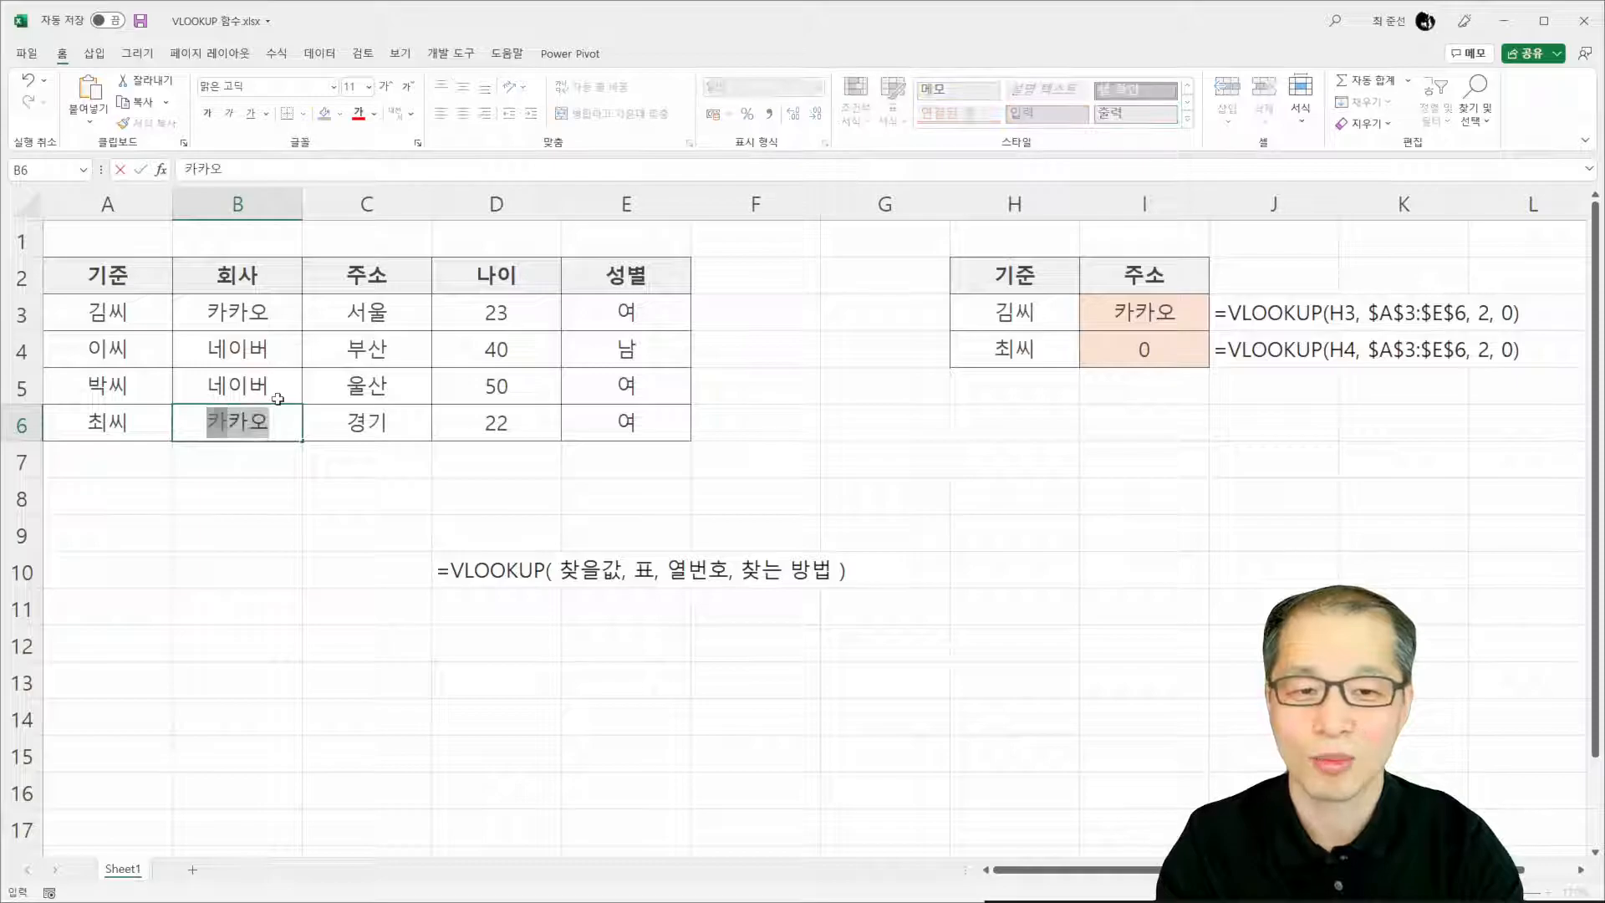
pyautogui.press('Return')
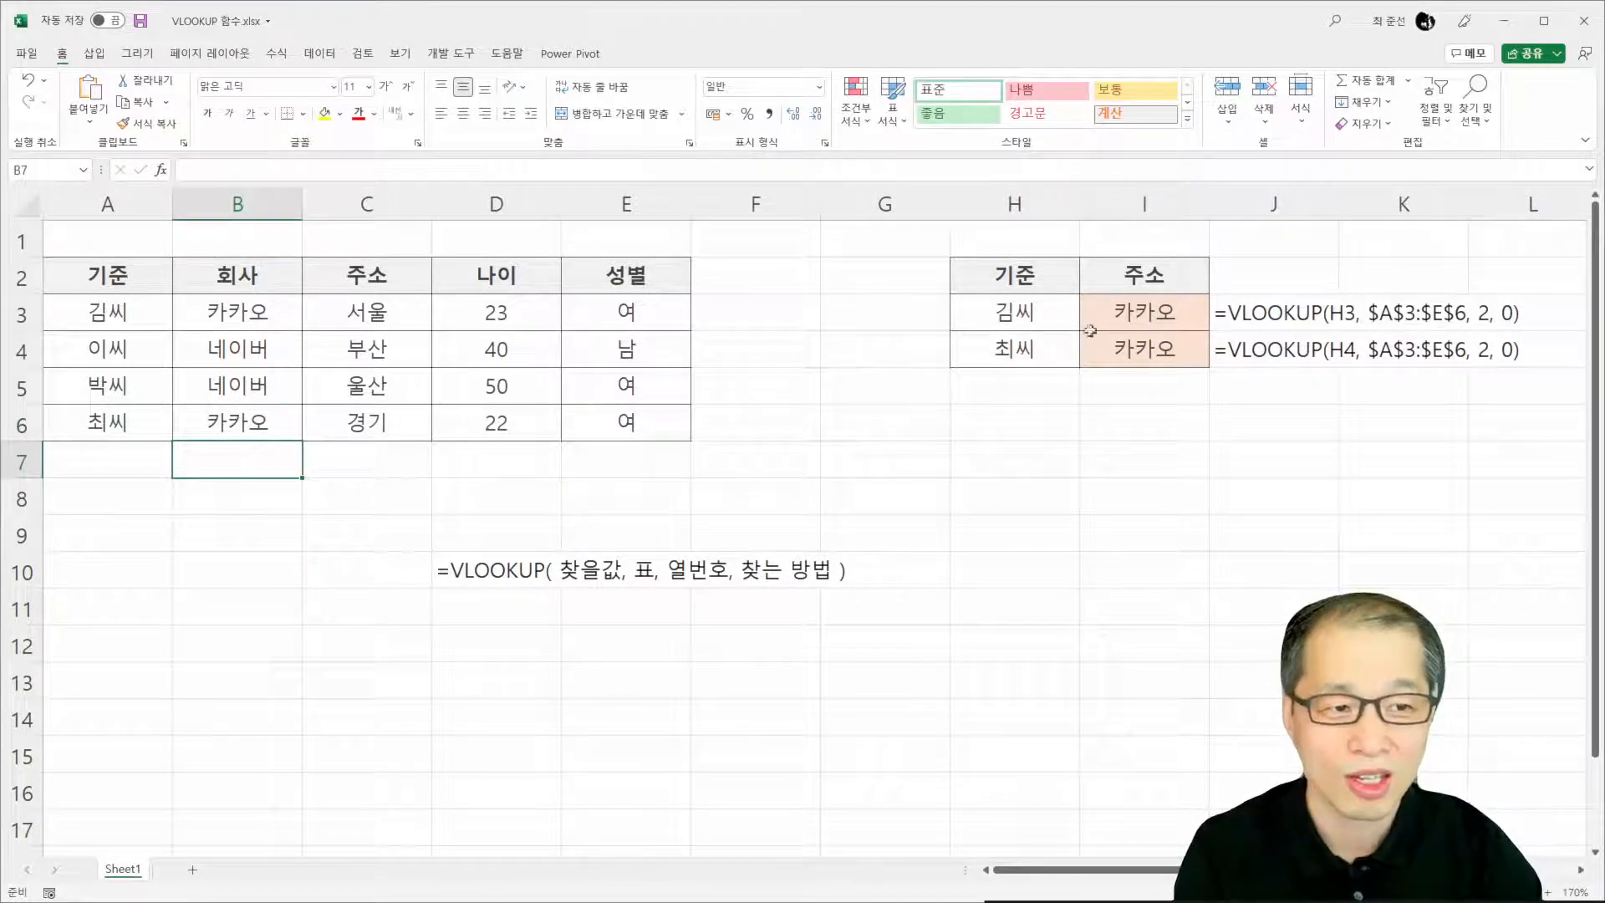
# Compare the VLOOKUP results in I3:I4 with company cells B3 and B6 and the table range A3:E6
pyautogui.click(1146, 320)
pyautogui.click(1147, 347)
pyautogui.click(264, 319)
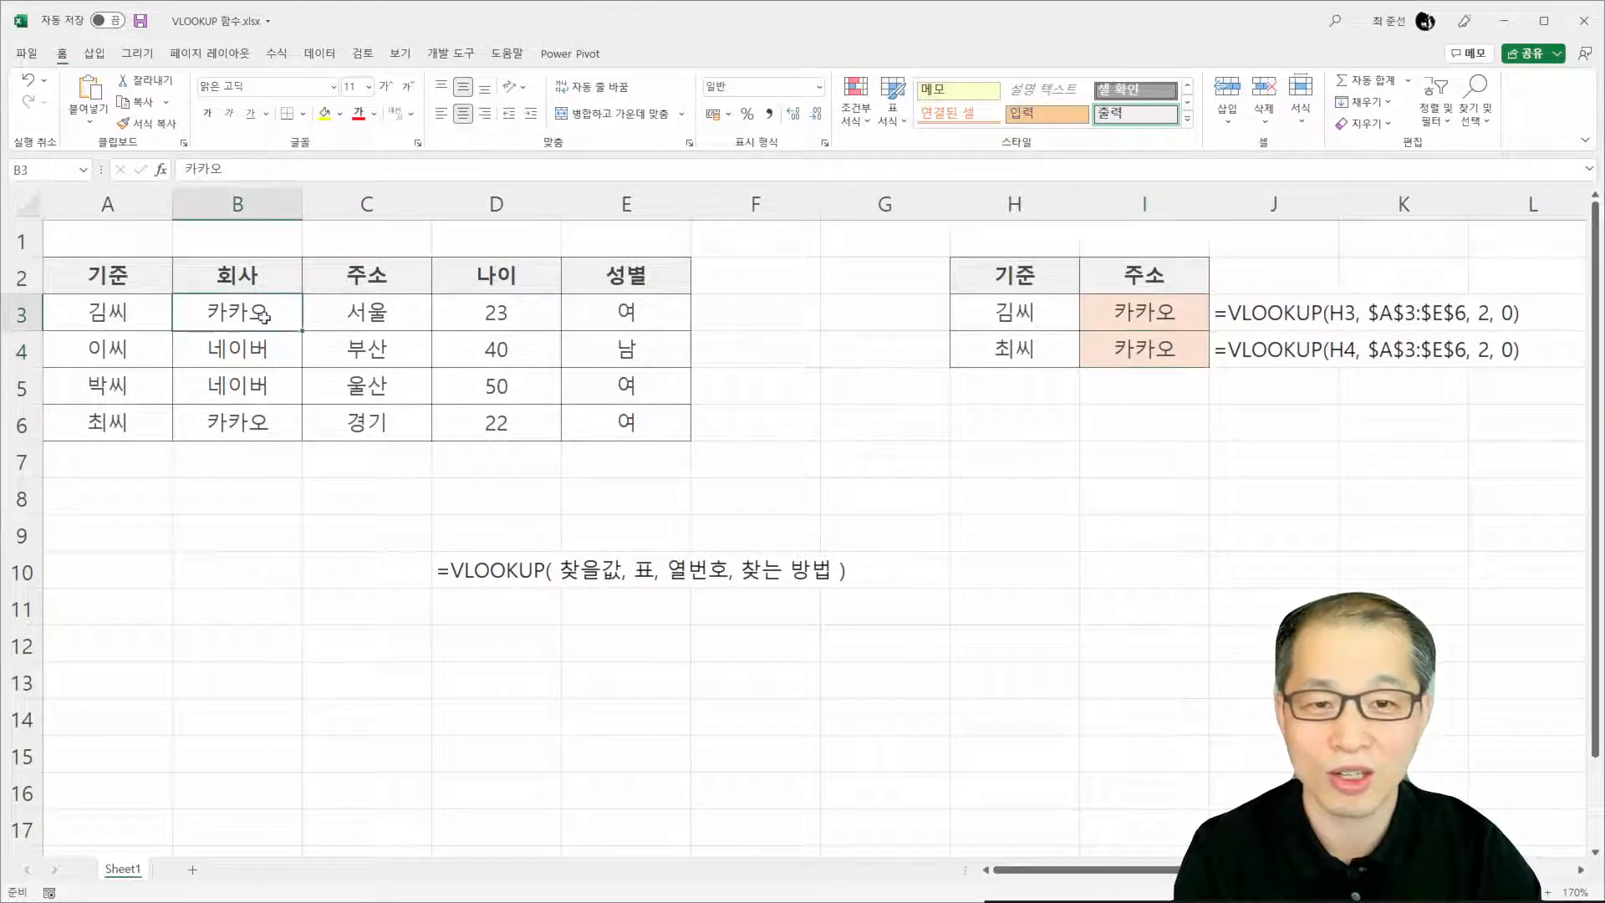
pyautogui.click(253, 415)
pyautogui.moveTo(1139, 330); pyautogui.dragTo(1148, 362)
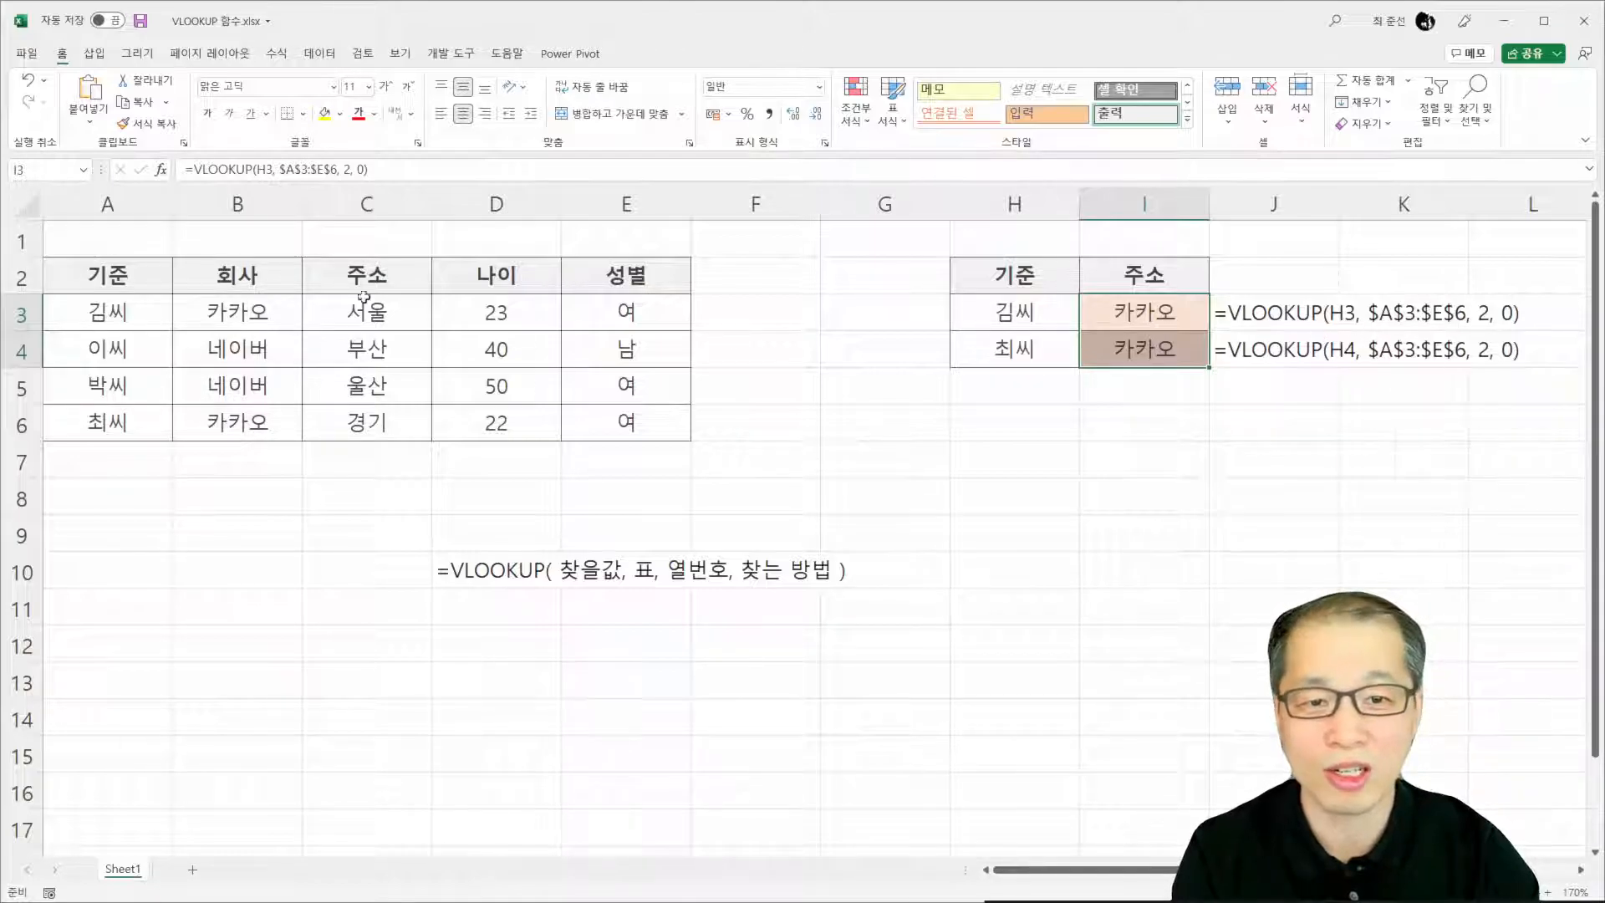
pyautogui.click(94, 311)
pyautogui.moveTo(94, 311); pyautogui.dragTo(631, 420)
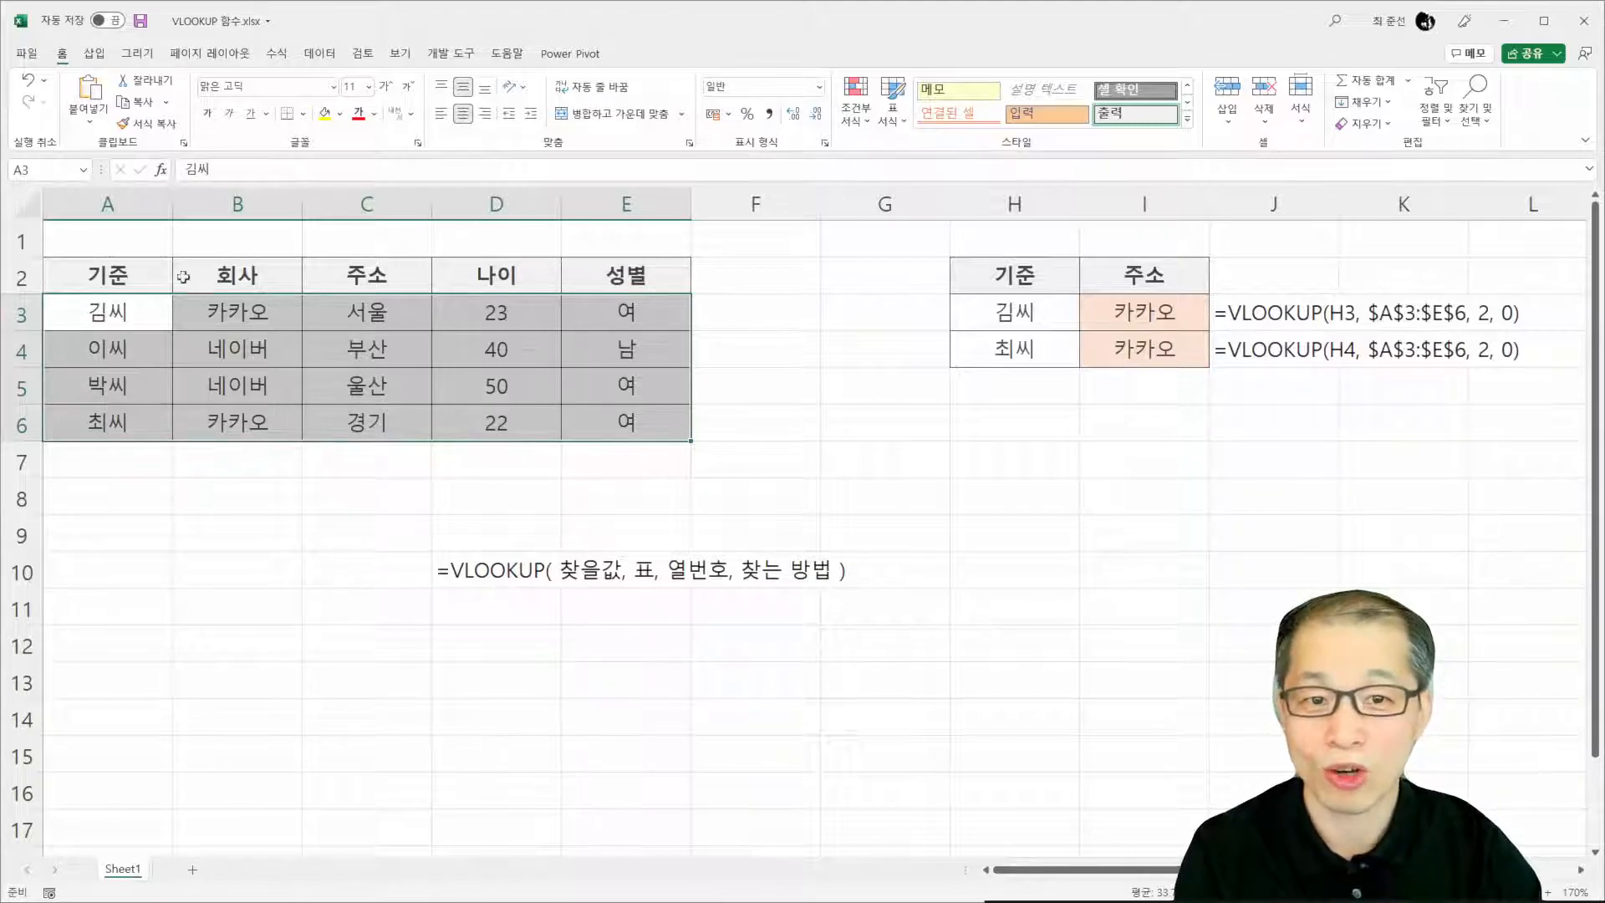
# Insert another blank column before the 회사 column and delete it again
pyautogui.click(101, 281)
pyautogui.rightClick(242, 205)
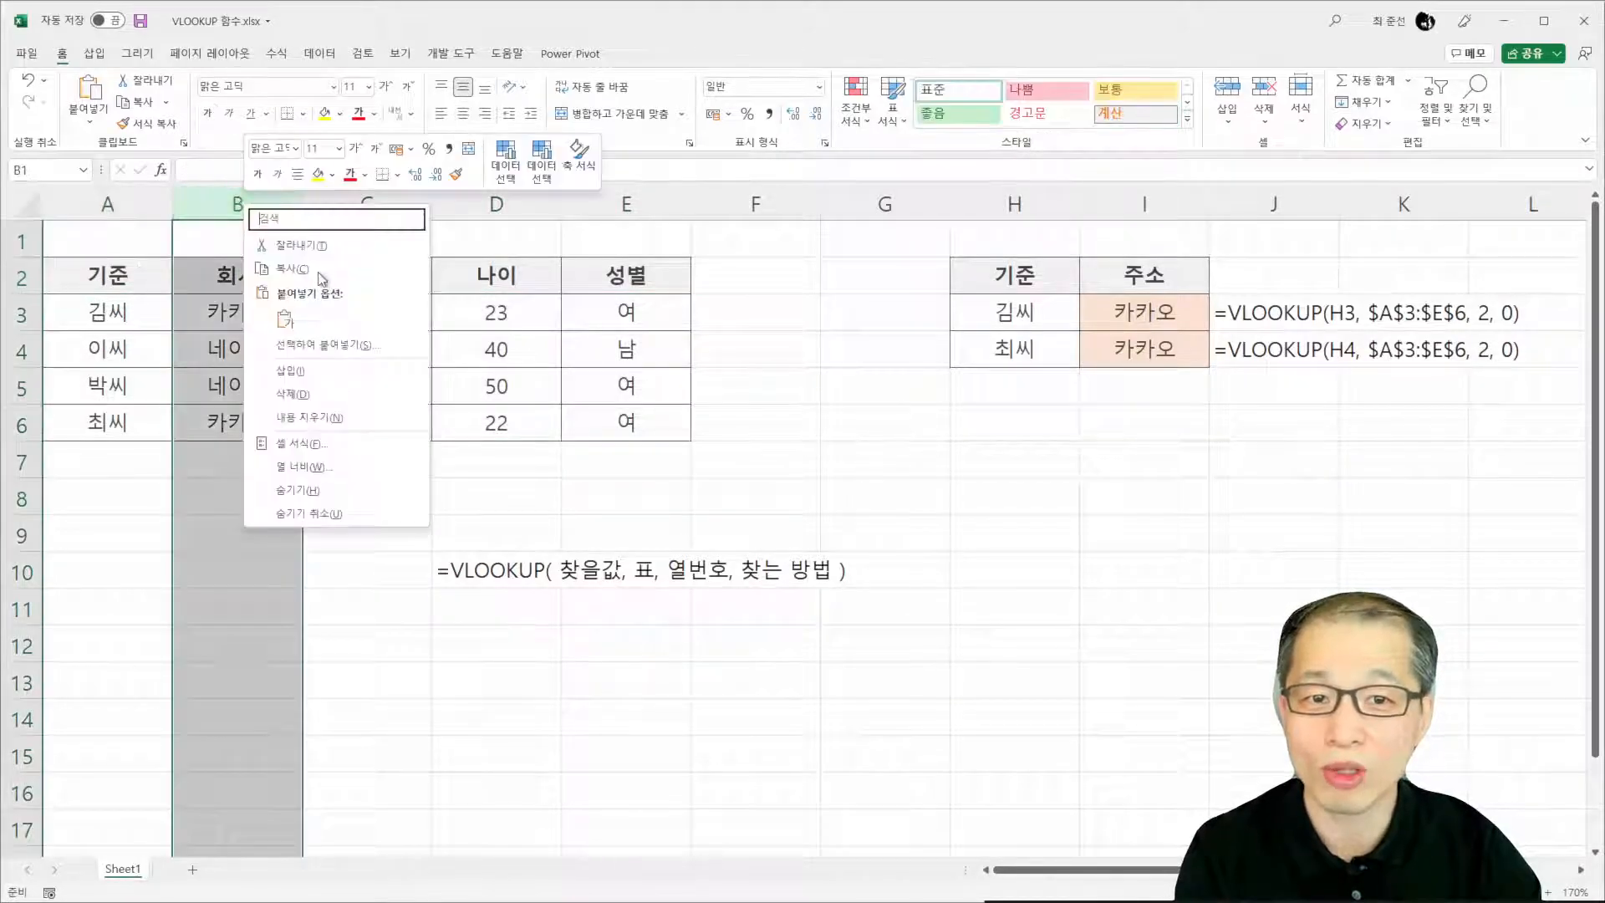
pyautogui.click(293, 360)
pyautogui.moveTo(351, 206); pyautogui.dragTo(235, 204)
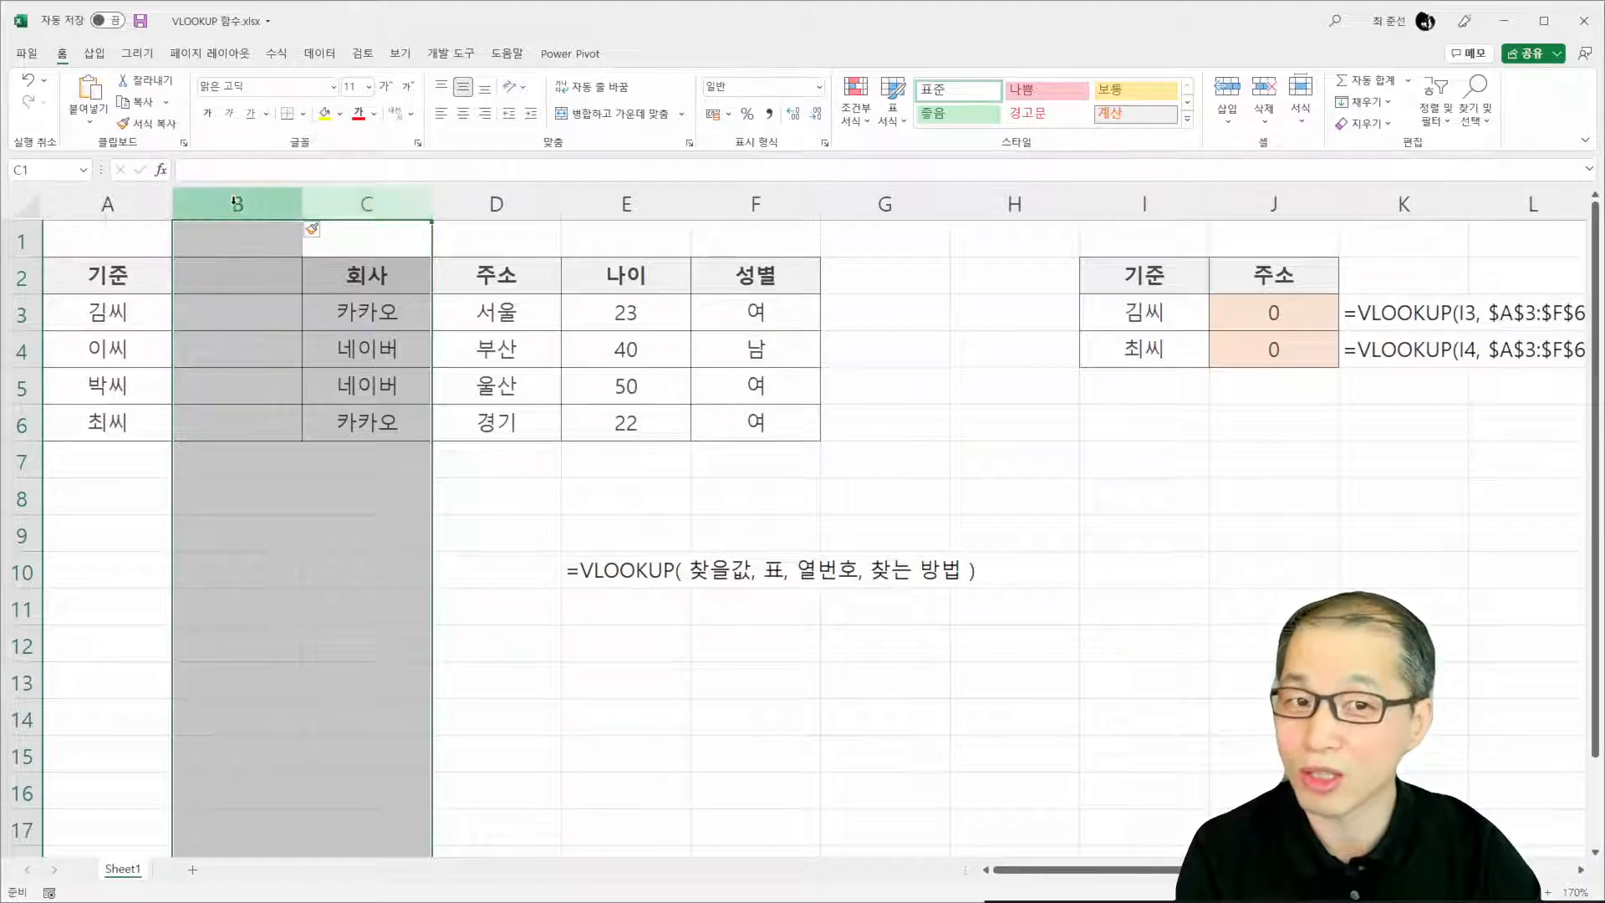
pyautogui.click(237, 205)
pyautogui.rightClick(236, 206)
pyautogui.click(293, 396)
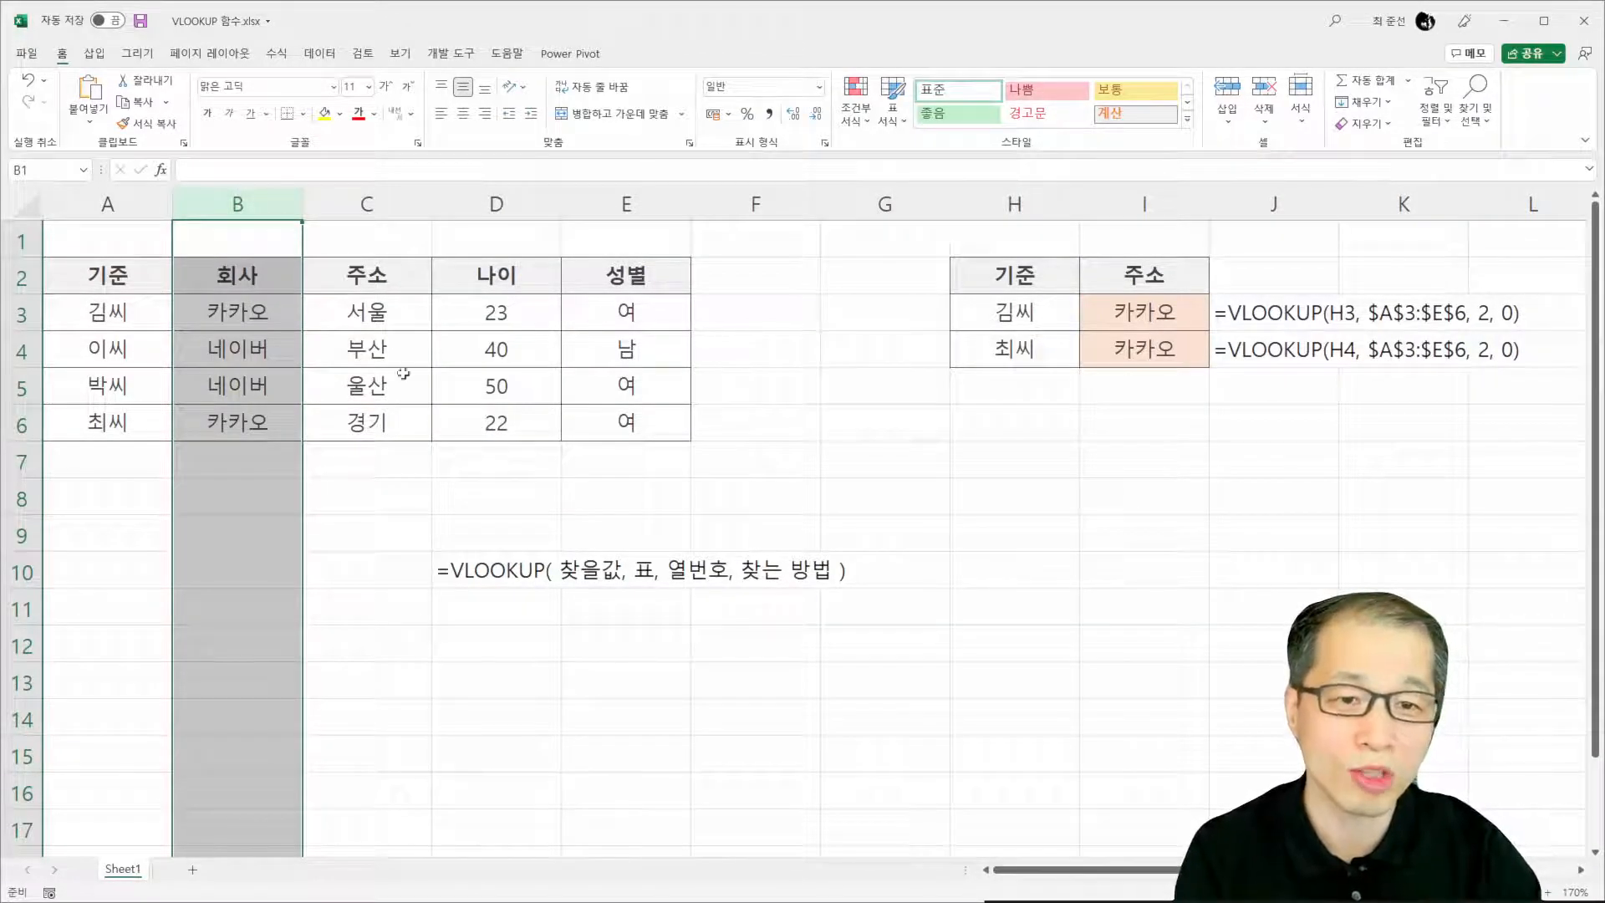
# Compare the source table headers in A2:E2 with the 주소 header in I2
pyautogui.click(155, 282)
pyautogui.moveTo(155, 282); pyautogui.dragTo(581, 280)
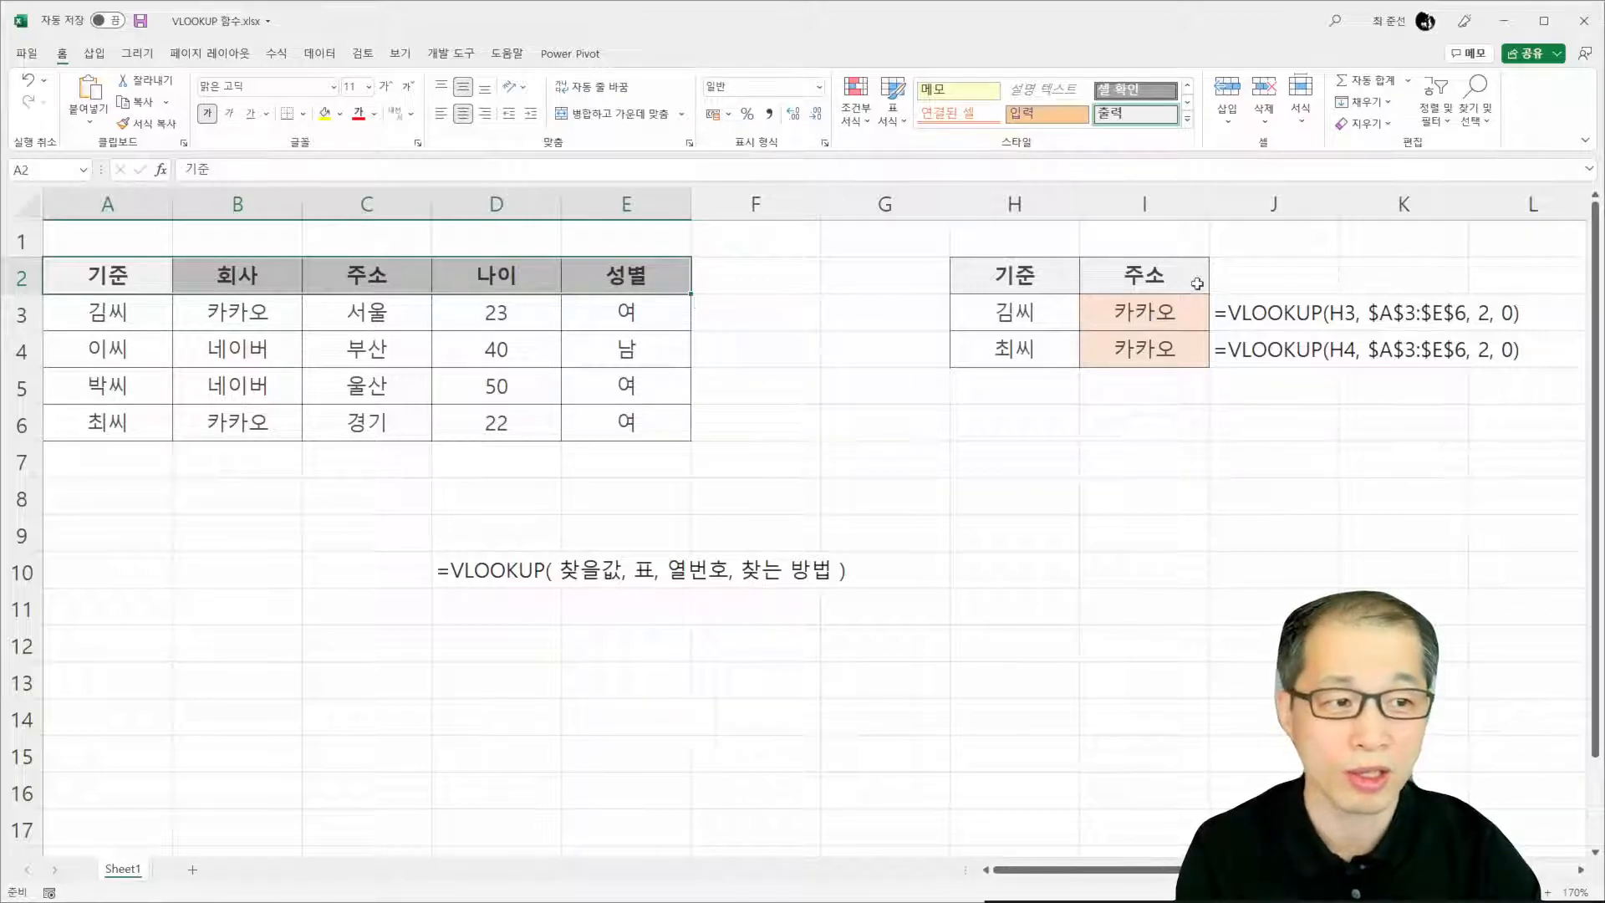
pyautogui.click(1162, 278)
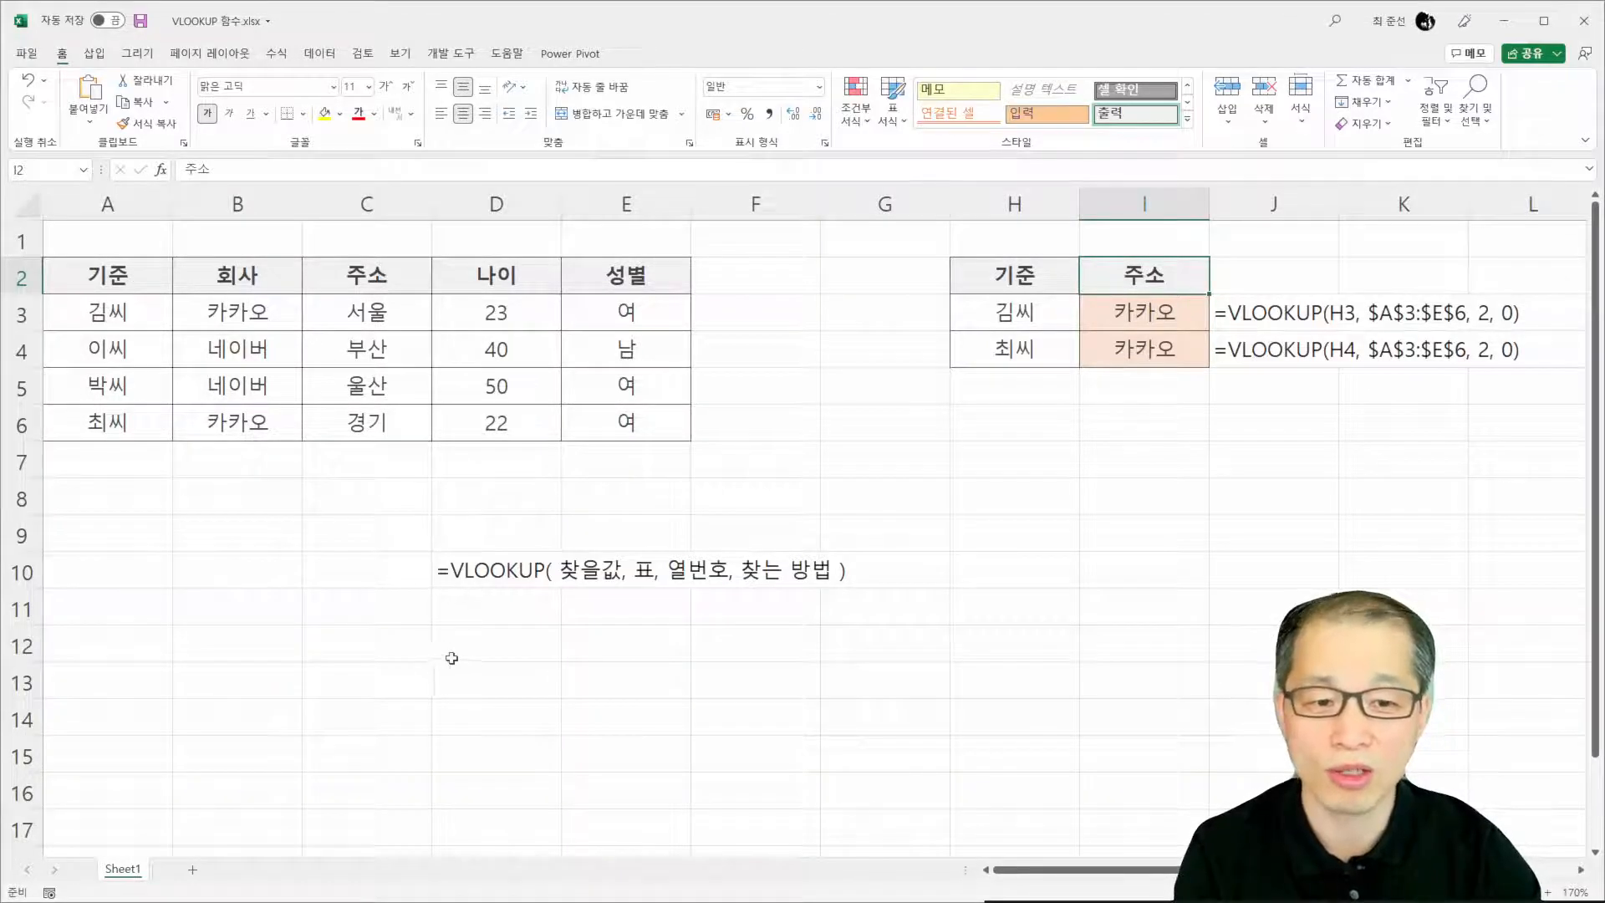
# Enter the syntax note "=MATCH(찾을값, 찾을범위, 찾는 방법)" as text in cell D12
pyautogui.click(505, 650)
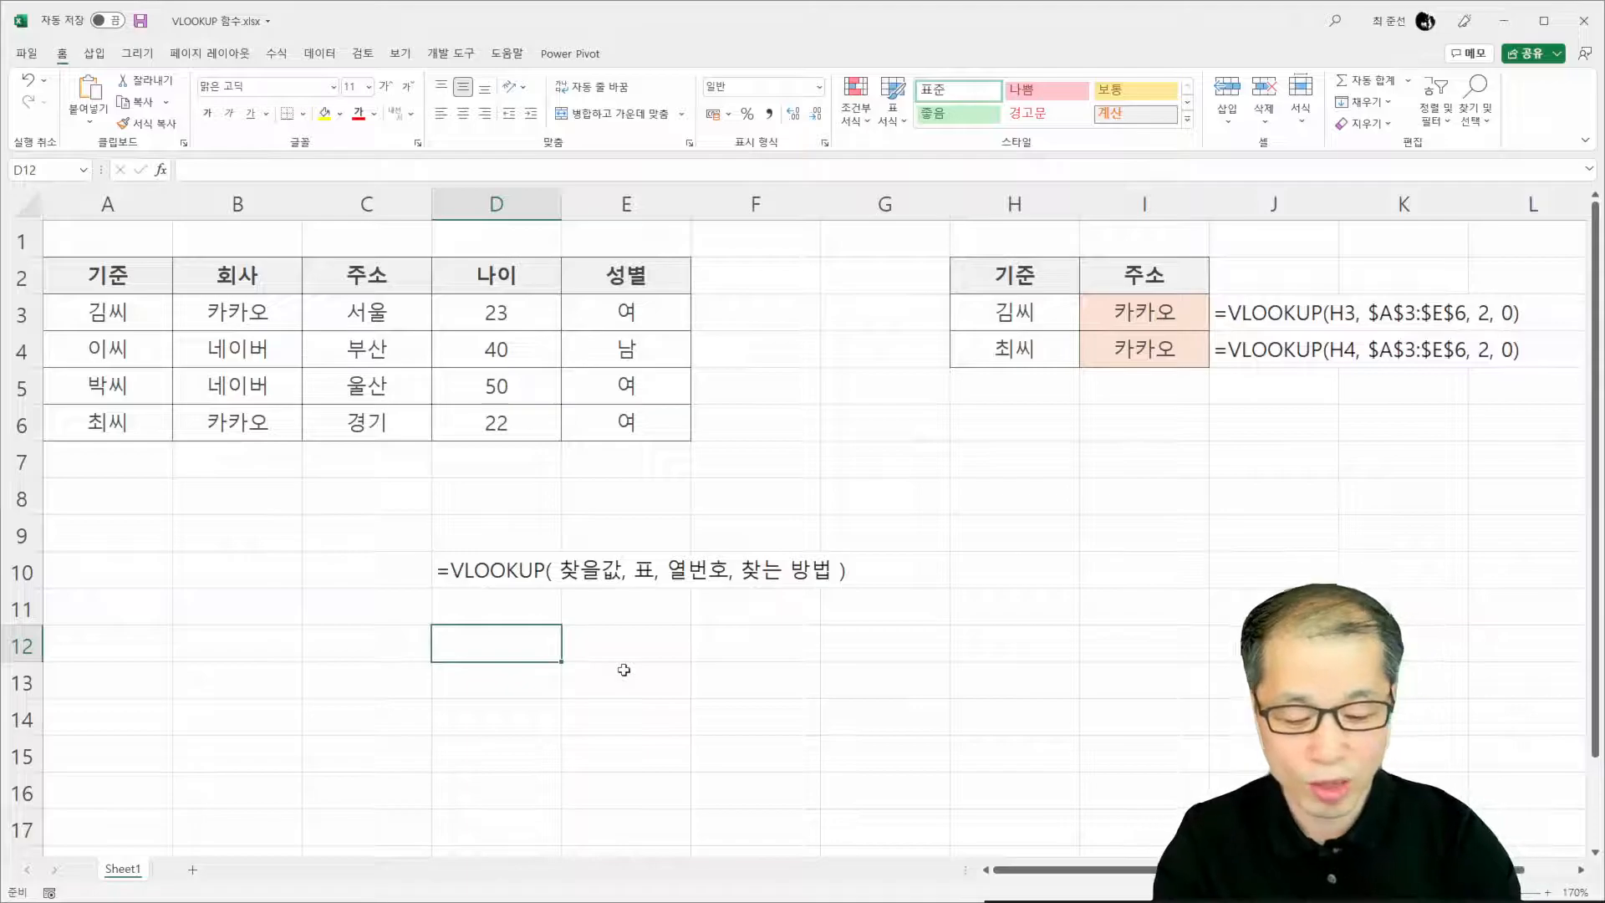
pyautogui.write("'")
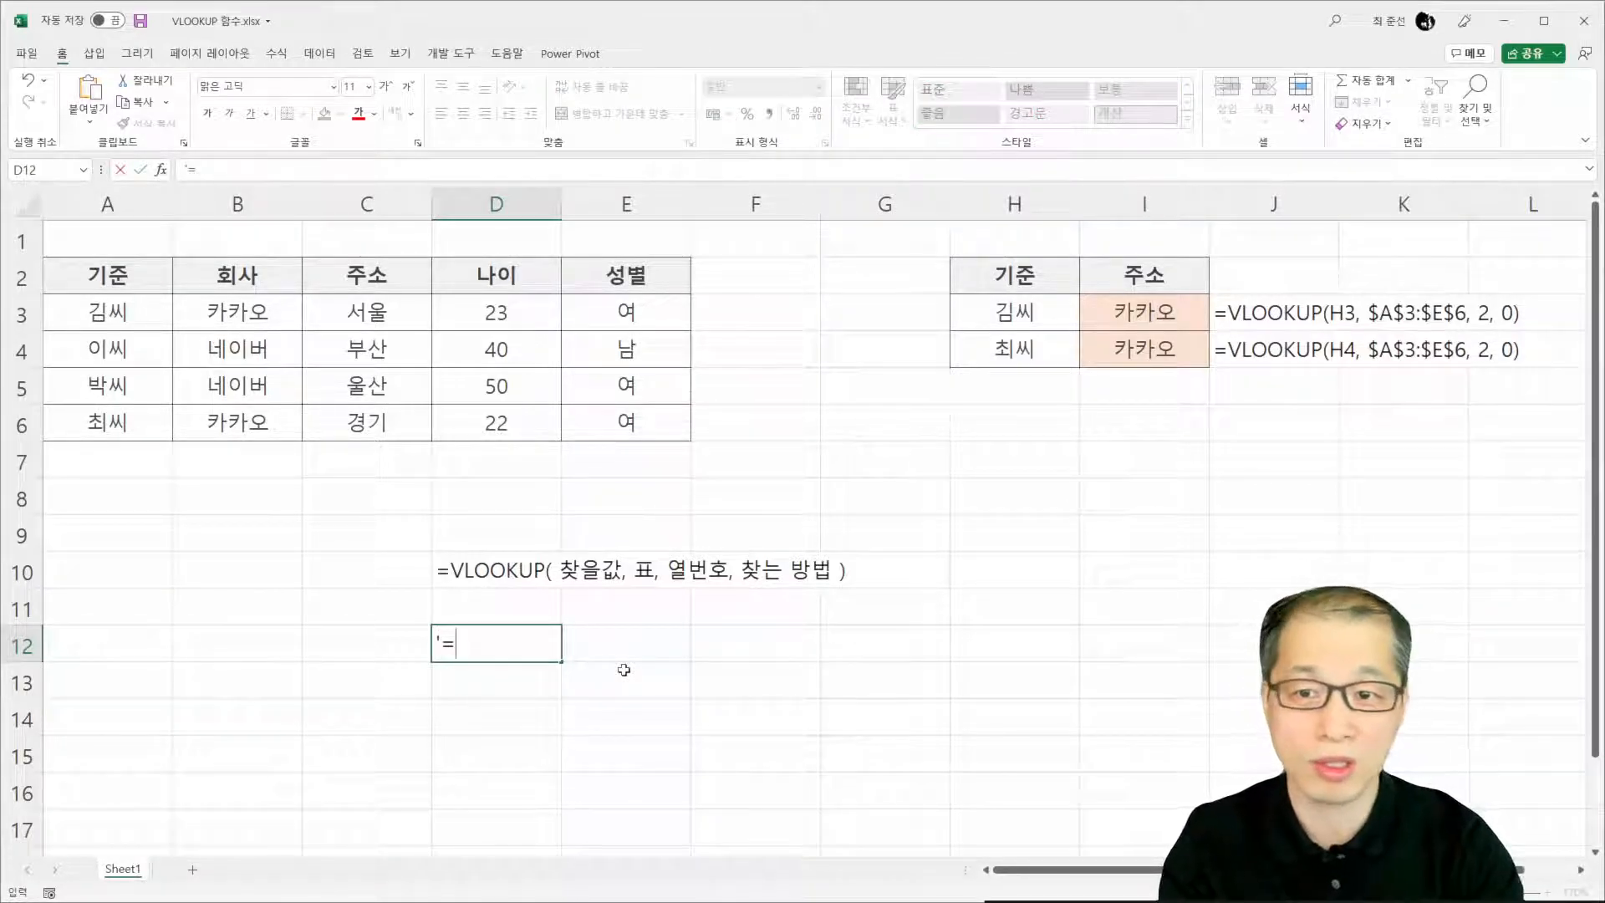
pyautogui.write('=MATCH')
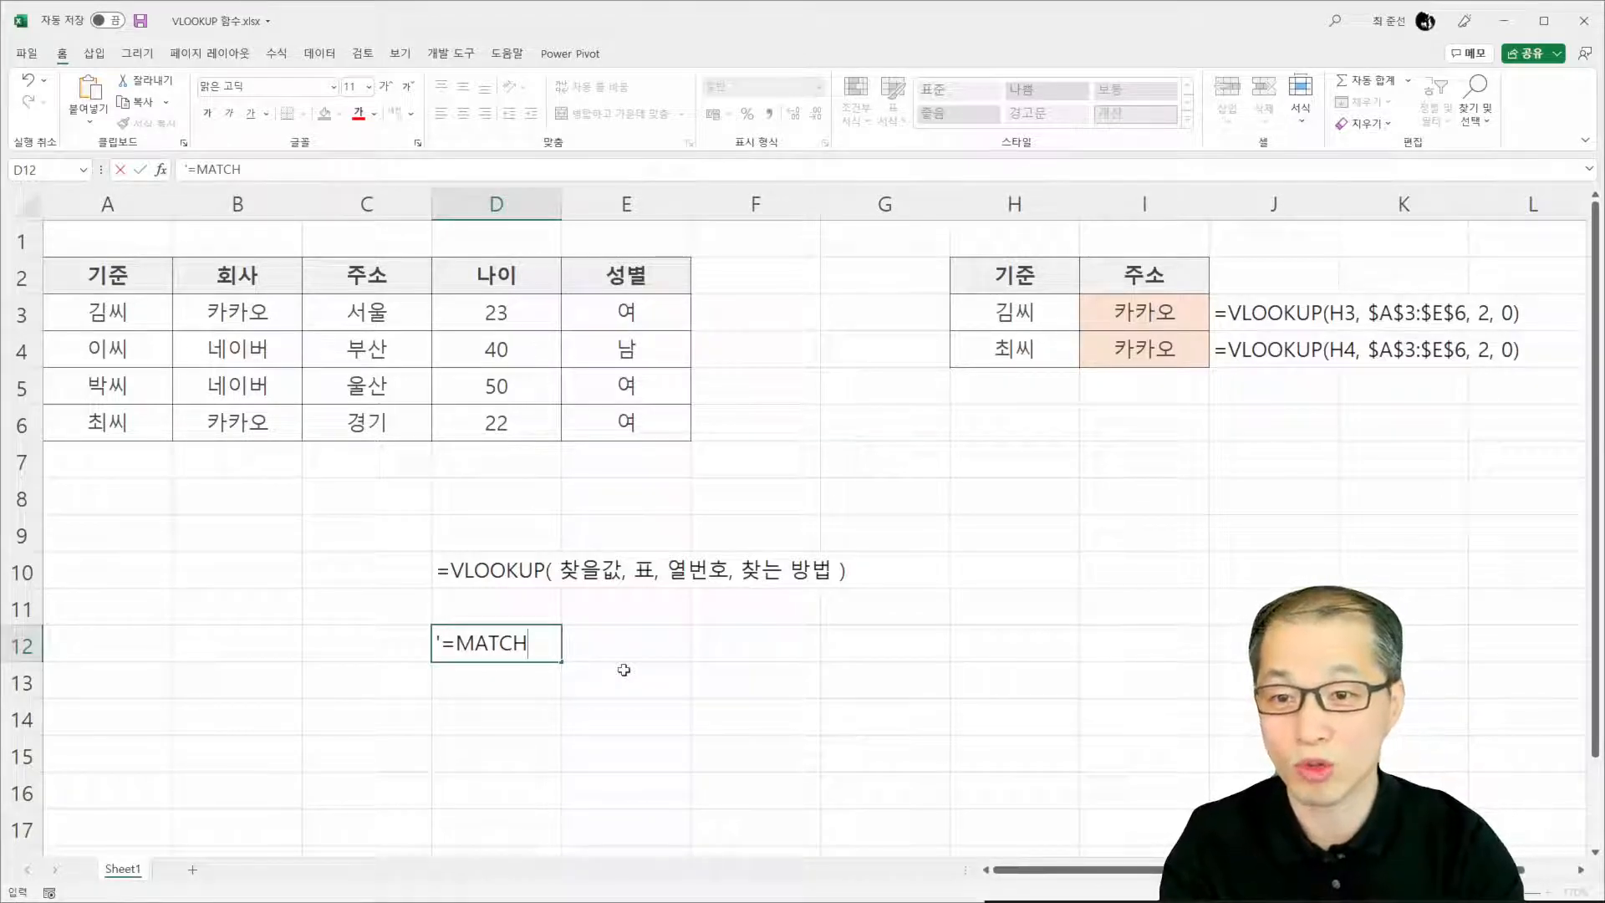
pyautogui.write('(찾으,')
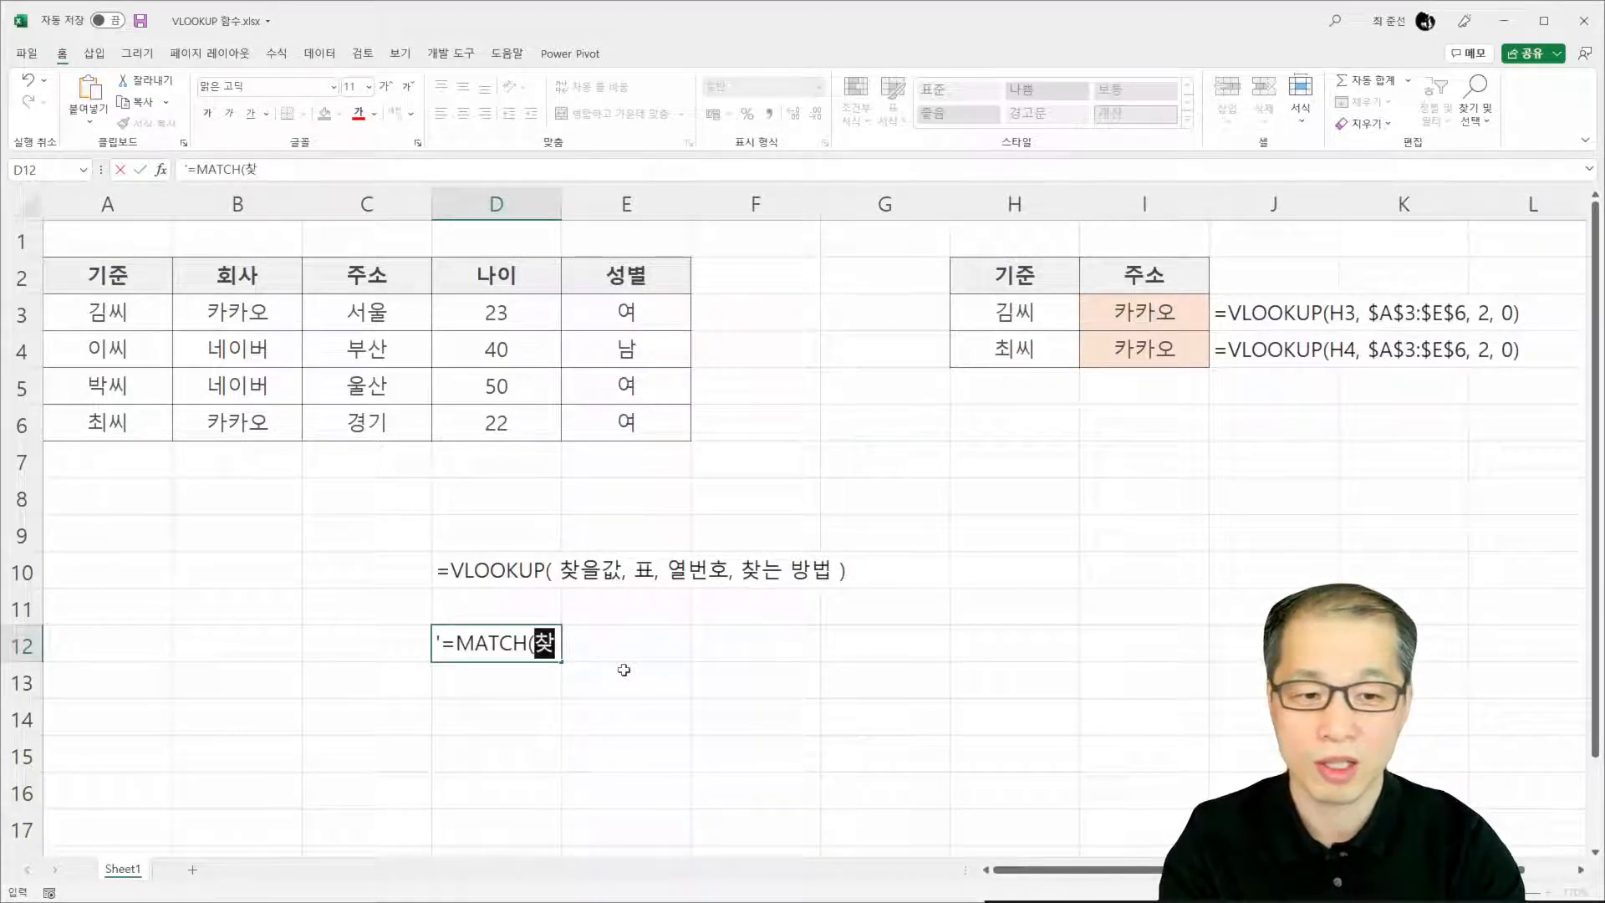
pyautogui.press('BackSpace')
pyautogui.press('BackSpace')
pyautogui.write('을값, 찾을범위, ')
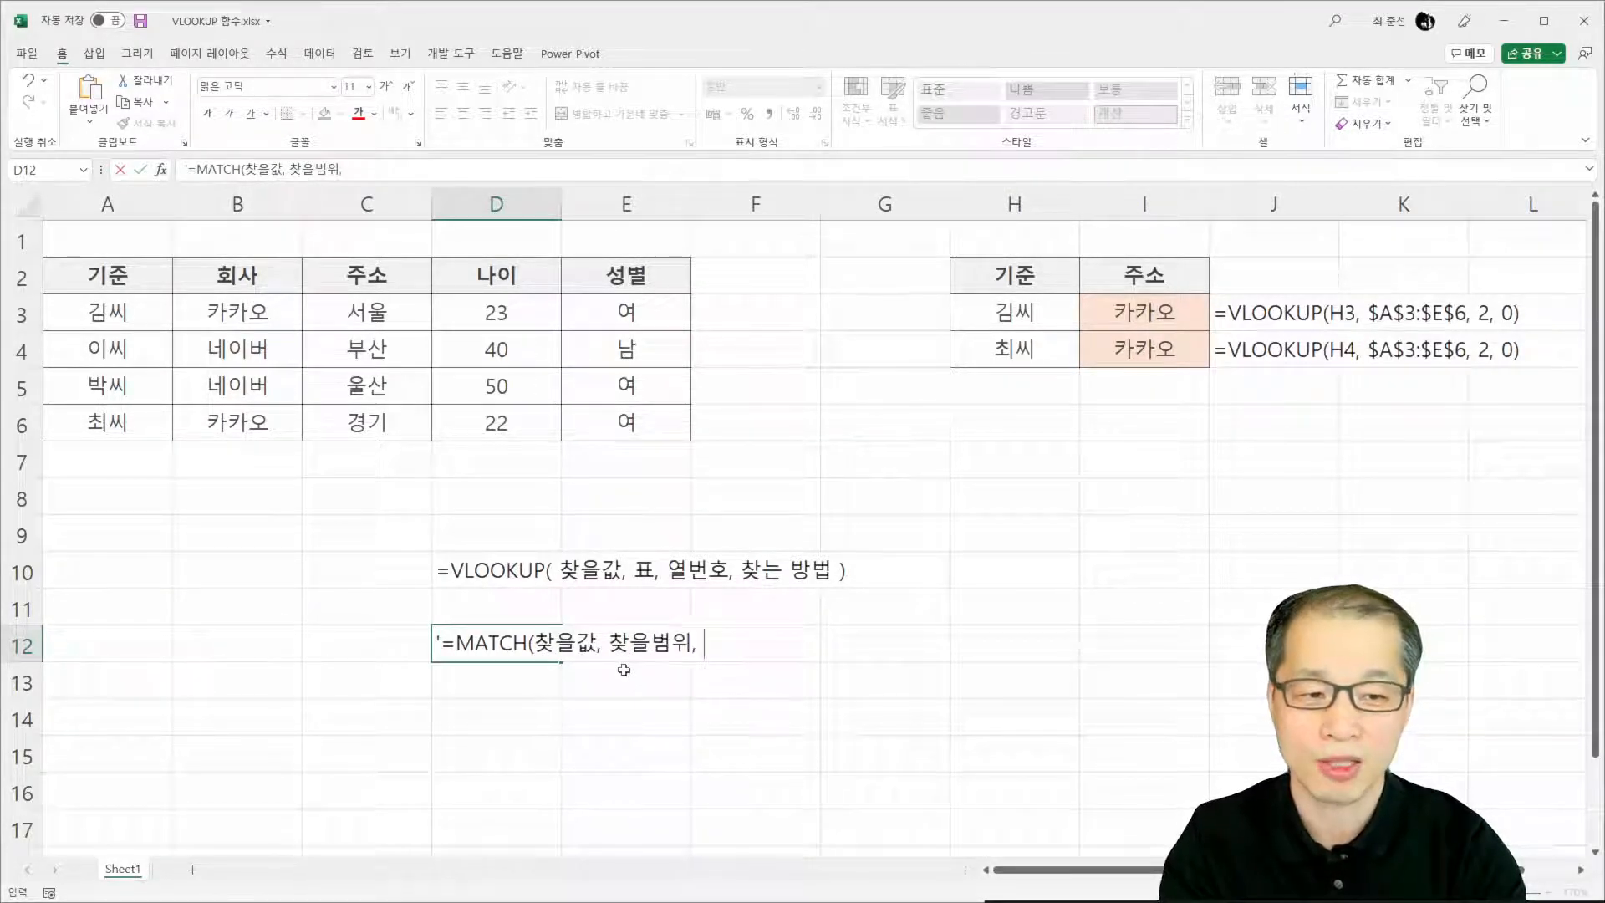
pyautogui.write('찾는 방법')
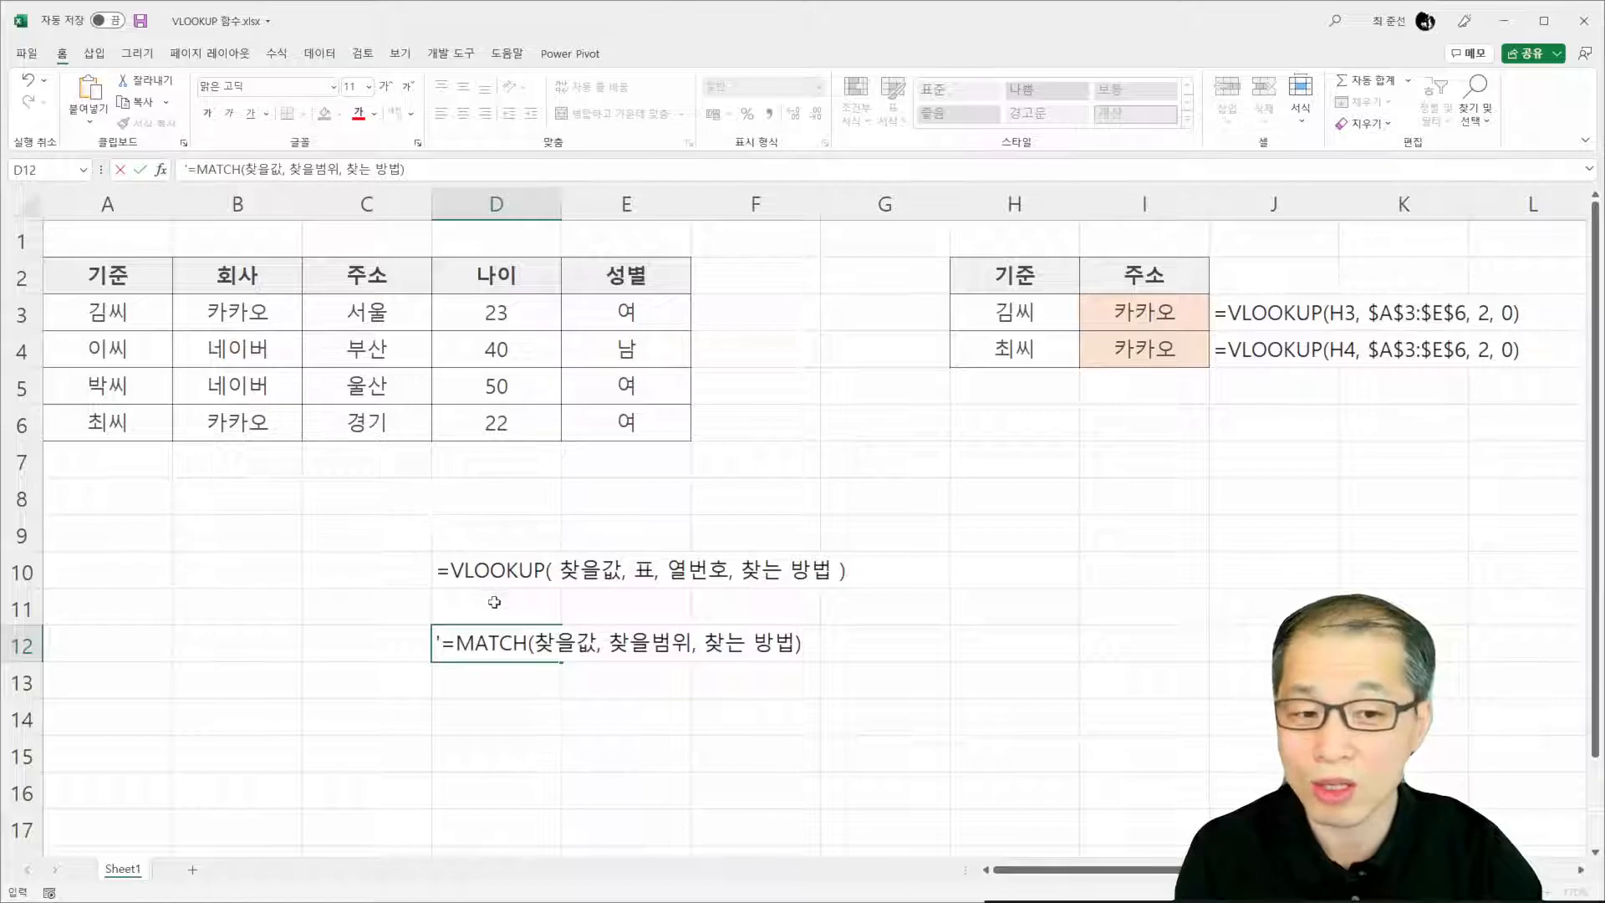
pyautogui.click(501, 680)
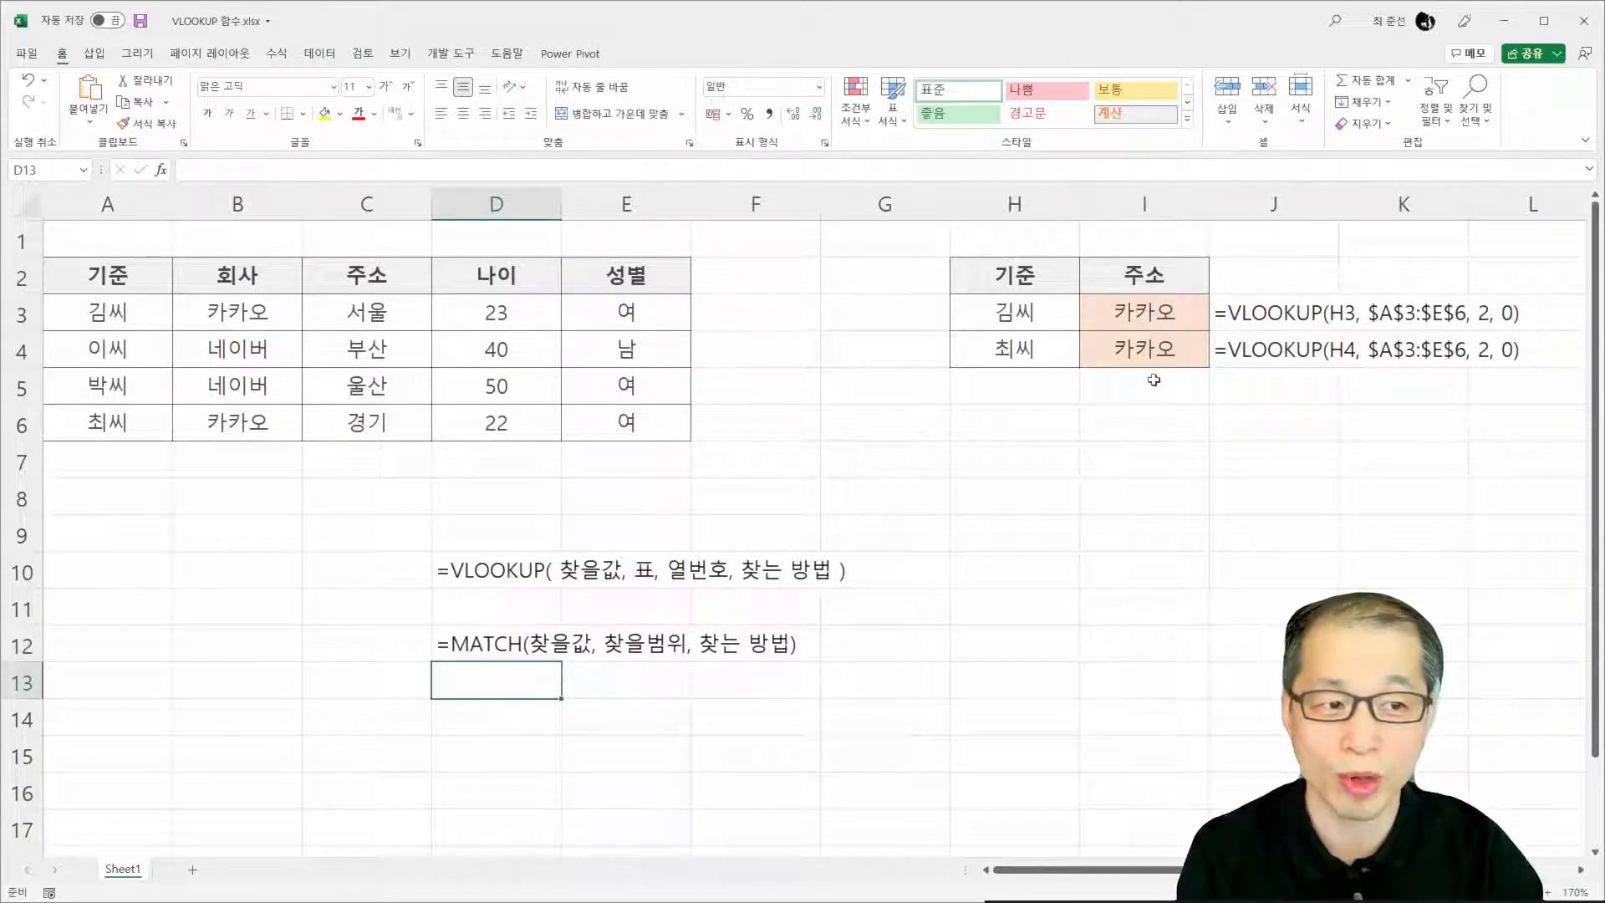
# Enter the formula =MATCH(I2, A2:E2, 0) in cell I6 to find the 주소 header's position in the table header row
pyautogui.click(1134, 427)
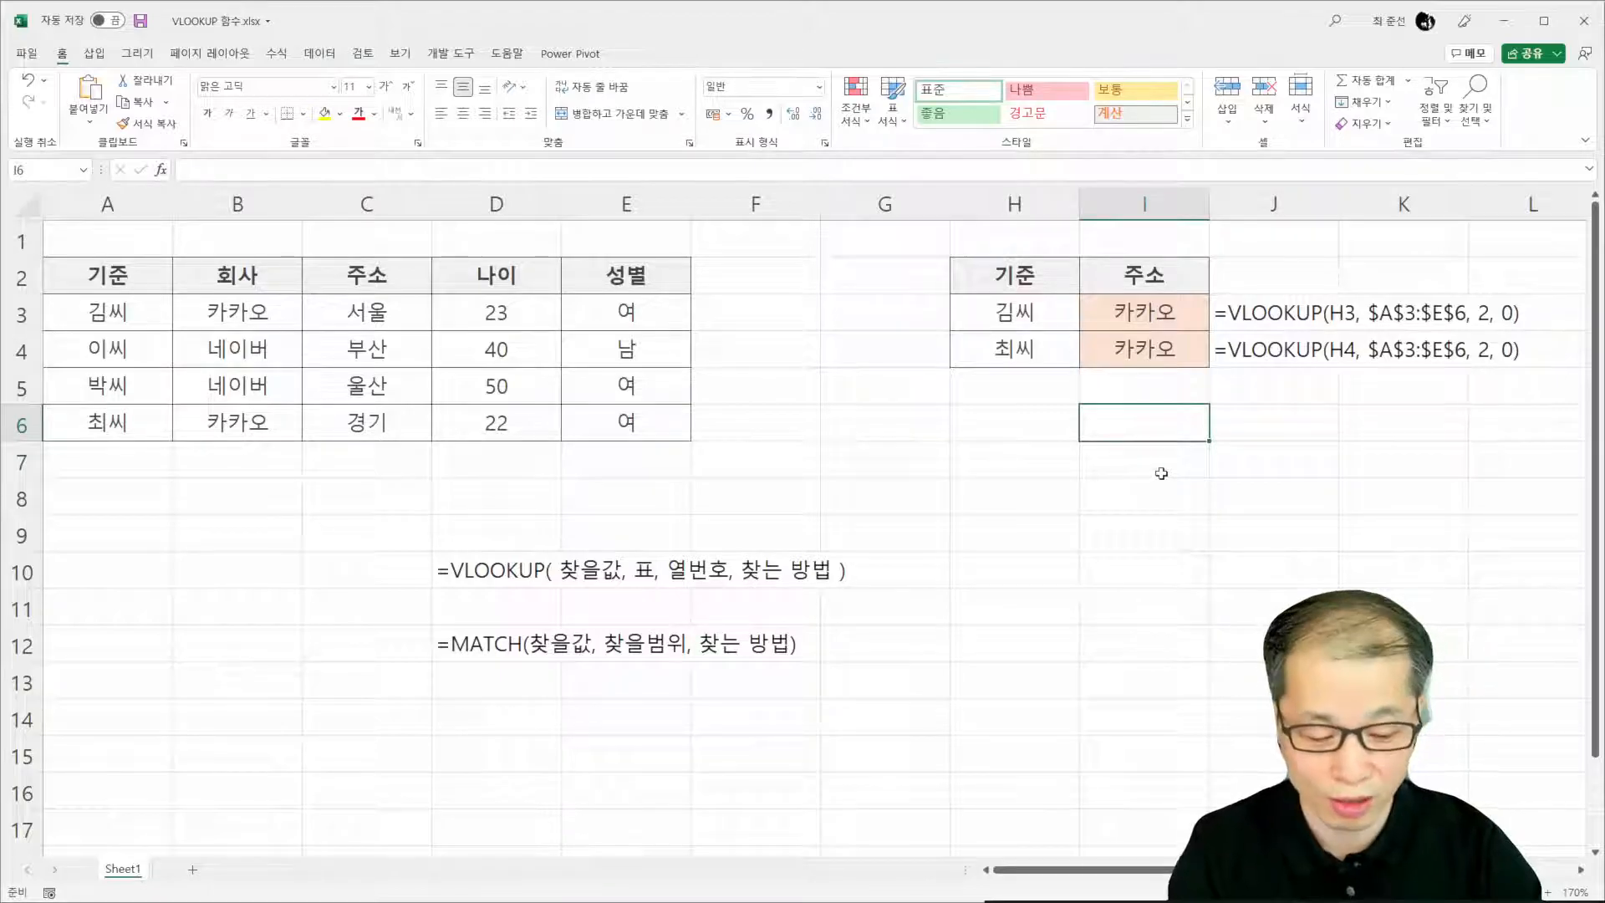
pyautogui.write('=ㅡ')
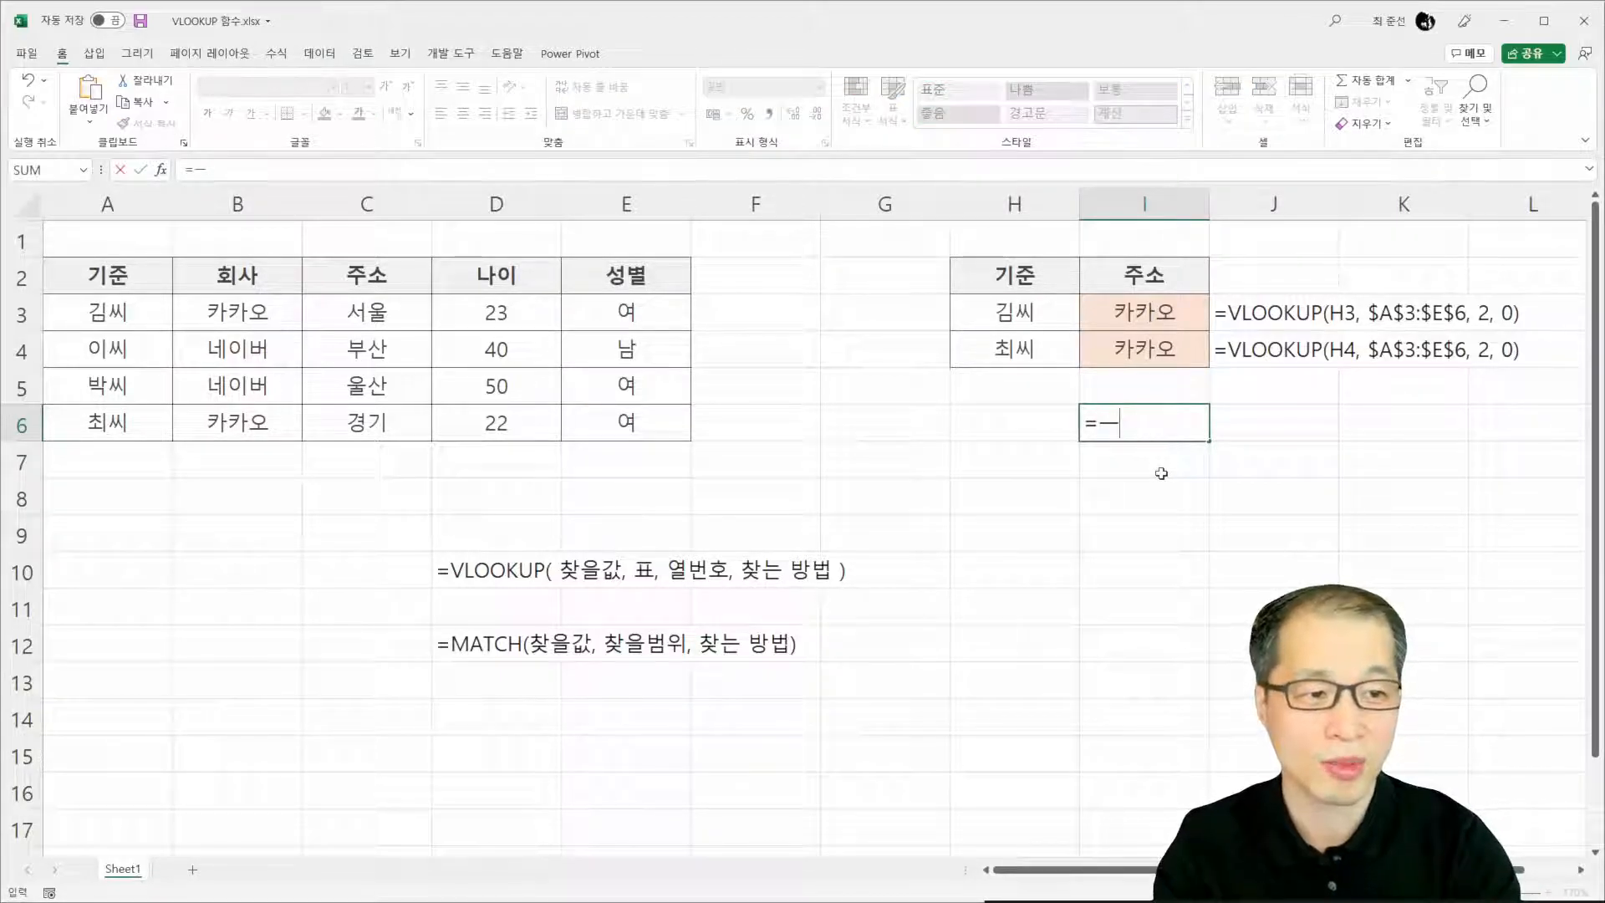
pyautogui.press('BackSpace')
pyautogui.press('Hangul')
pyautogui.write('mAT')
pyautogui.press('BackSpace')
pyautogui.press('BackSpace')
pyautogui.press('BackSpace')
pyautogui.press('capslock')
pyautogui.write('m')
pyautogui.press('BackSpace')
pyautogui.write('m')
pyautogui.press('BackSpace')
pyautogui.write('Match(')
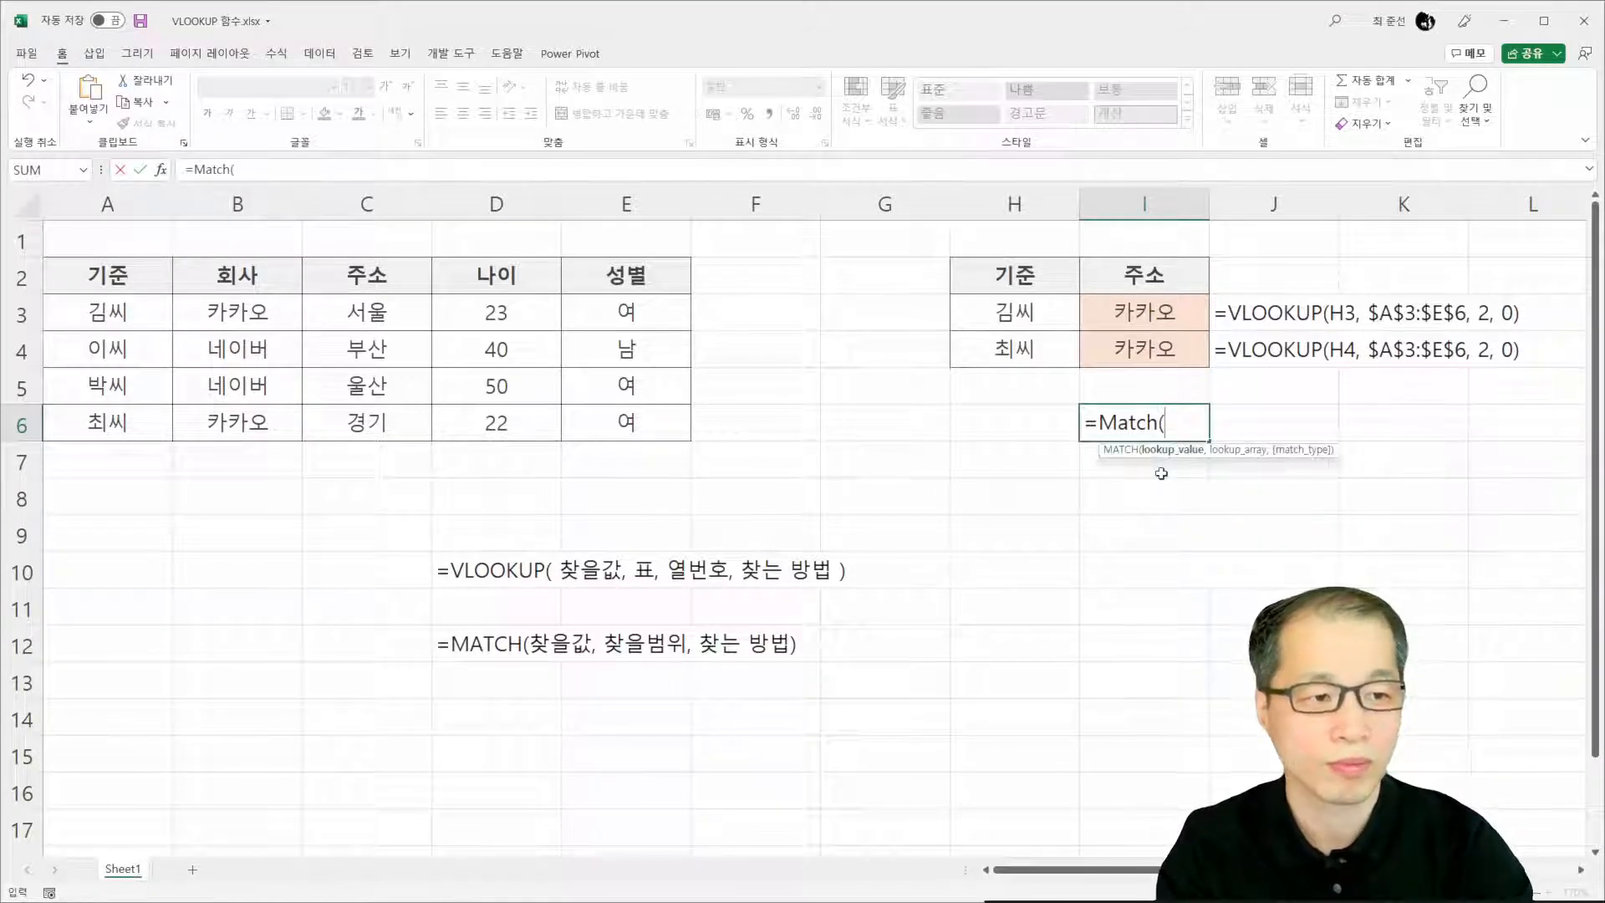
pyautogui.click(1159, 277)
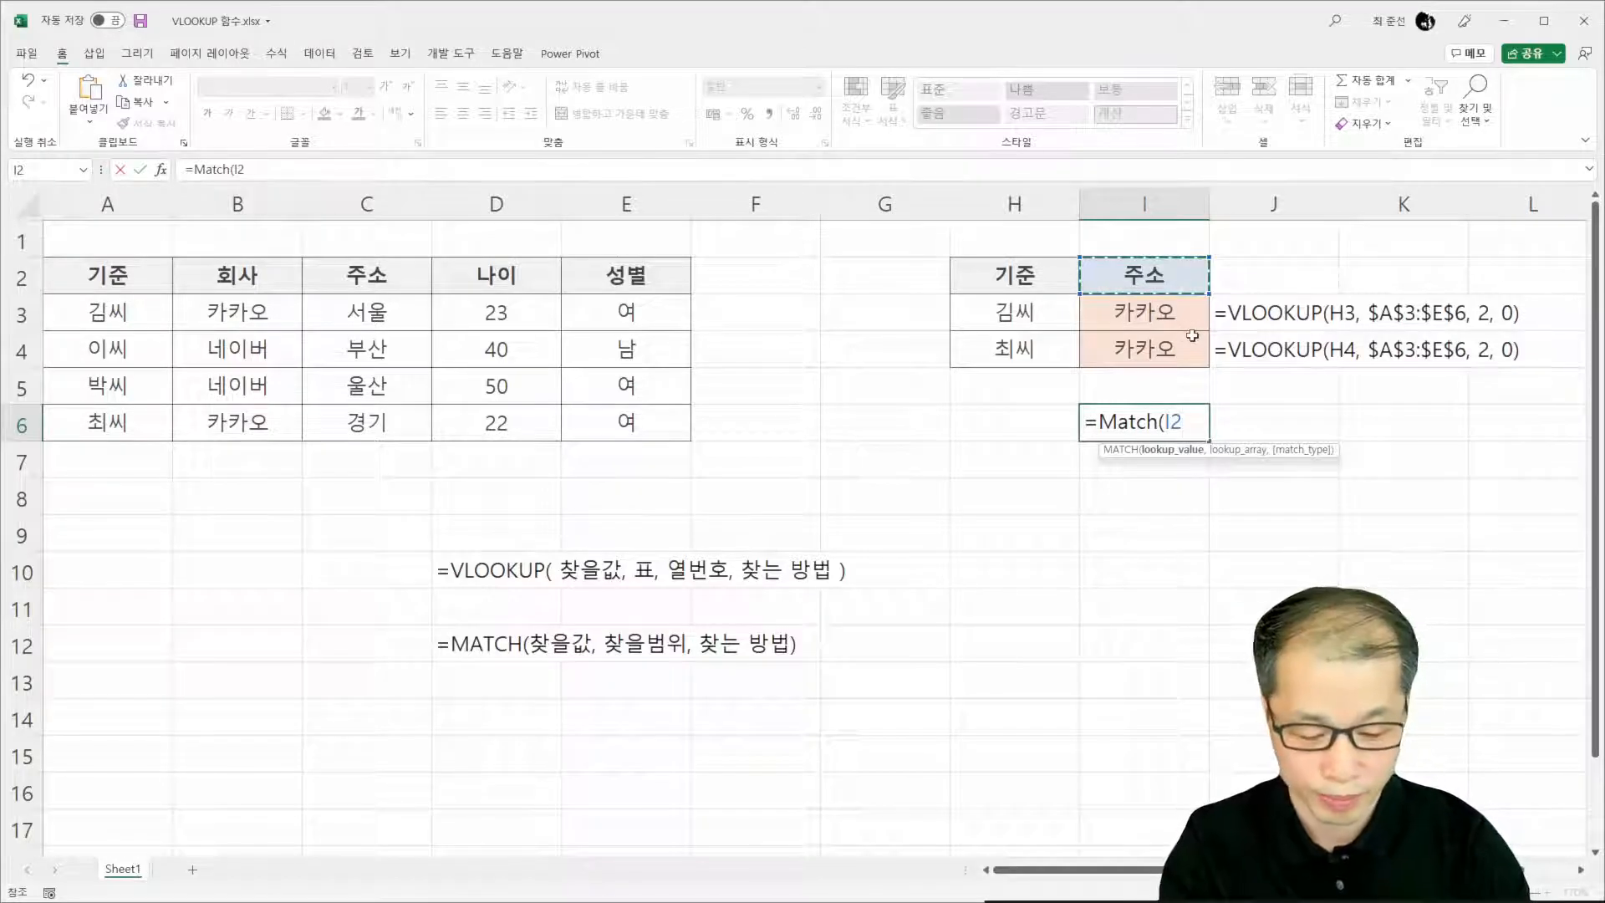
pyautogui.write(',')
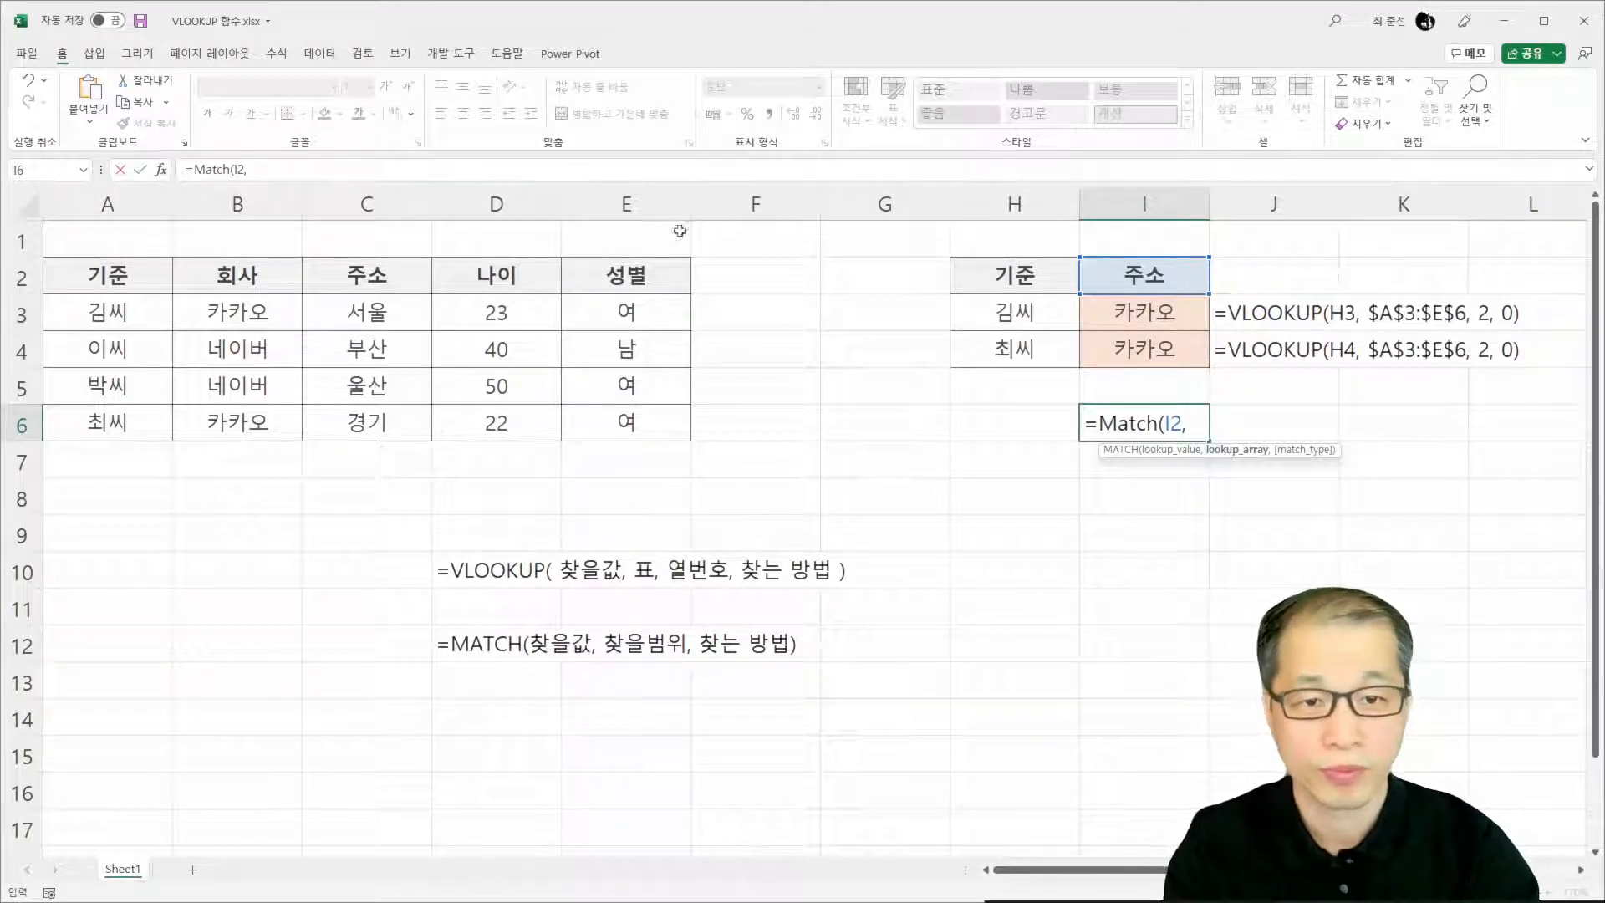
pyautogui.moveTo(83, 266); pyautogui.dragTo(632, 286)
pyautogui.write(', 0)')
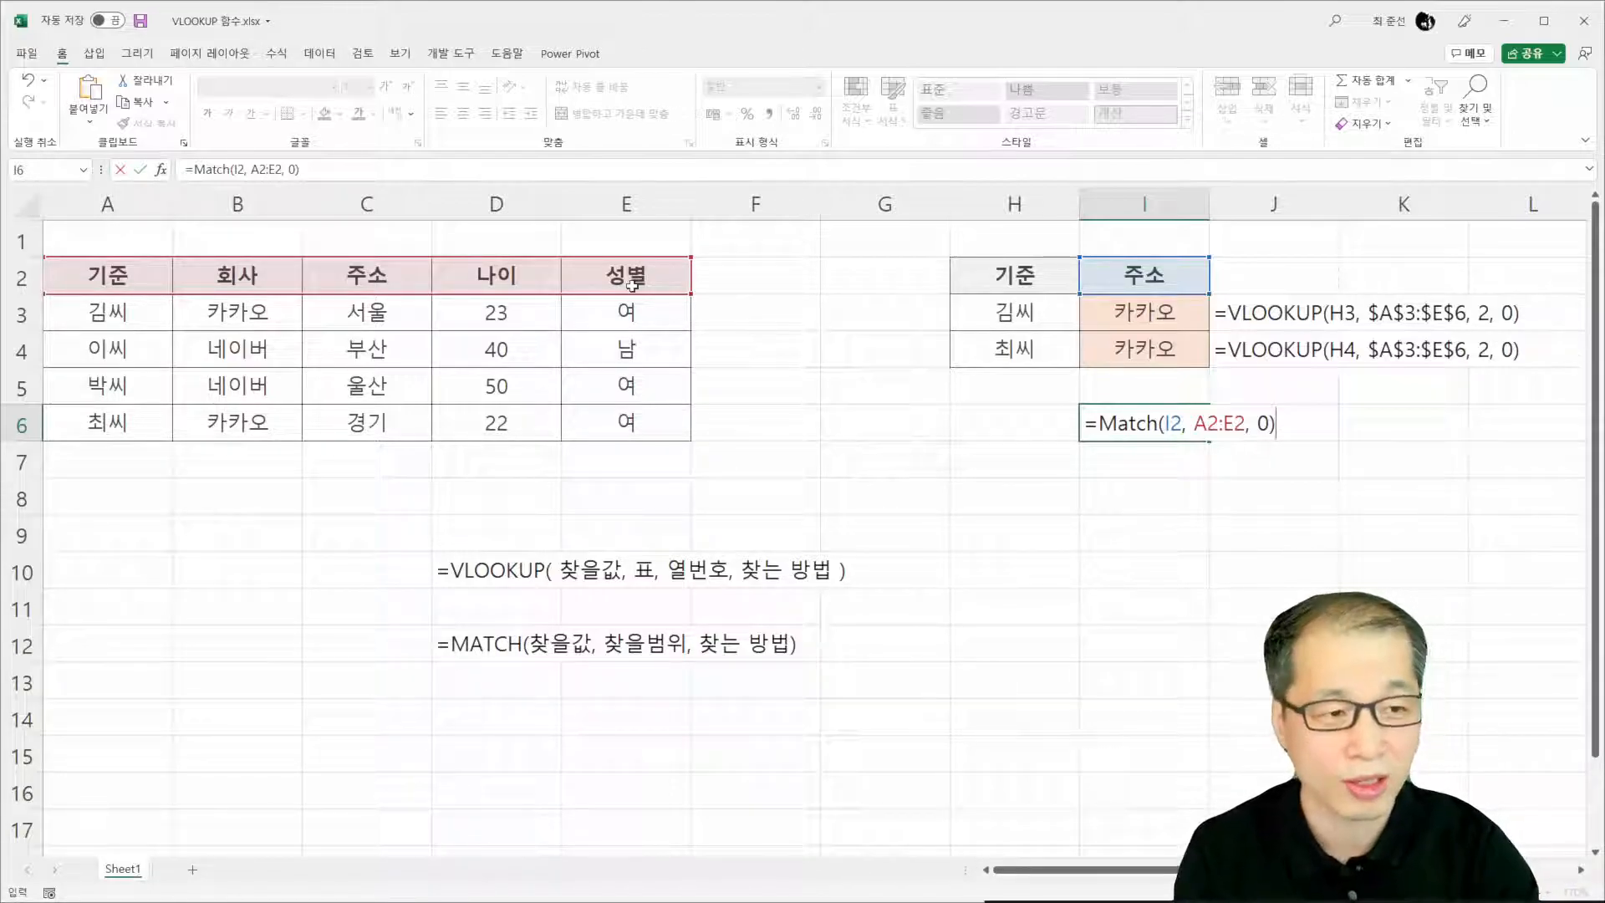
pyautogui.hotkey('shift', 'Return')
pyautogui.hotkey('shift', 'Up')
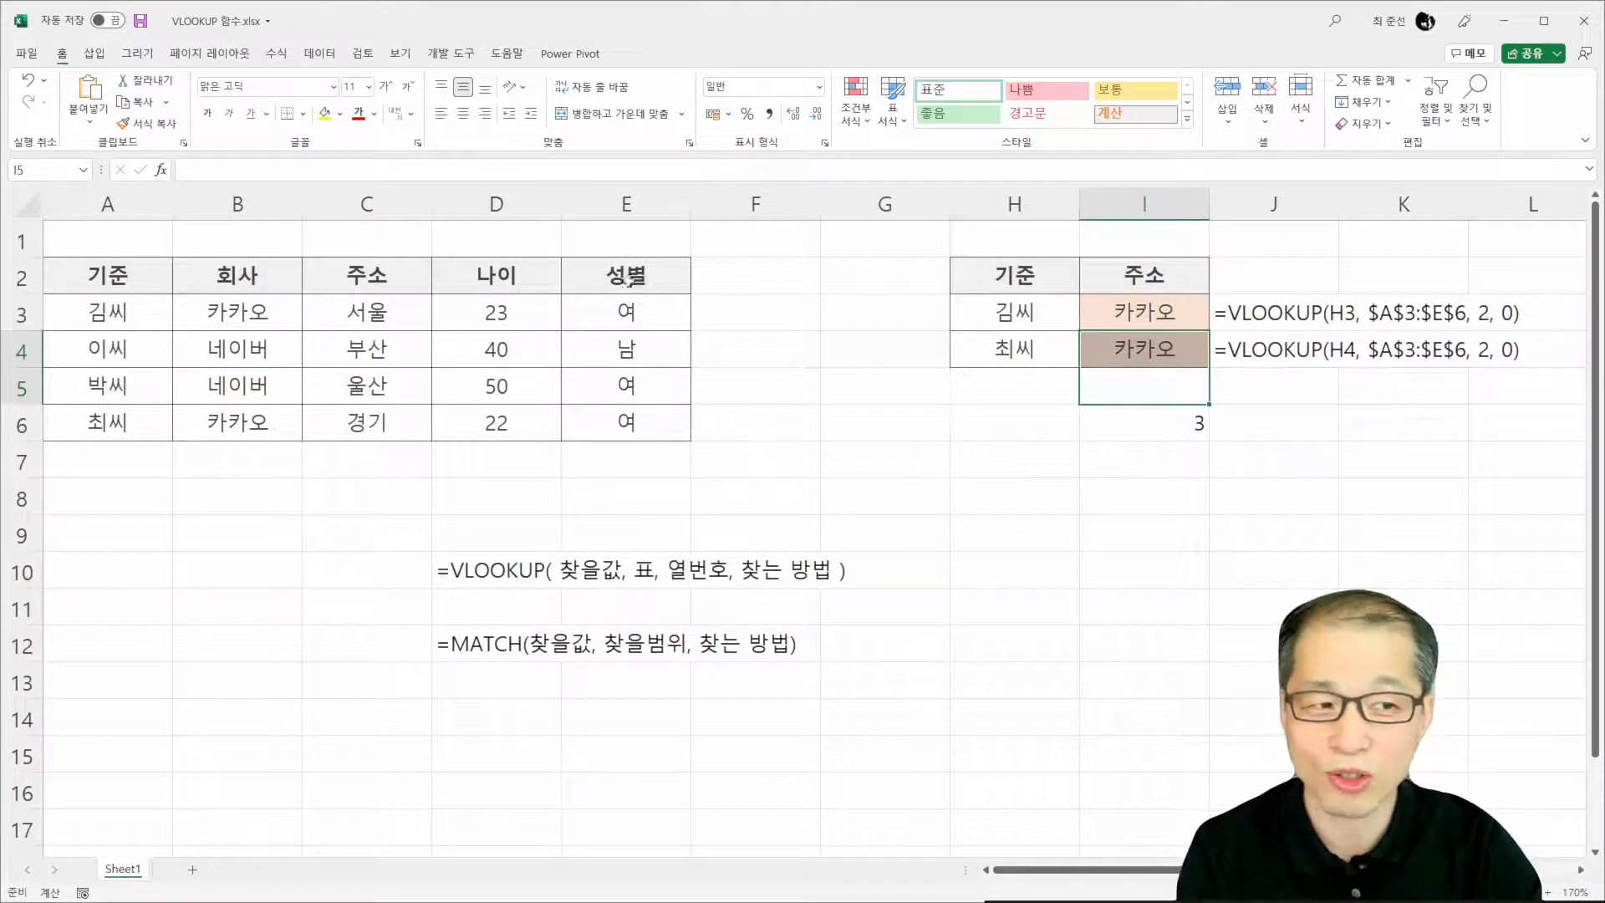
pyautogui.click(1119, 414)
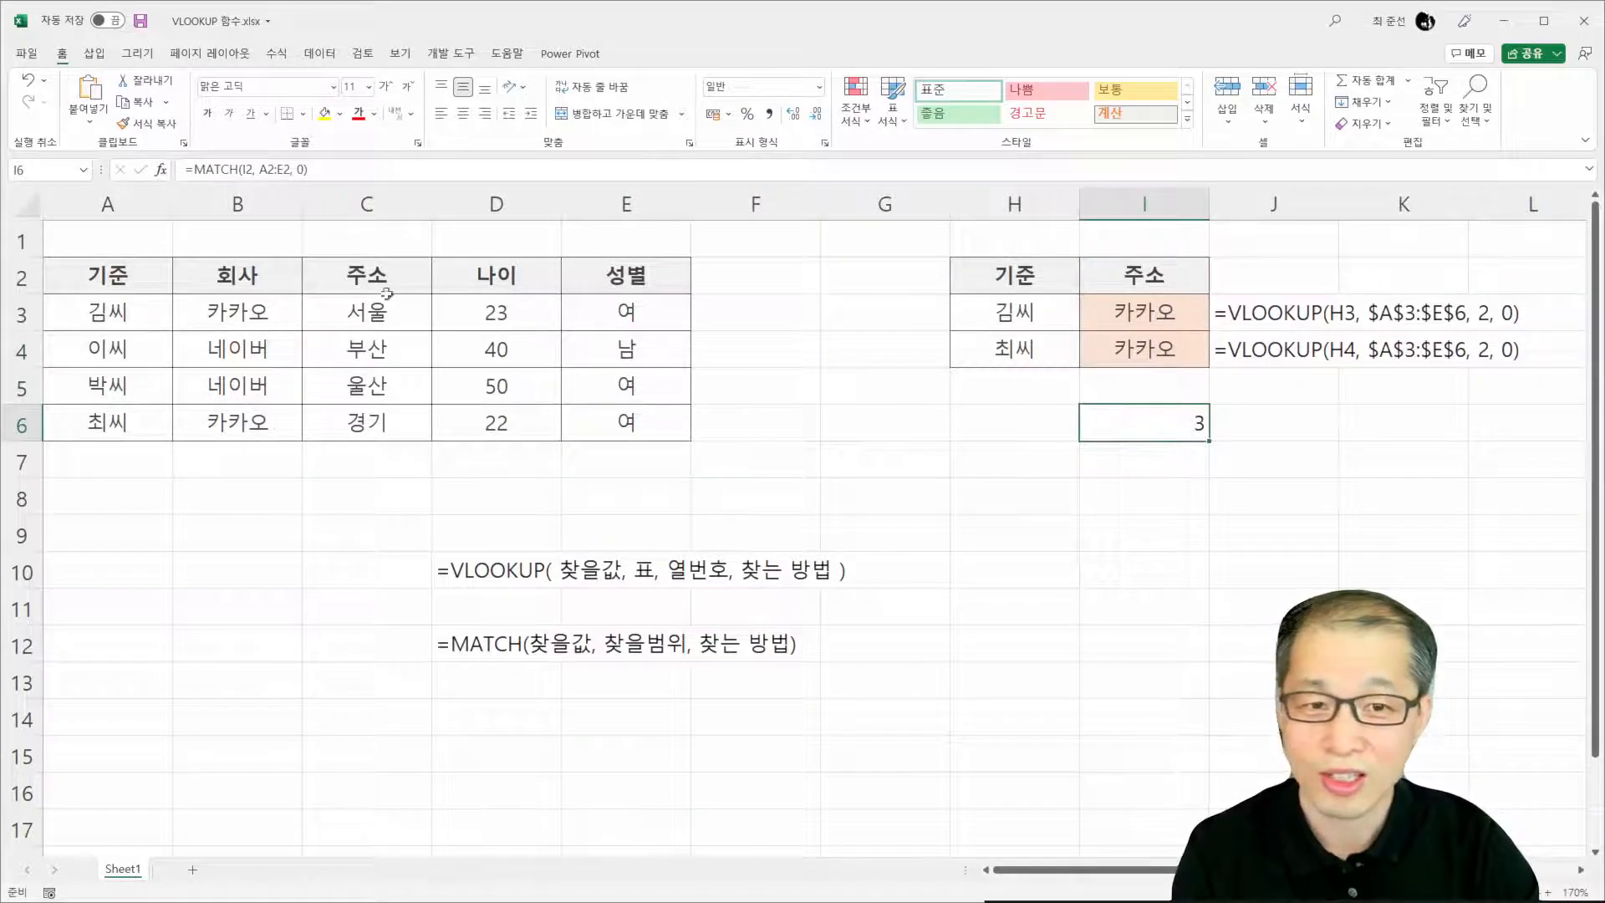
# Test the MATCH formula by inserting a blank column before the 회사 column, and remove that column again
pyautogui.rightClick(228, 209)
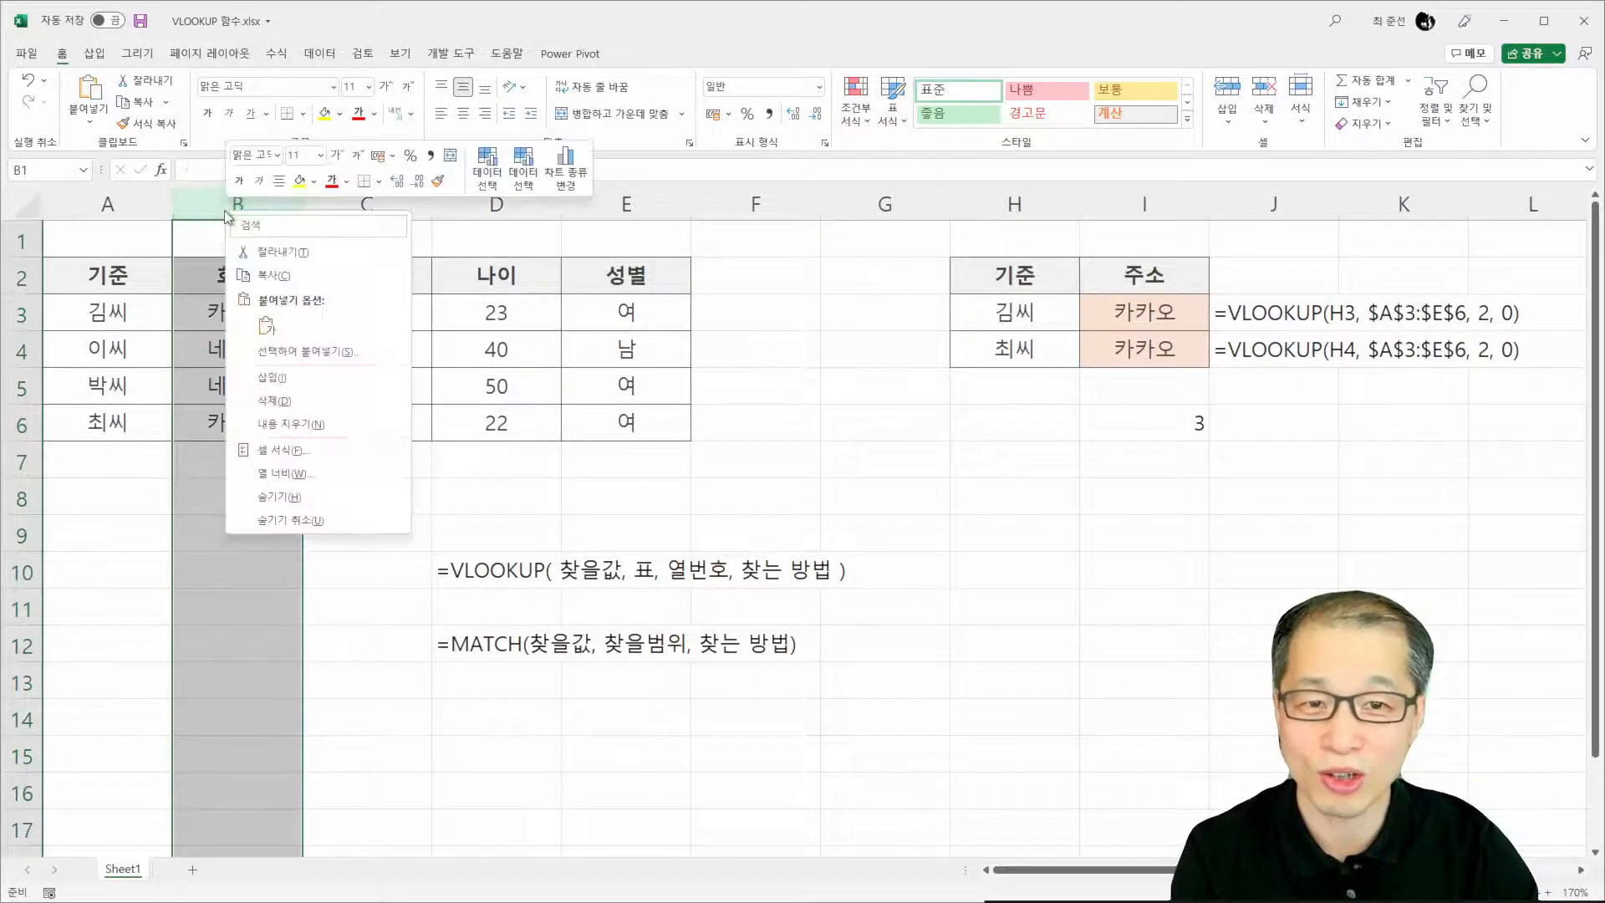
pyautogui.click(276, 377)
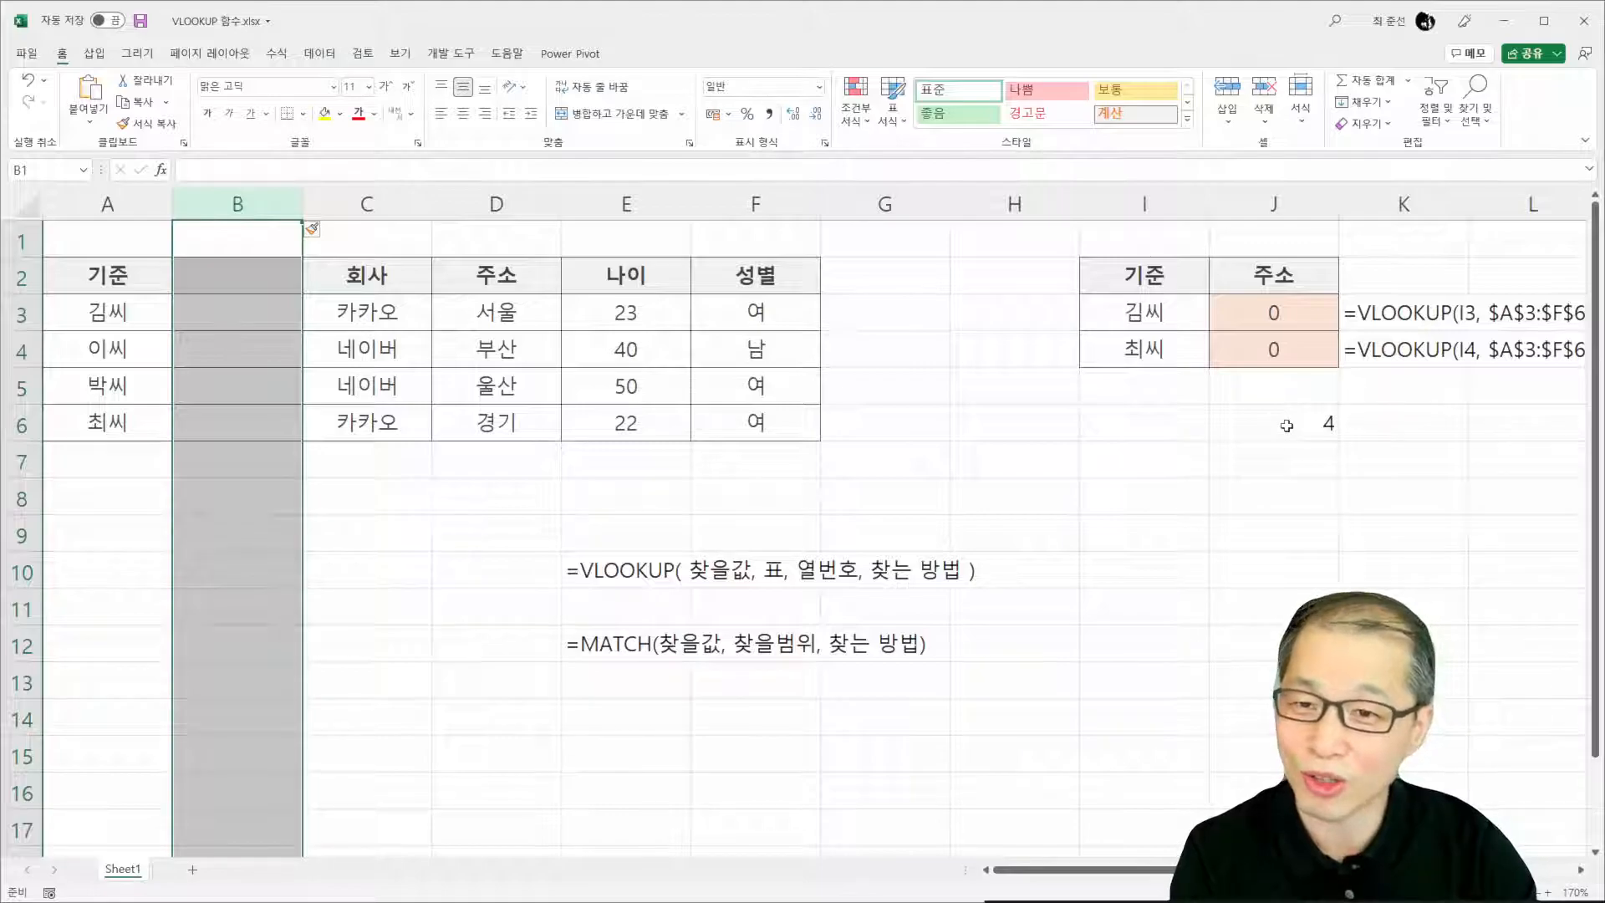
pyautogui.rightClick(238, 214)
pyautogui.click(328, 407)
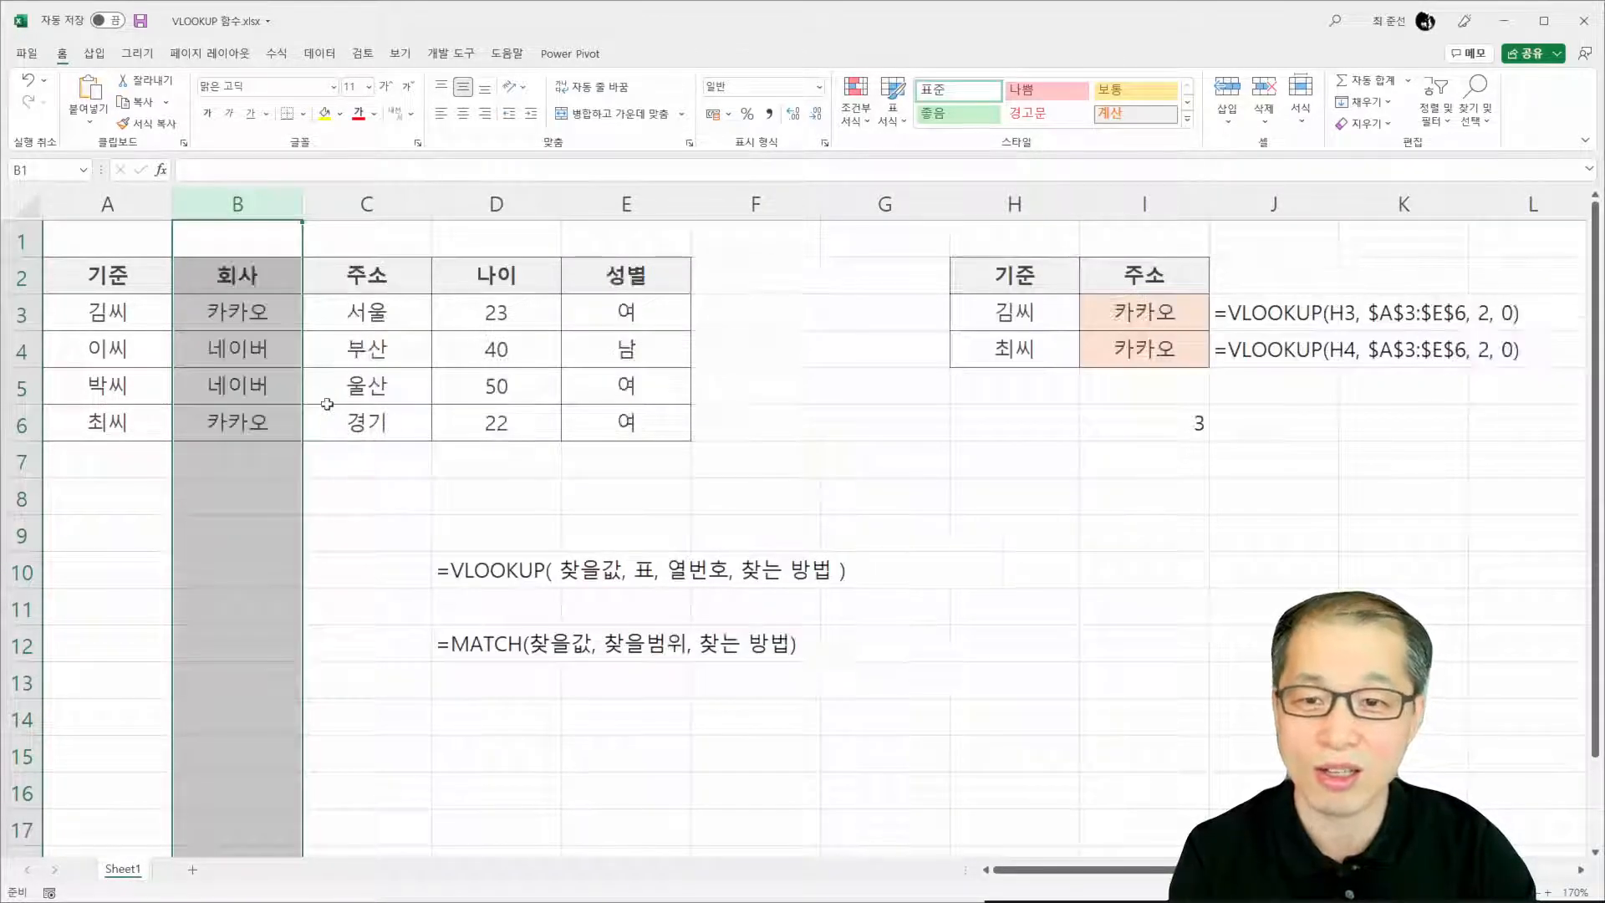
# Compare the MATCH result in I6 with the fixed column number argument in I3's VLOOKUP formula
pyautogui.click(1179, 426)
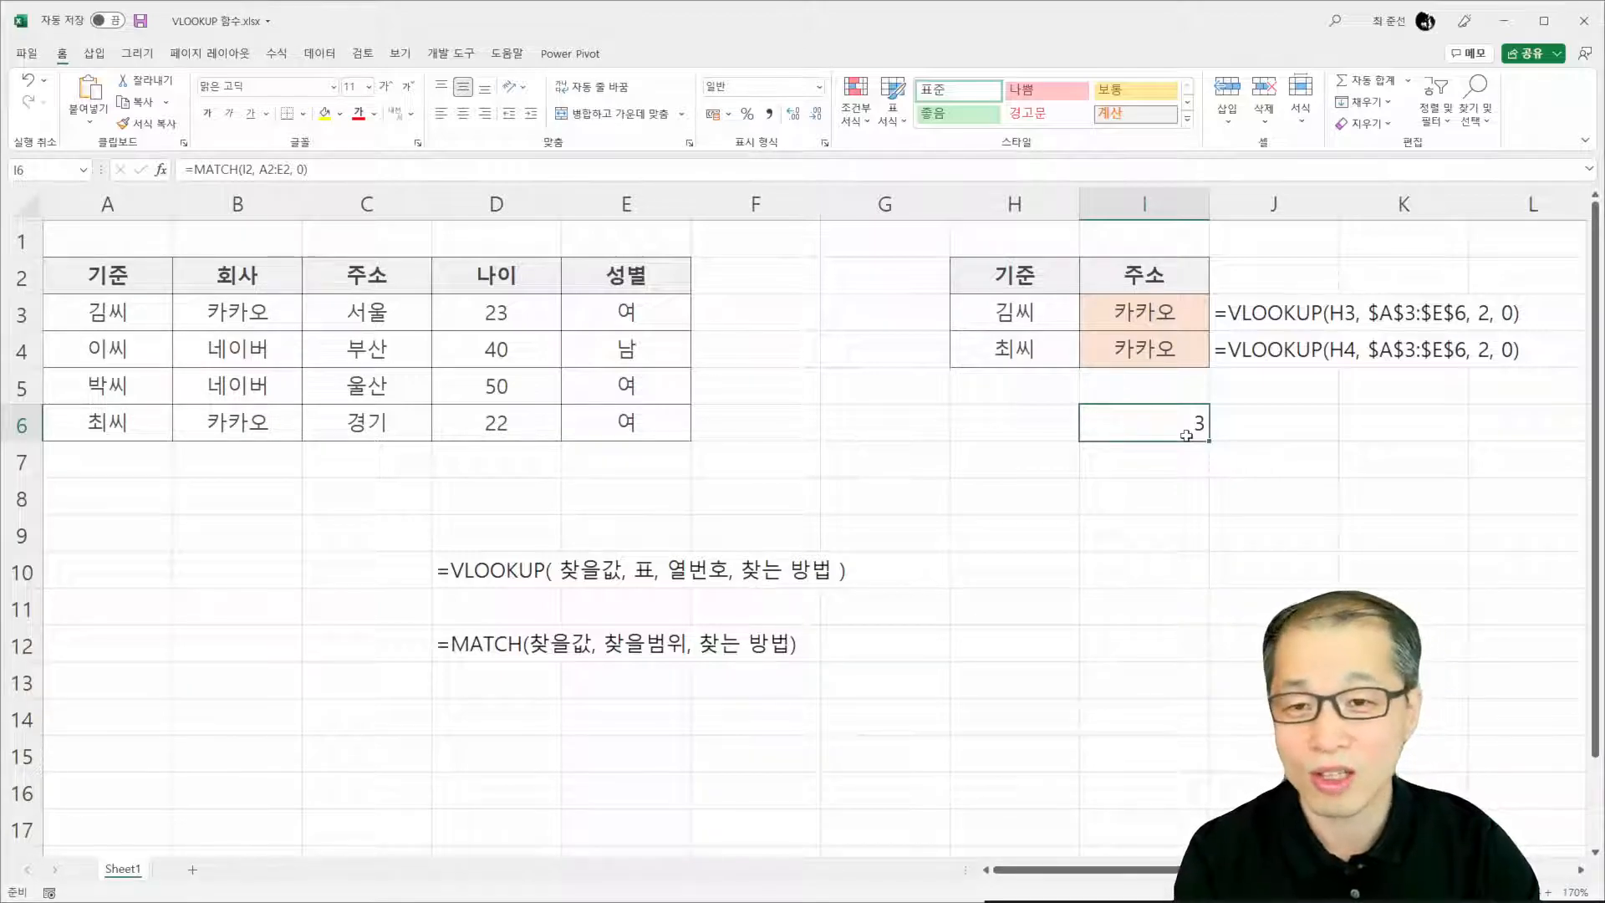
pyautogui.click(1131, 303)
pyautogui.doubleClick(1131, 312)
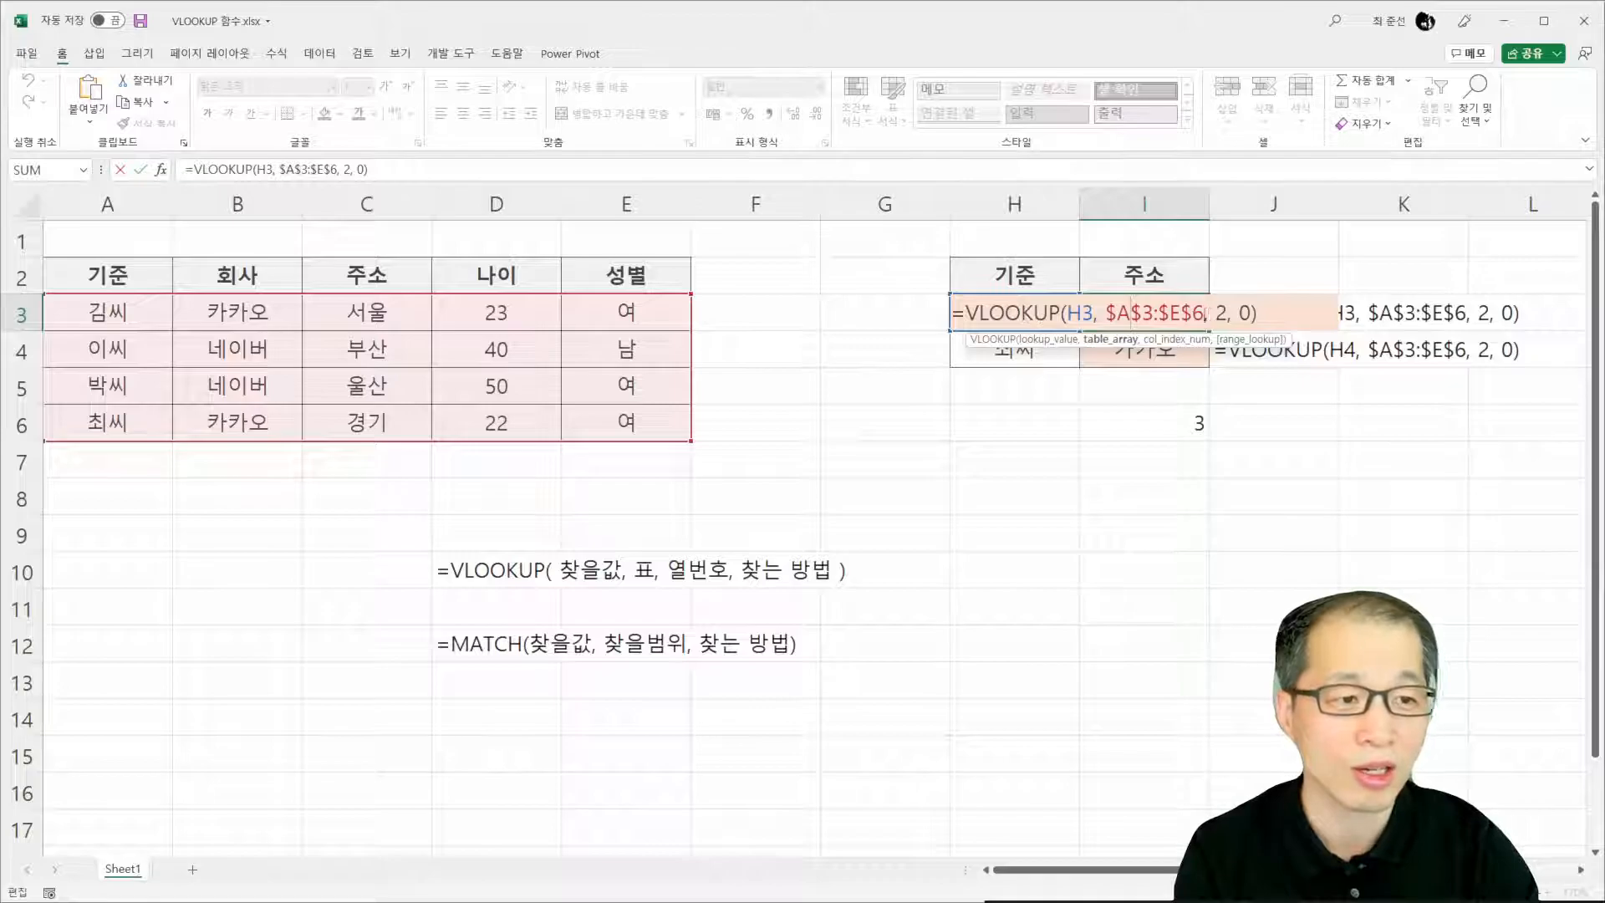
pyautogui.doubleClick(1222, 313)
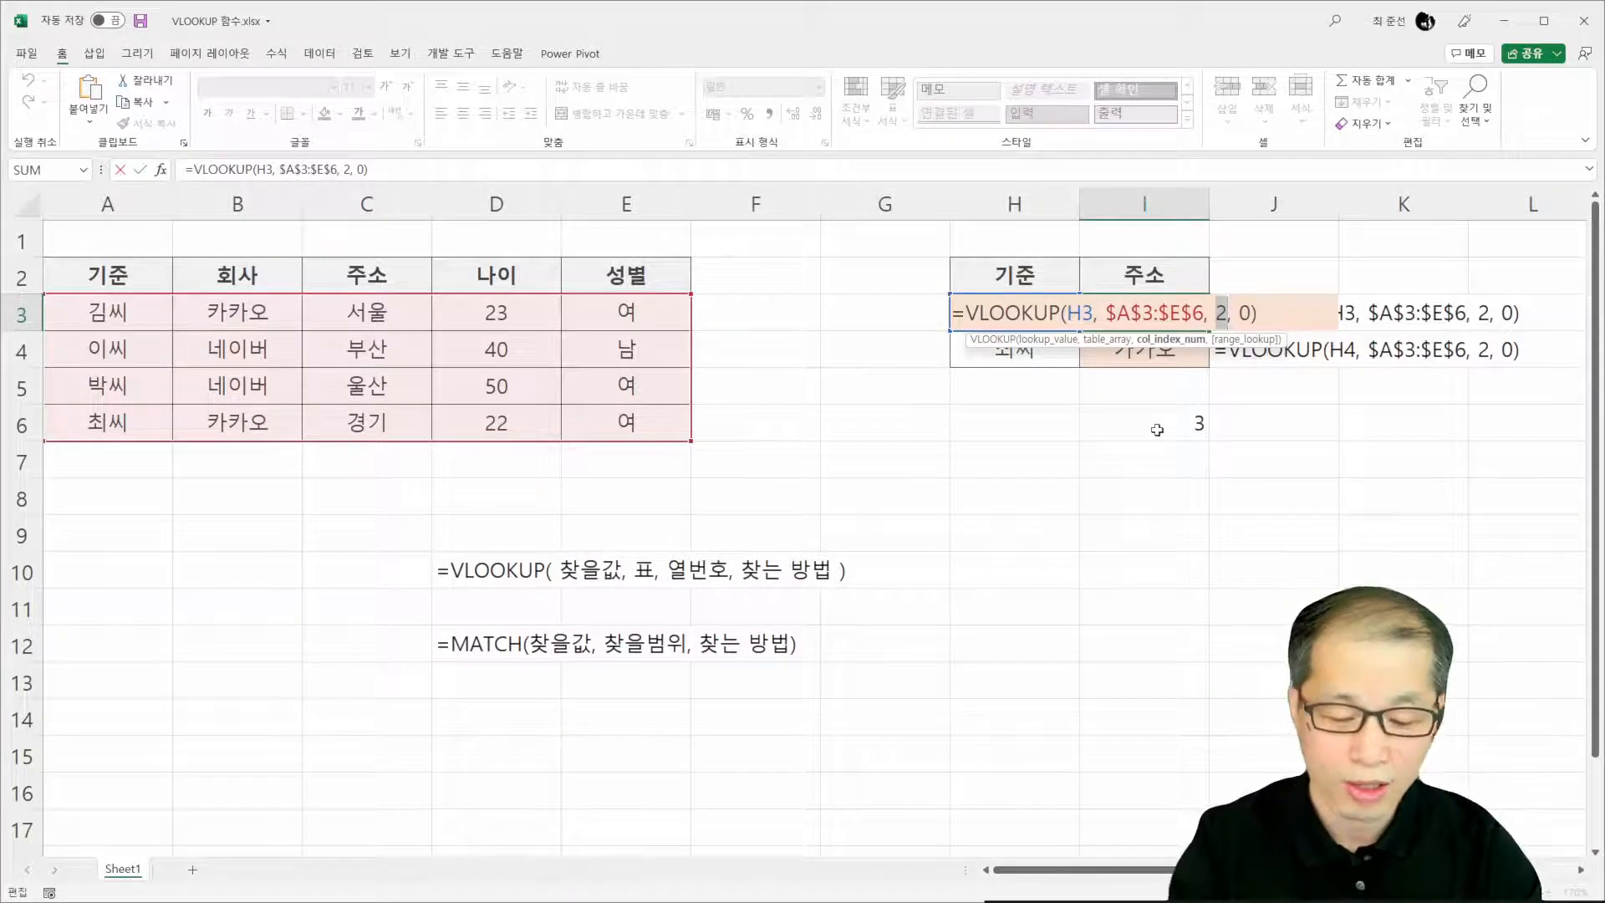
pyautogui.hotkey('ctrl', 'Return')
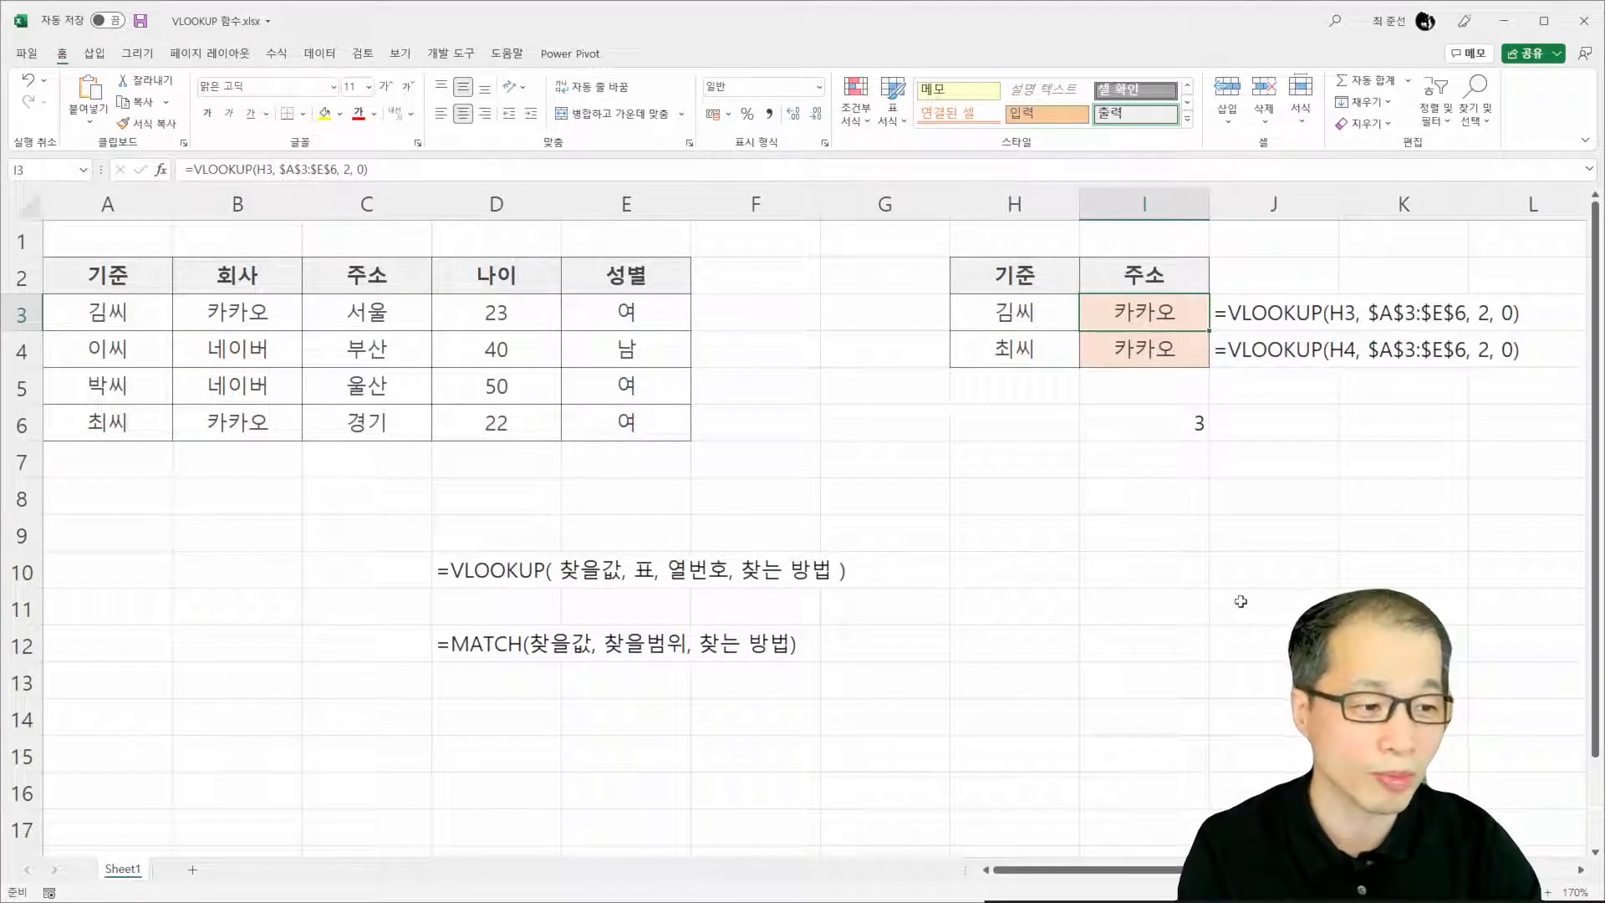
# Replace the column number in I3's VLOOKUP with MATCH($I$2, $A$2:$E$2, 0) and fill the formula down to I4
pyautogui.scroll(-2, 1023, 294)
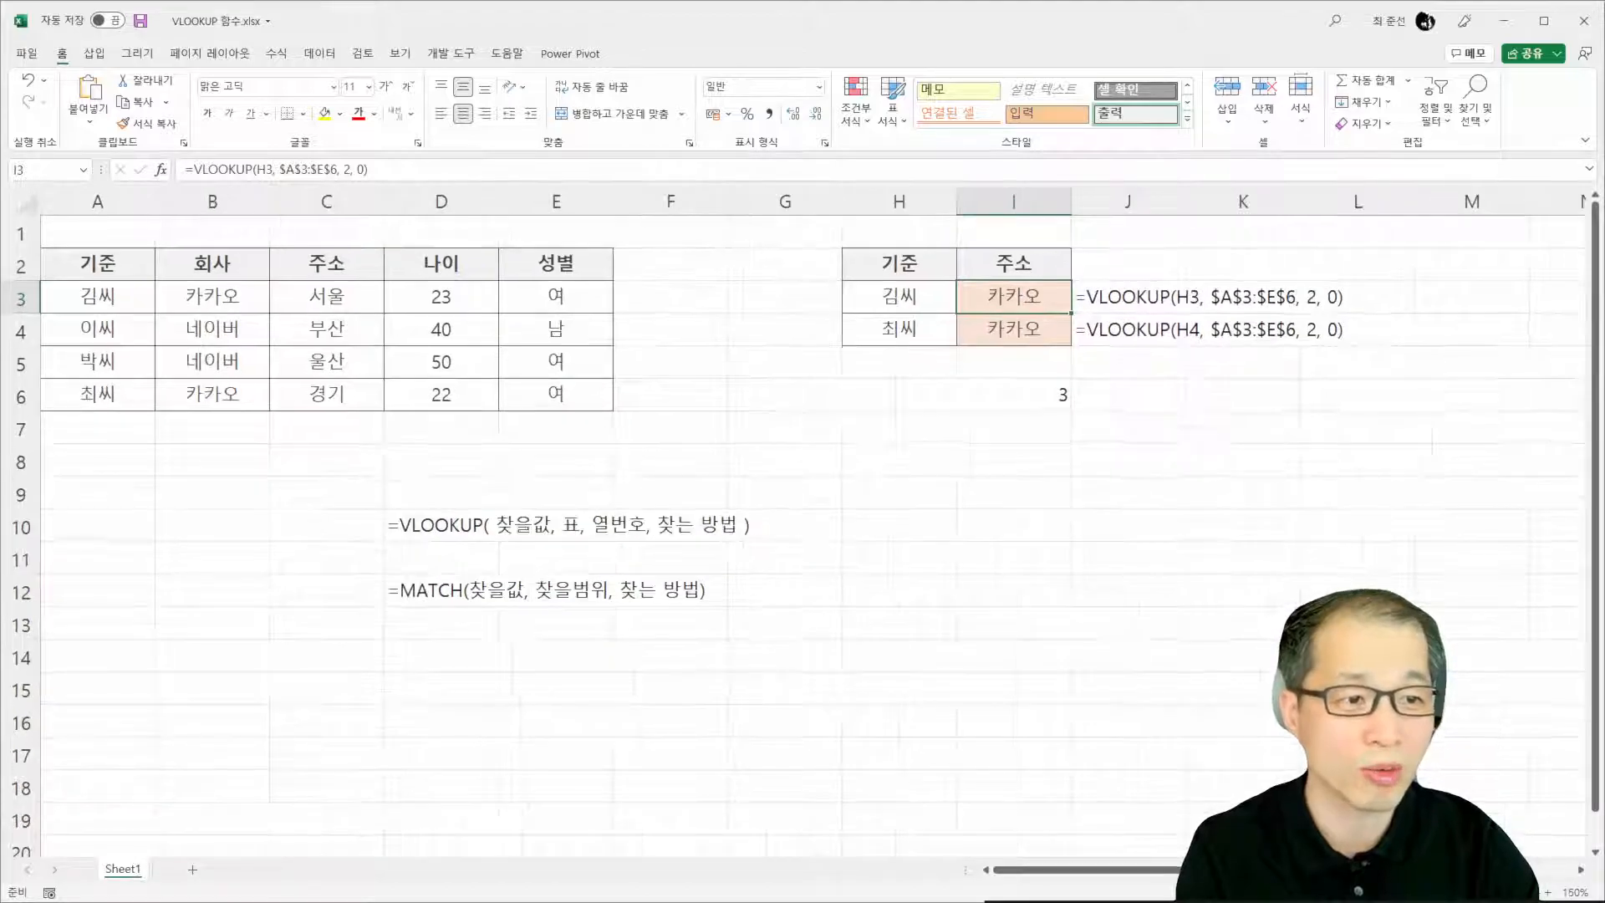
pyautogui.doubleClick(1023, 297)
pyautogui.doubleClick(1078, 297)
pyautogui.write('ma')
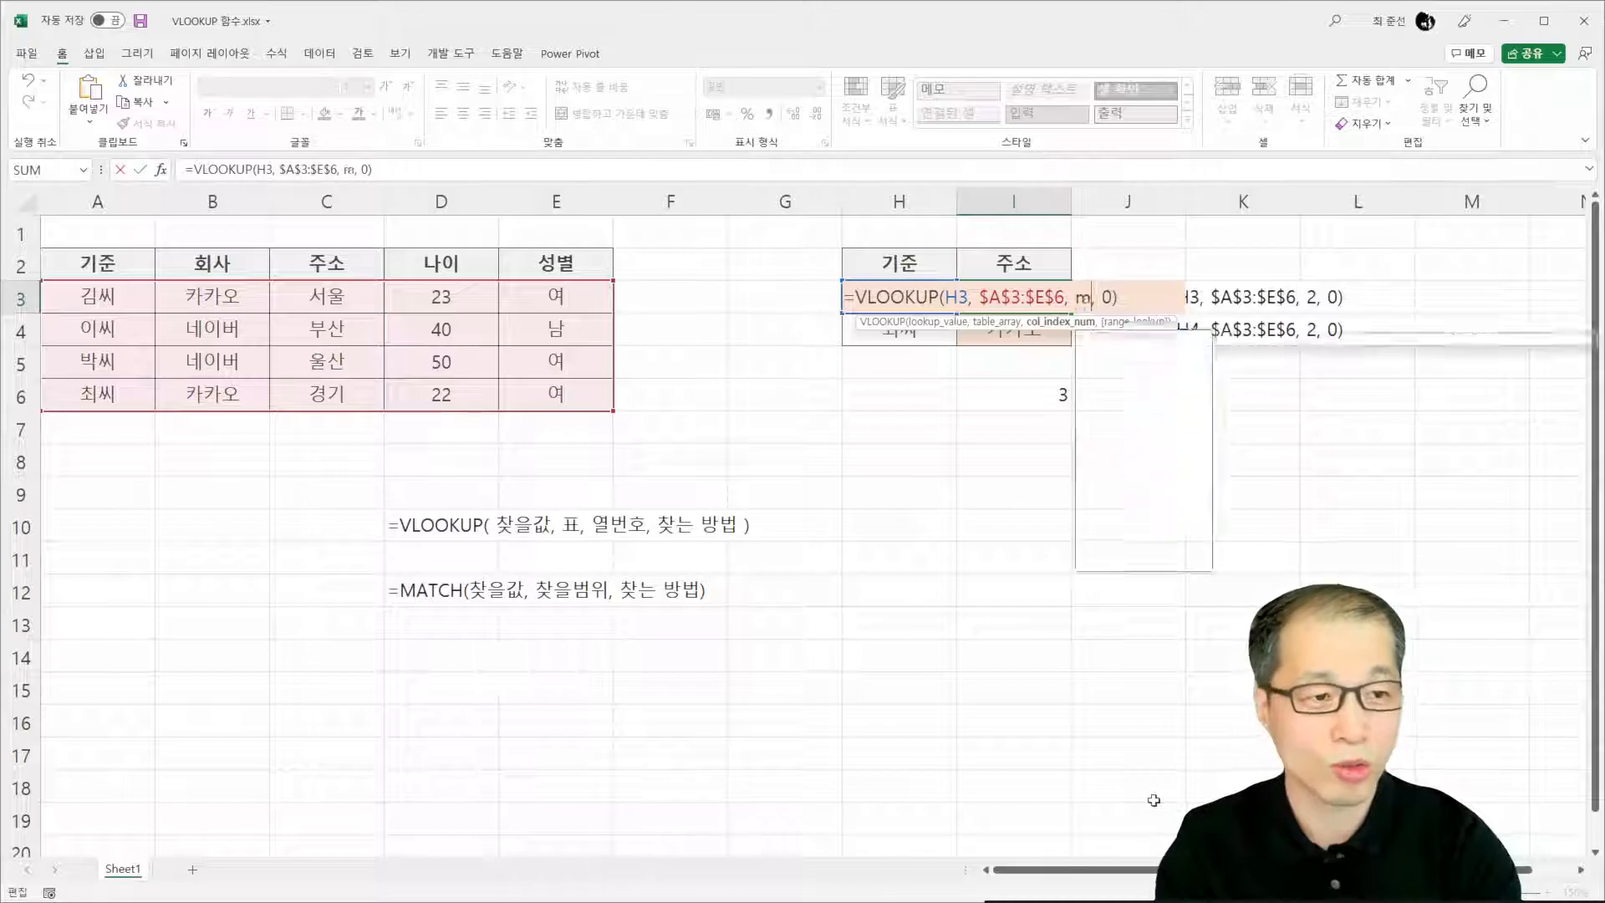
pyautogui.press('BackSpace')
pyautogui.press('BackSpace')
pyautogui.write('Match(')
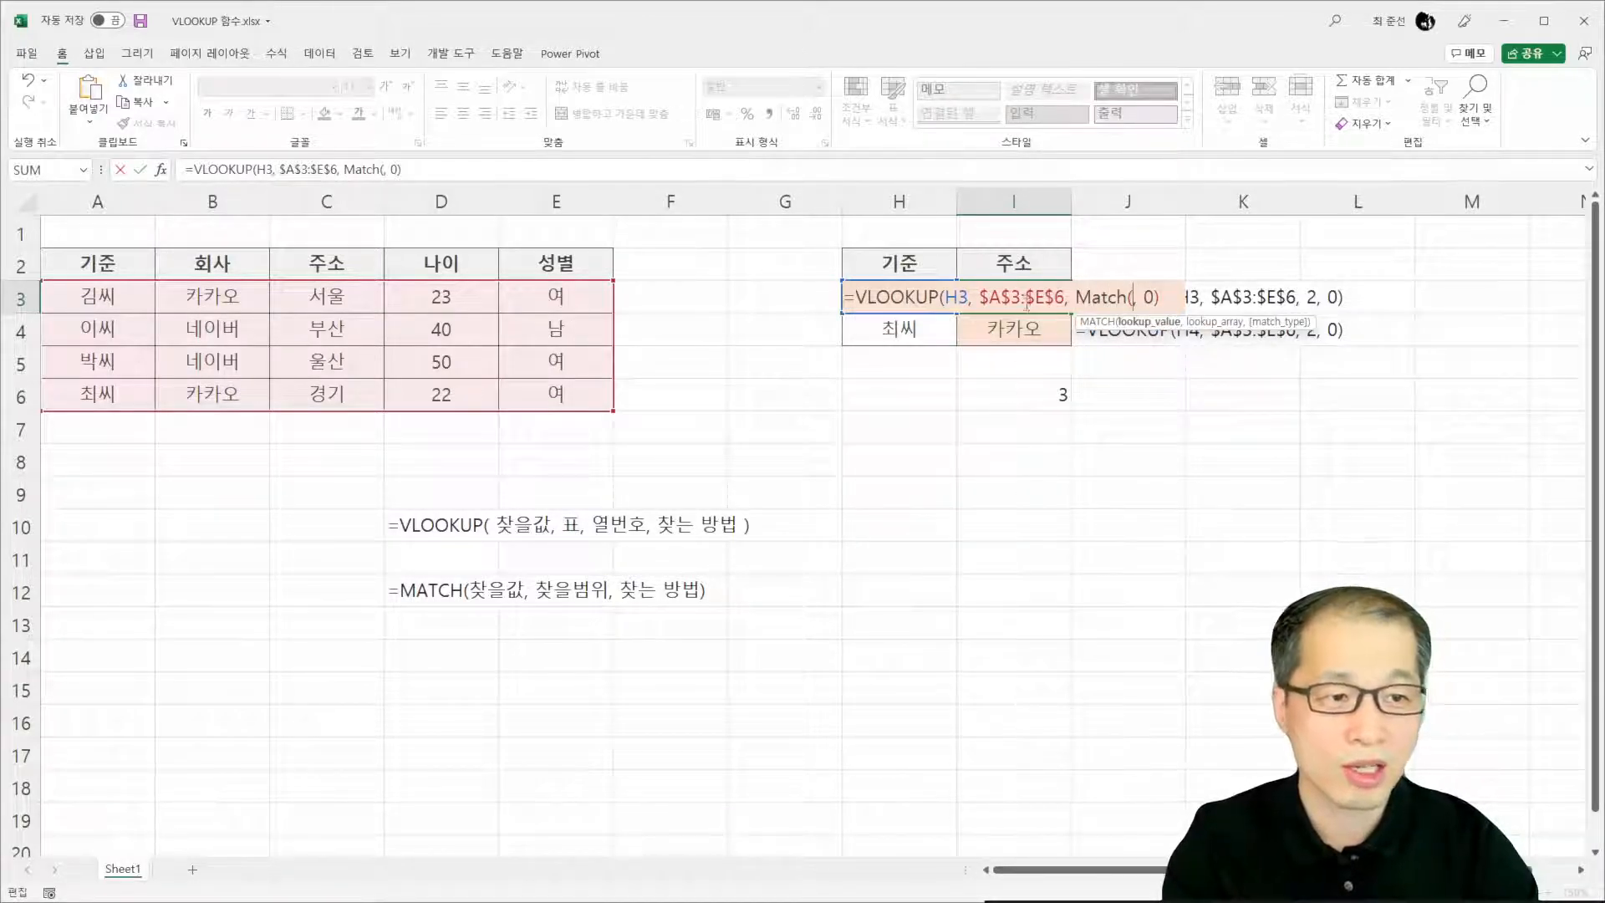
pyautogui.click(1016, 264)
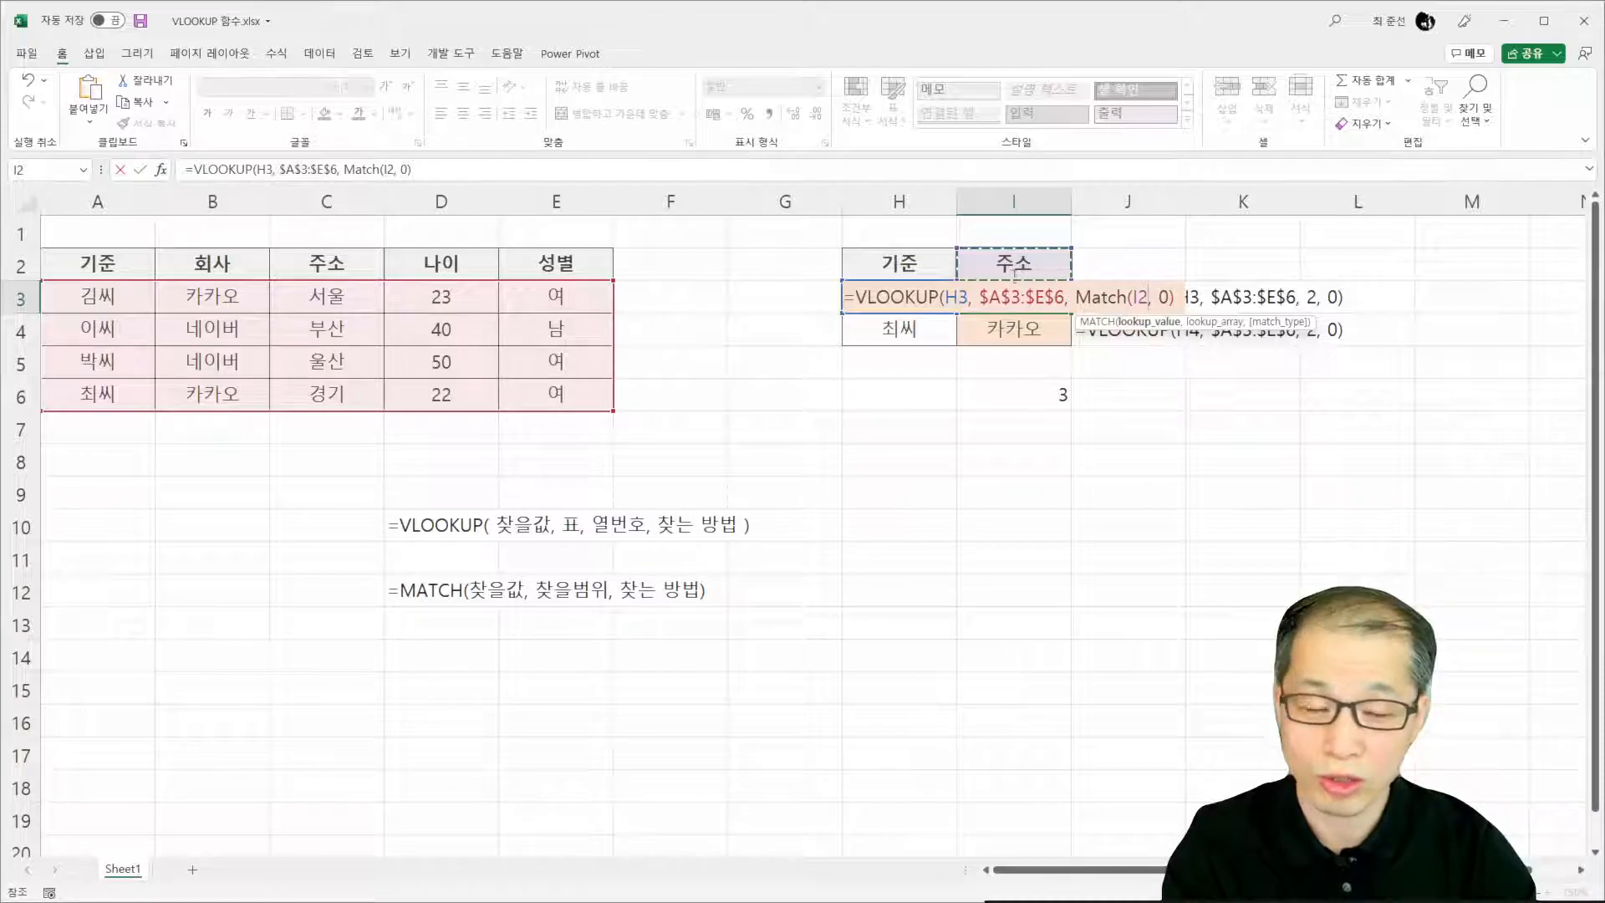
pyautogui.press('F4')
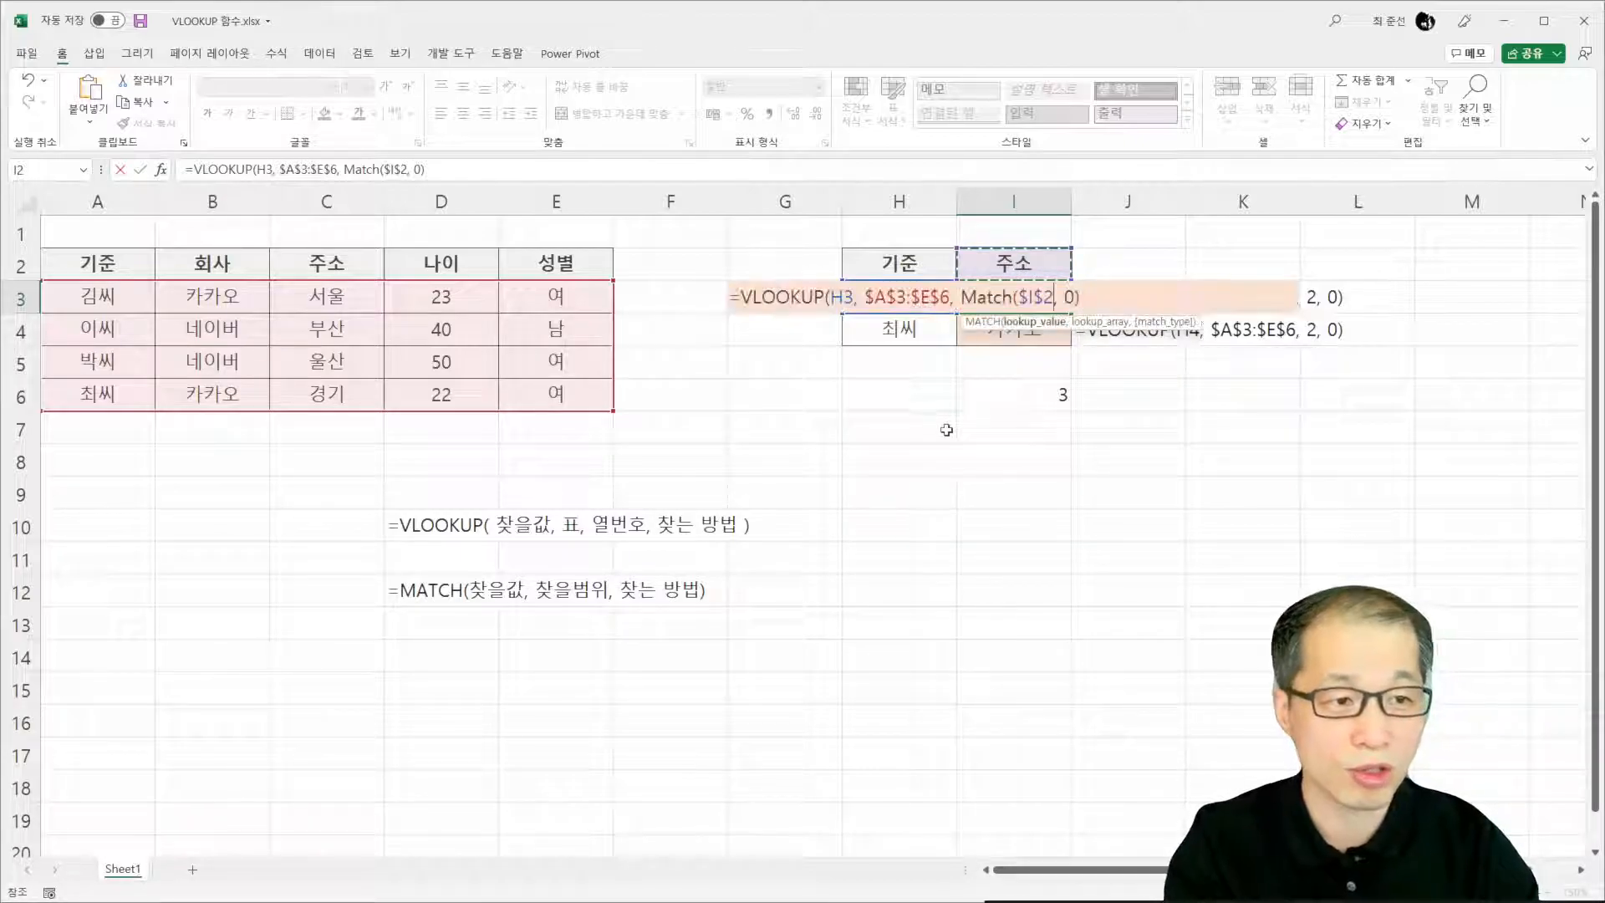
pyautogui.write(',')
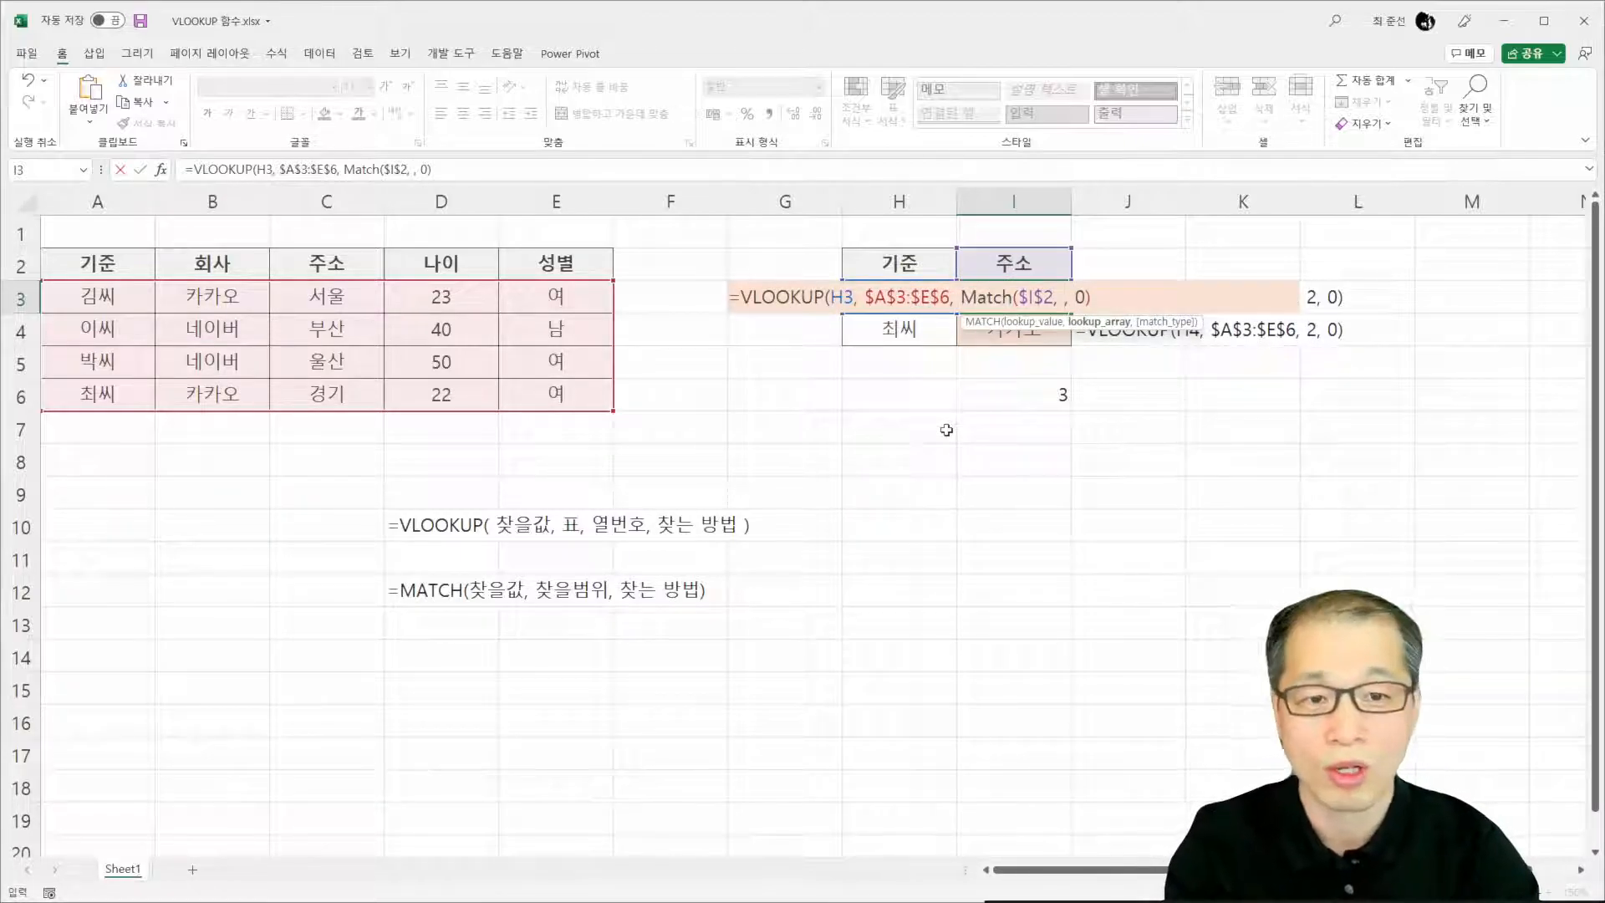
pyautogui.moveTo(84, 261); pyautogui.dragTo(554, 262)
pyautogui.press('F4')
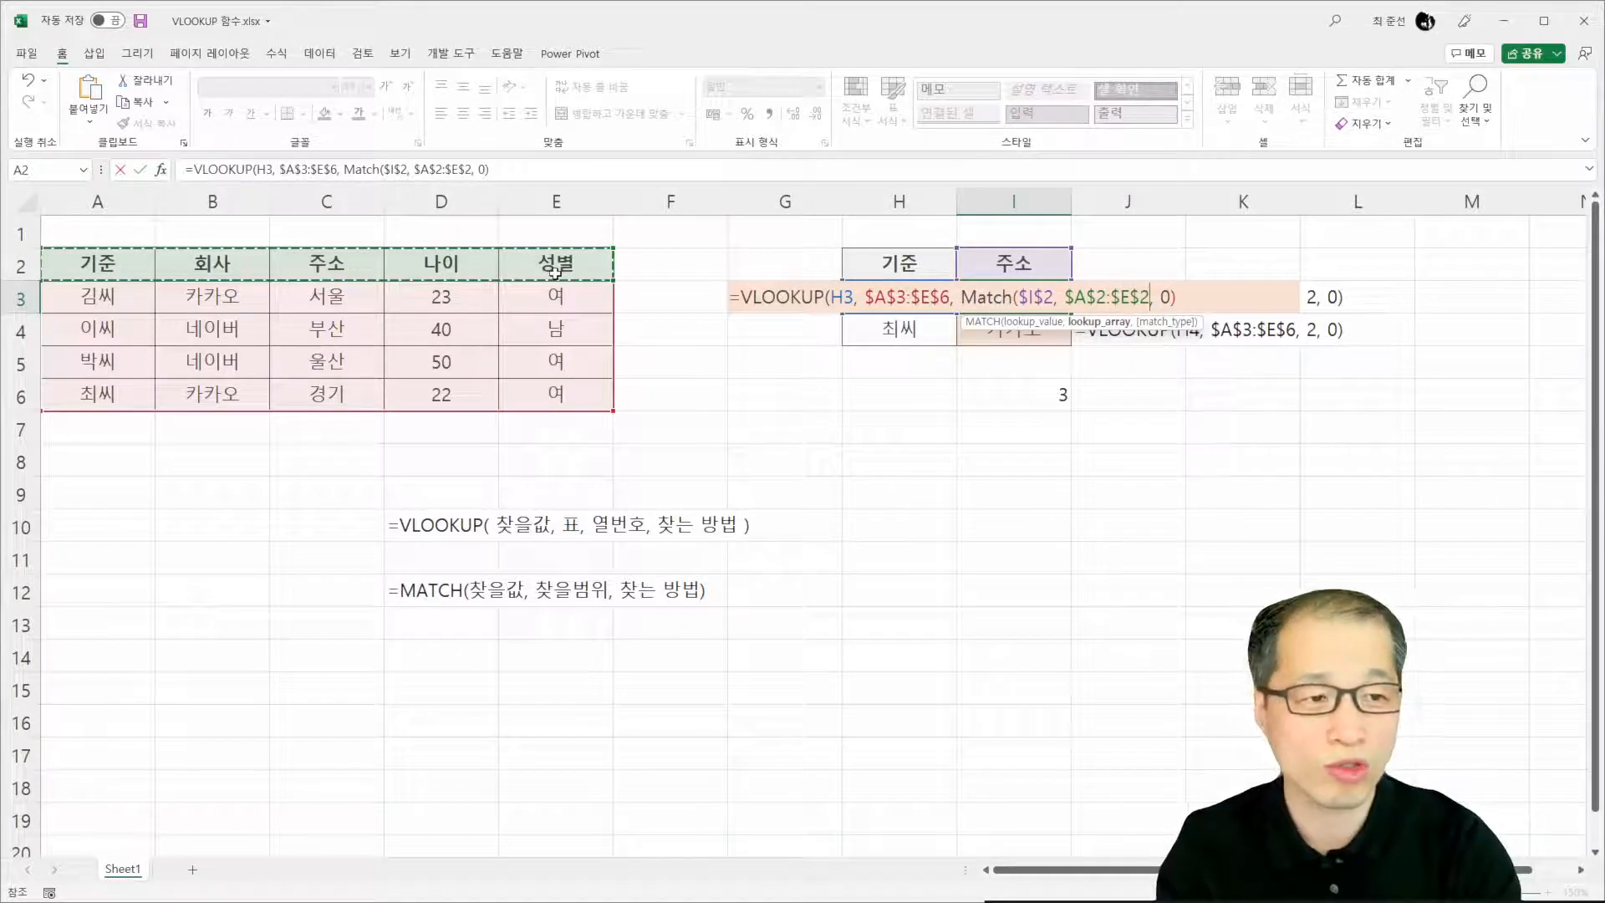
pyautogui.write(', 0)')
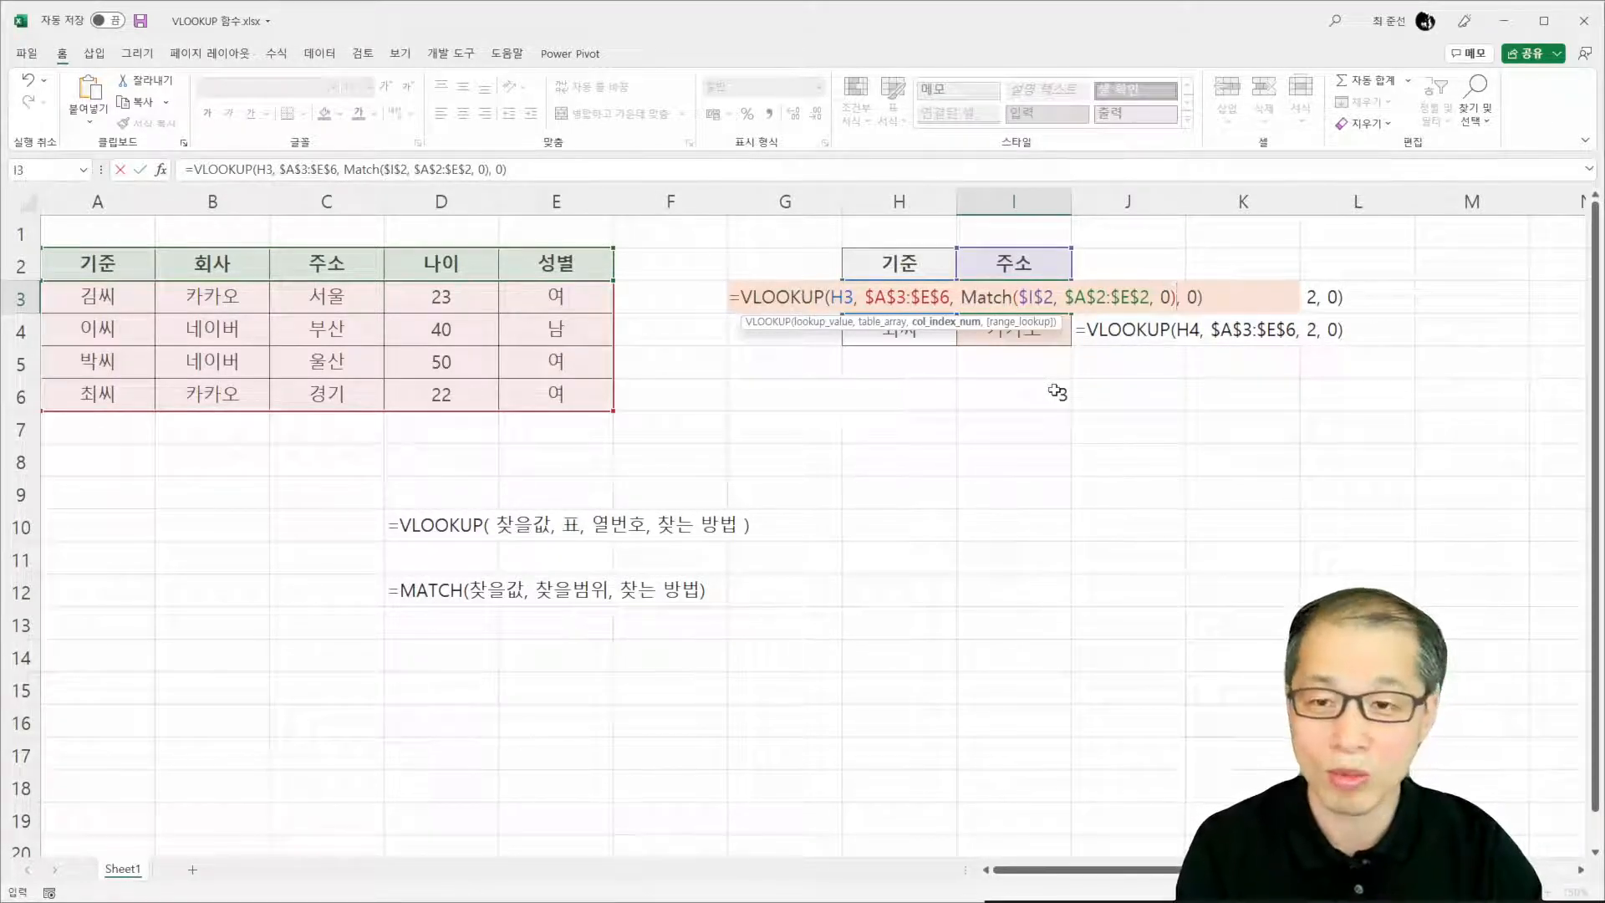
pyautogui.press('Return')
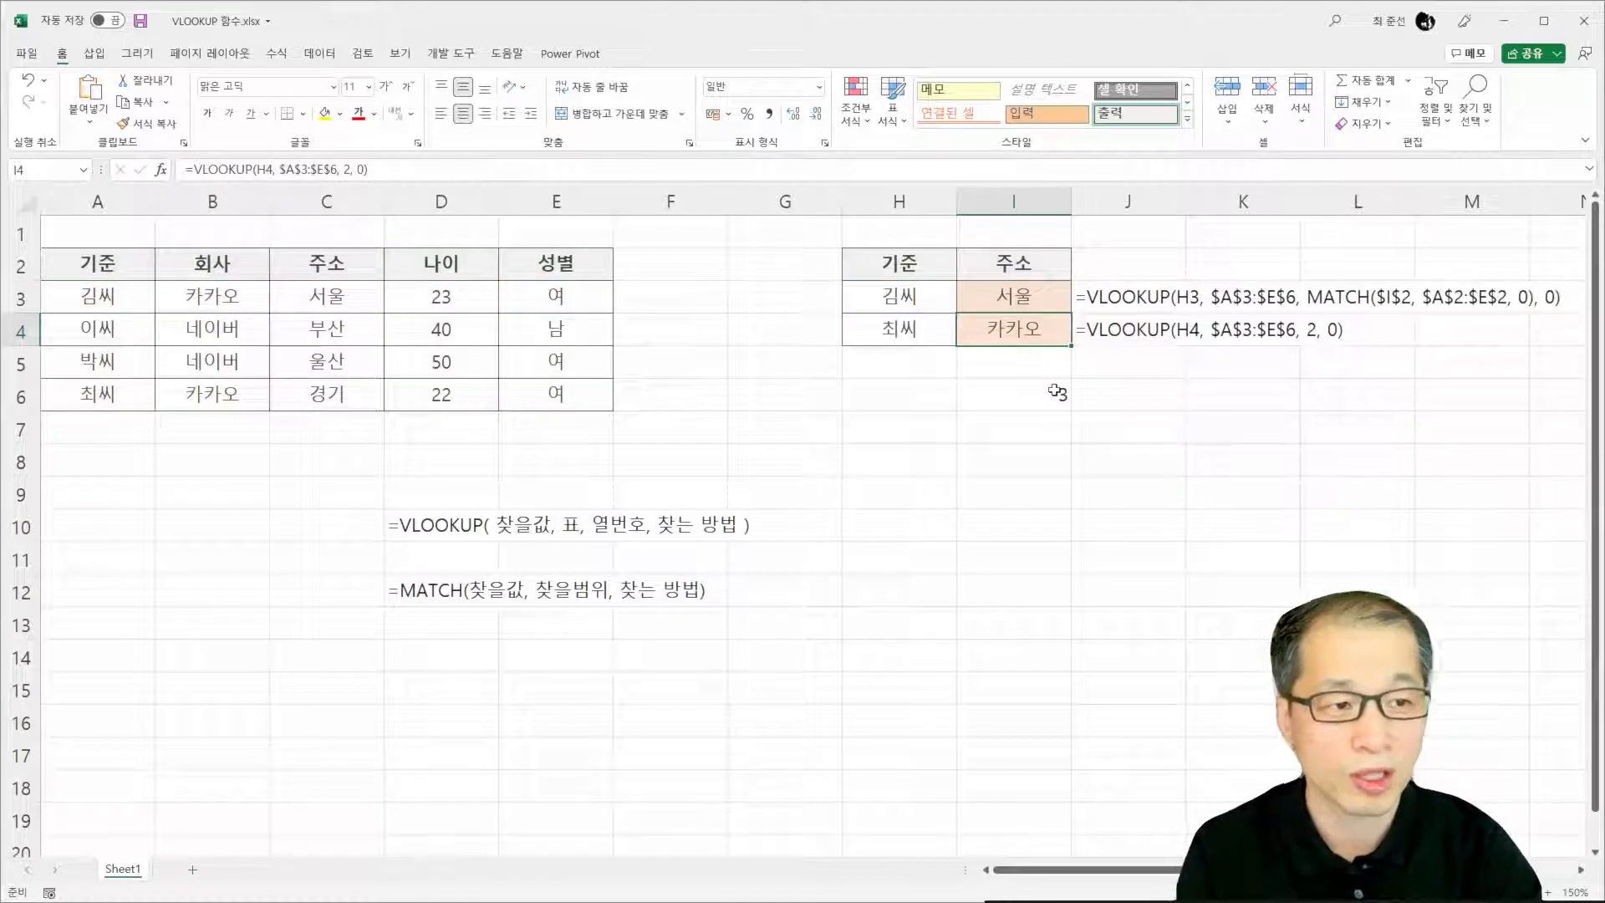
pyautogui.click(1038, 297)
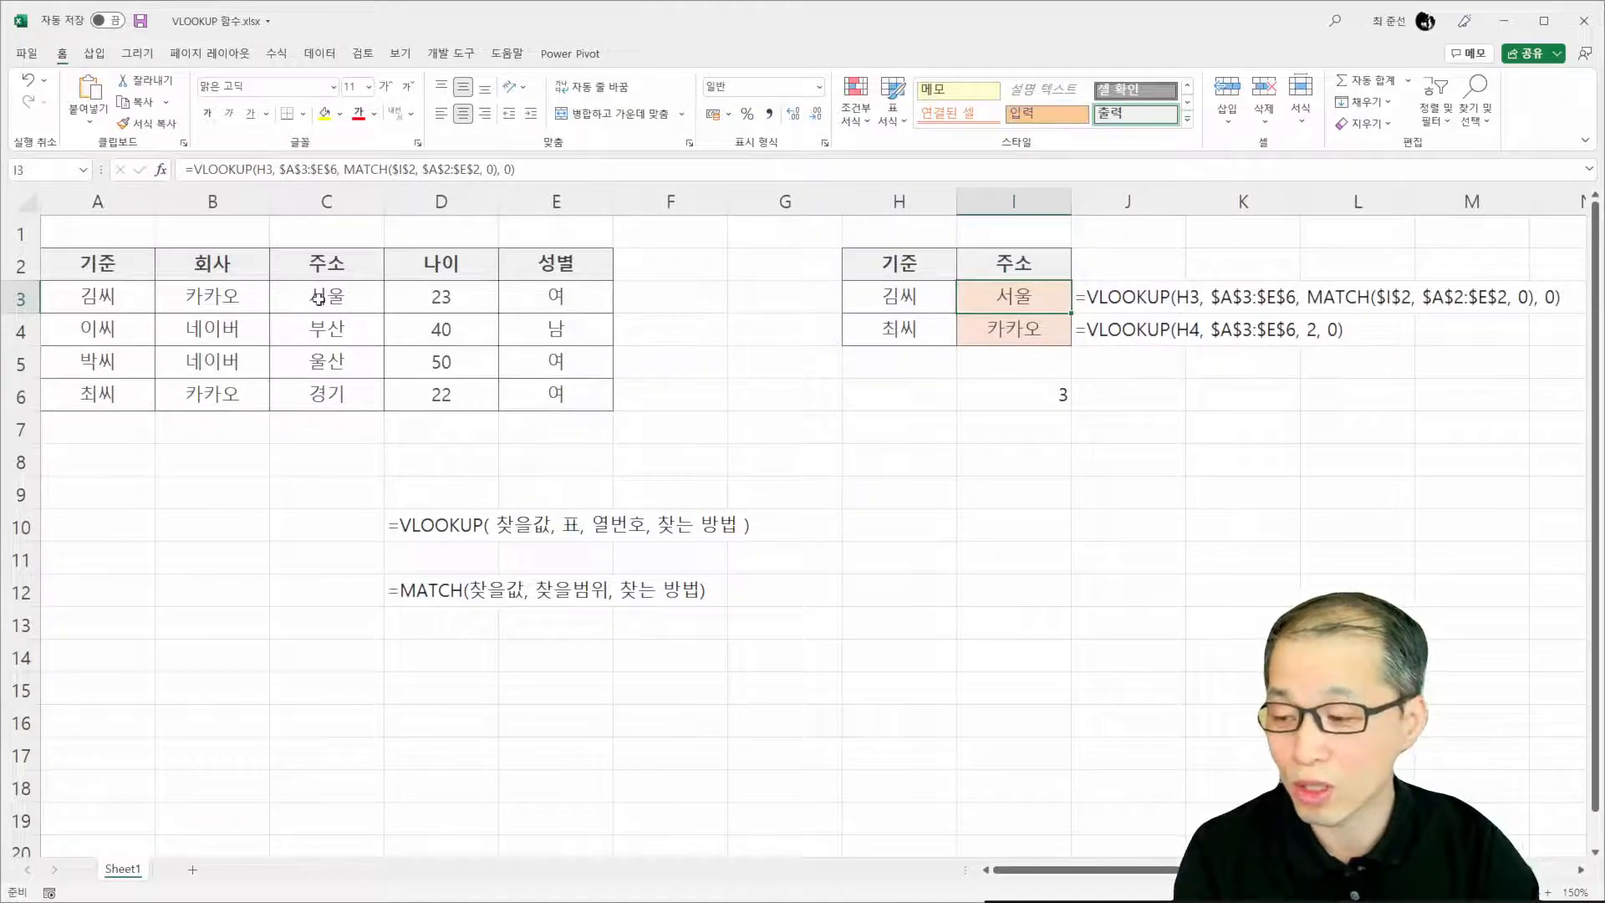
pyautogui.moveTo(1071, 313); pyautogui.dragTo(1073, 343)
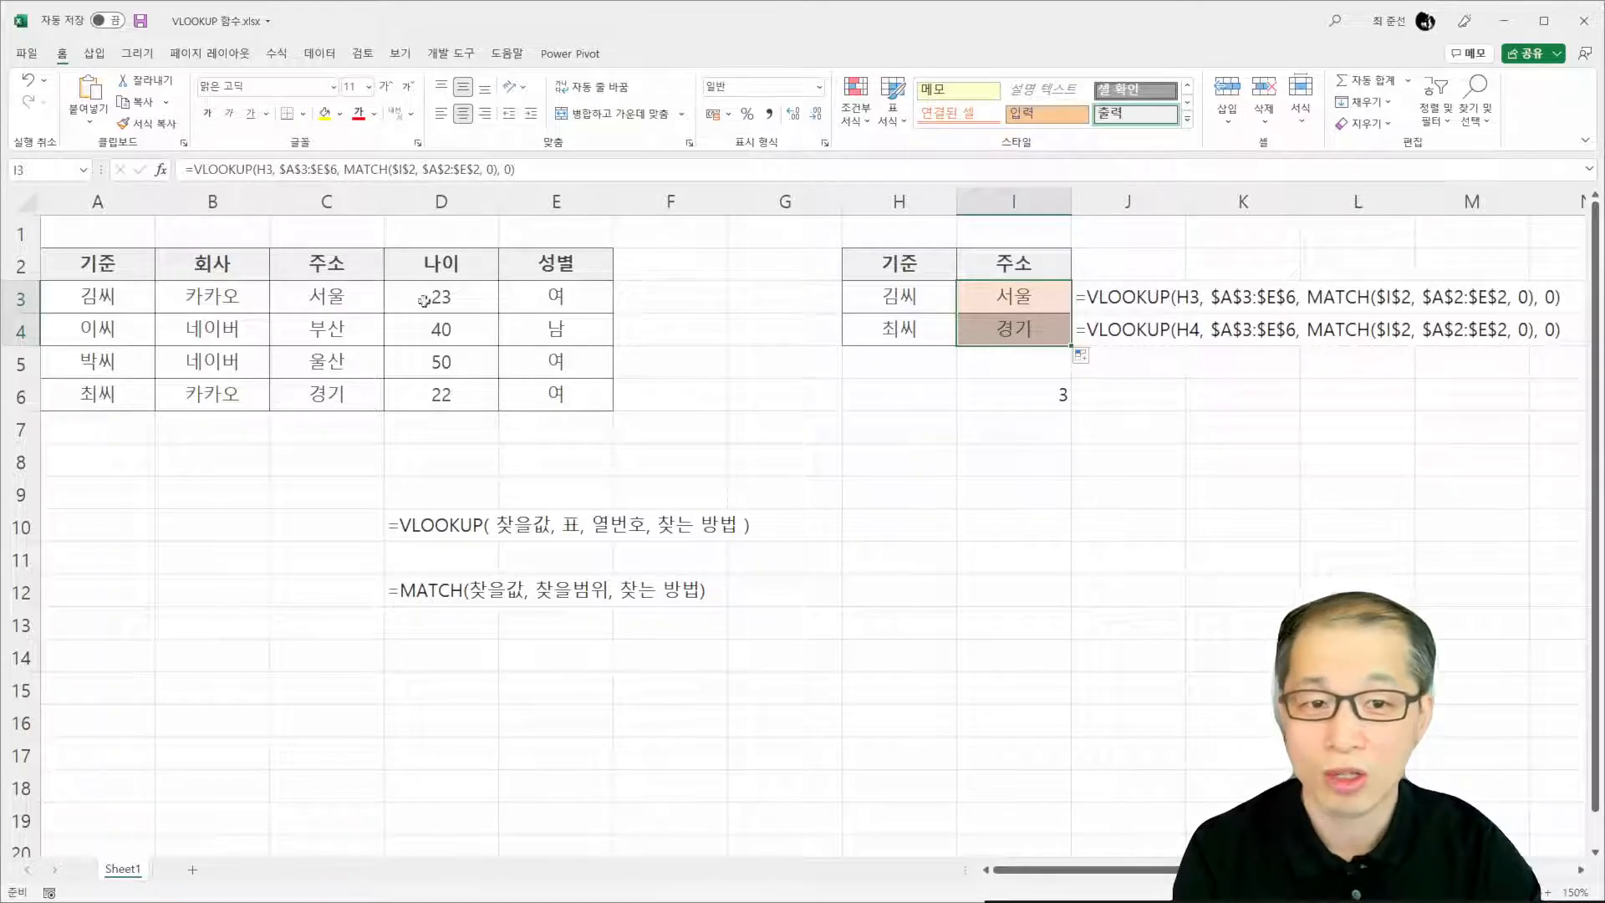
# Delete the 회사 column from the source table
pyautogui.click(221, 217)
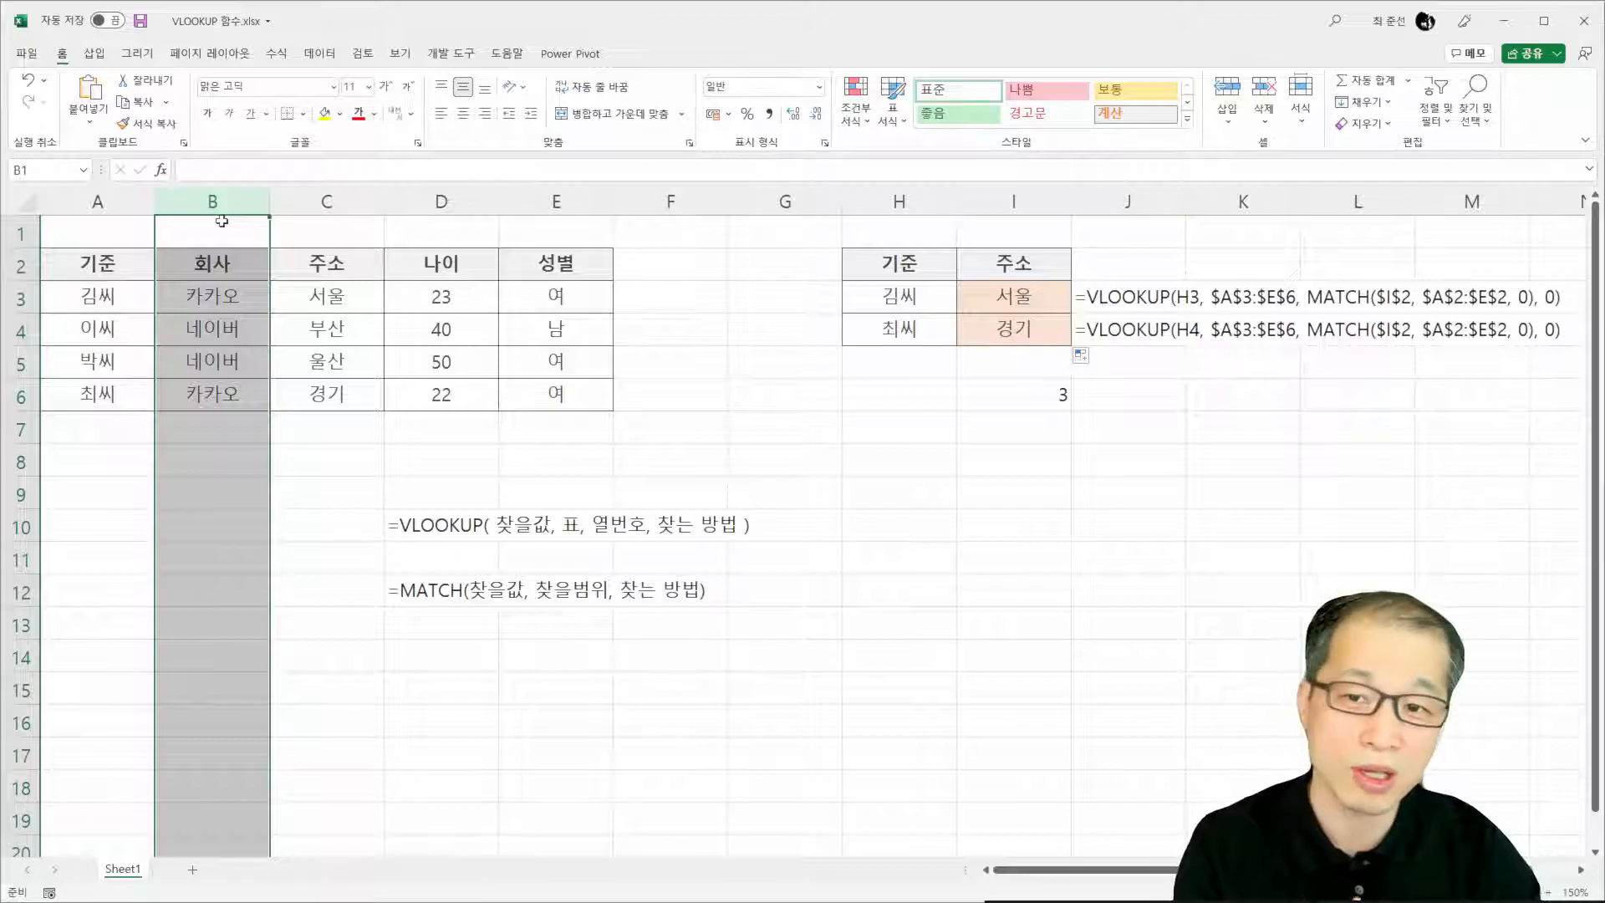
pyautogui.rightClick(222, 219)
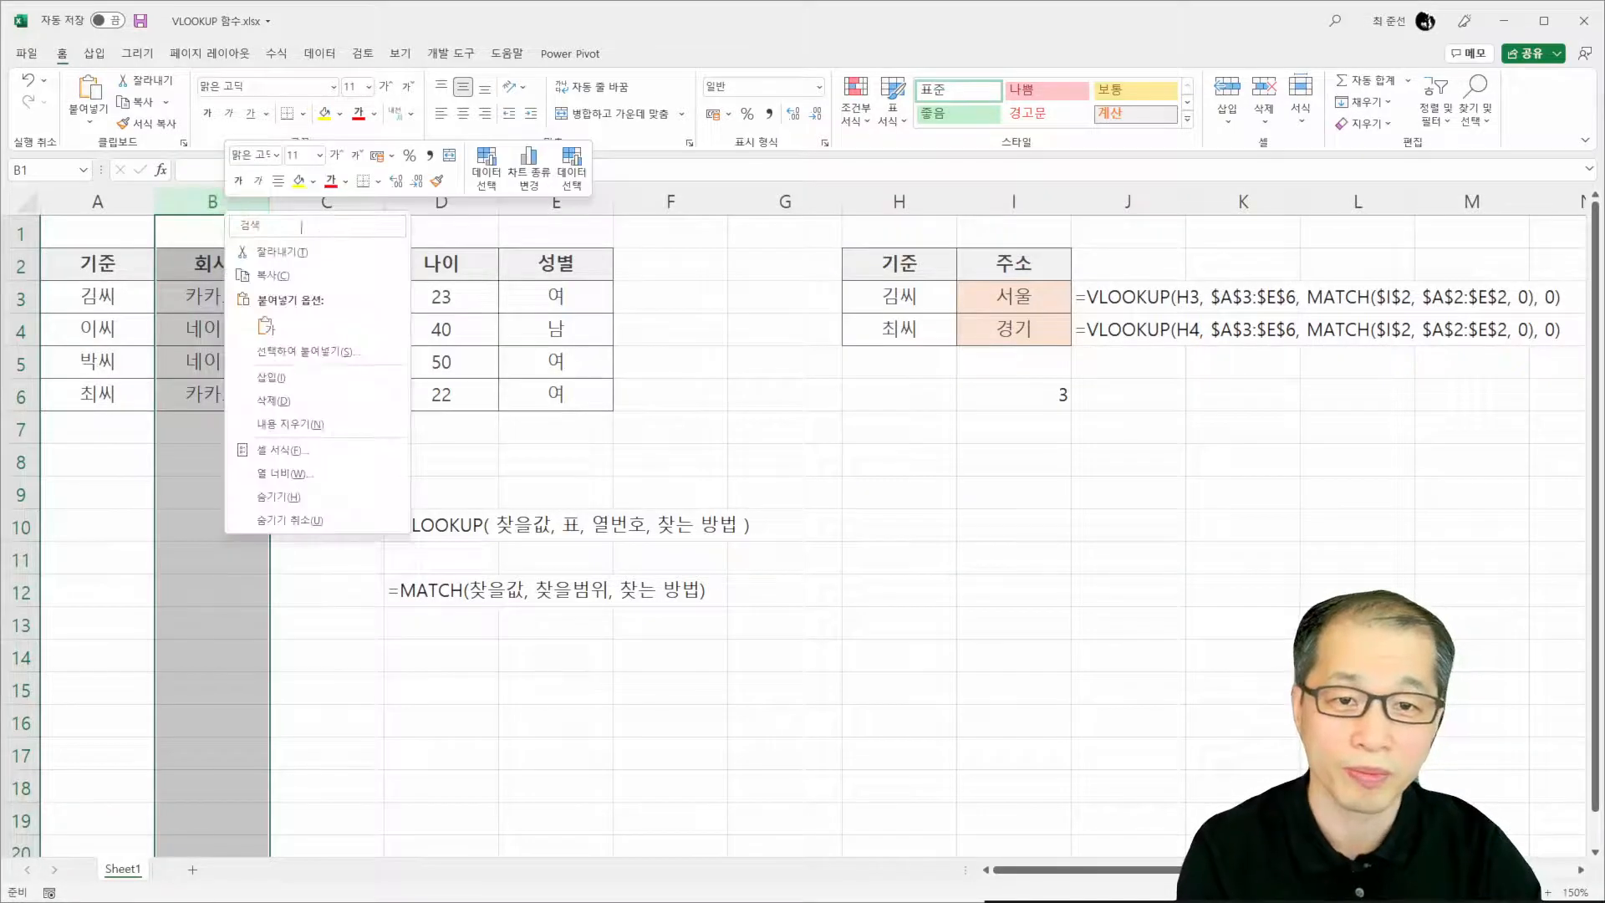
pyautogui.click(297, 408)
# Check the VLOOKUP results and formulas in H3:H4 and the MATCH result in H6
pyautogui.click(932, 301)
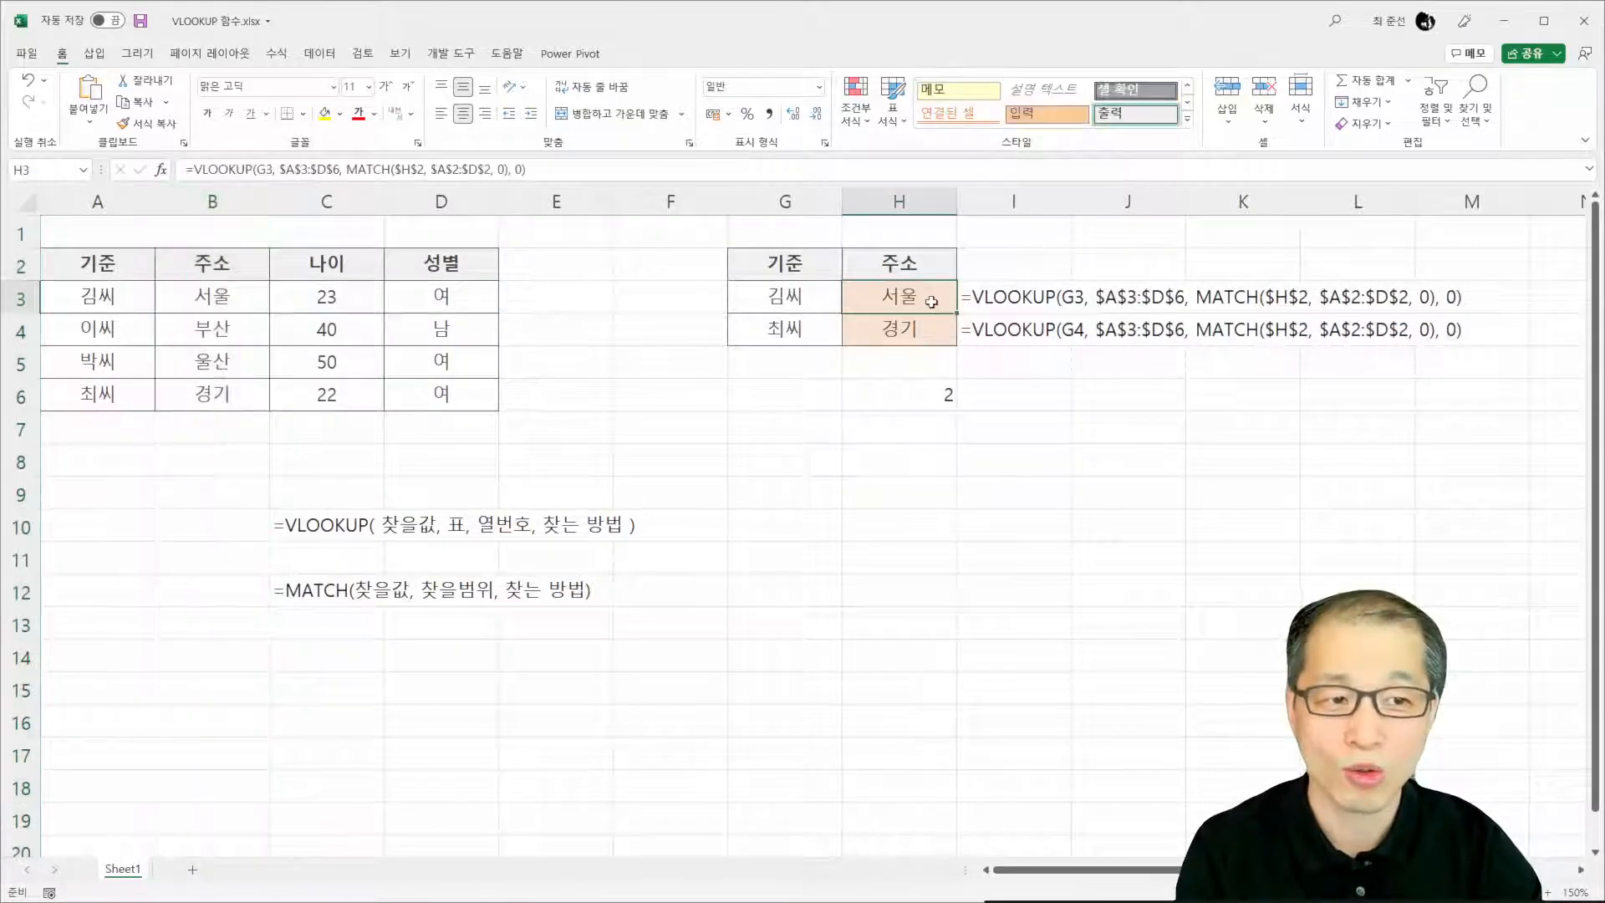
pyautogui.click(939, 391)
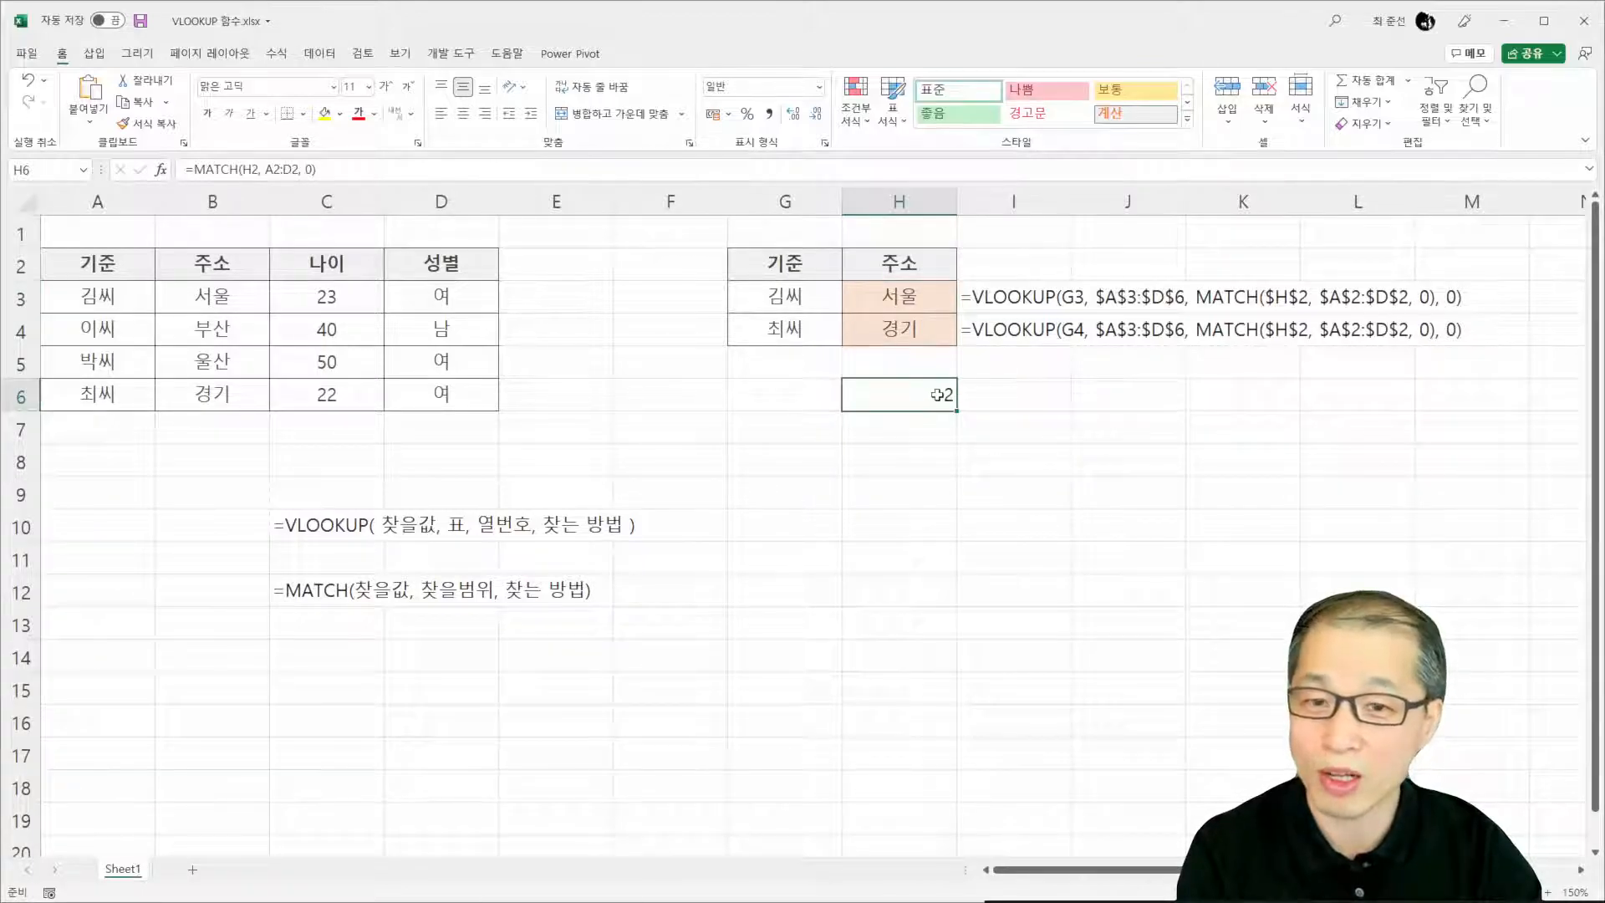
pyautogui.click(928, 303)
pyautogui.click(920, 335)
pyautogui.click(923, 298)
pyautogui.click(917, 334)
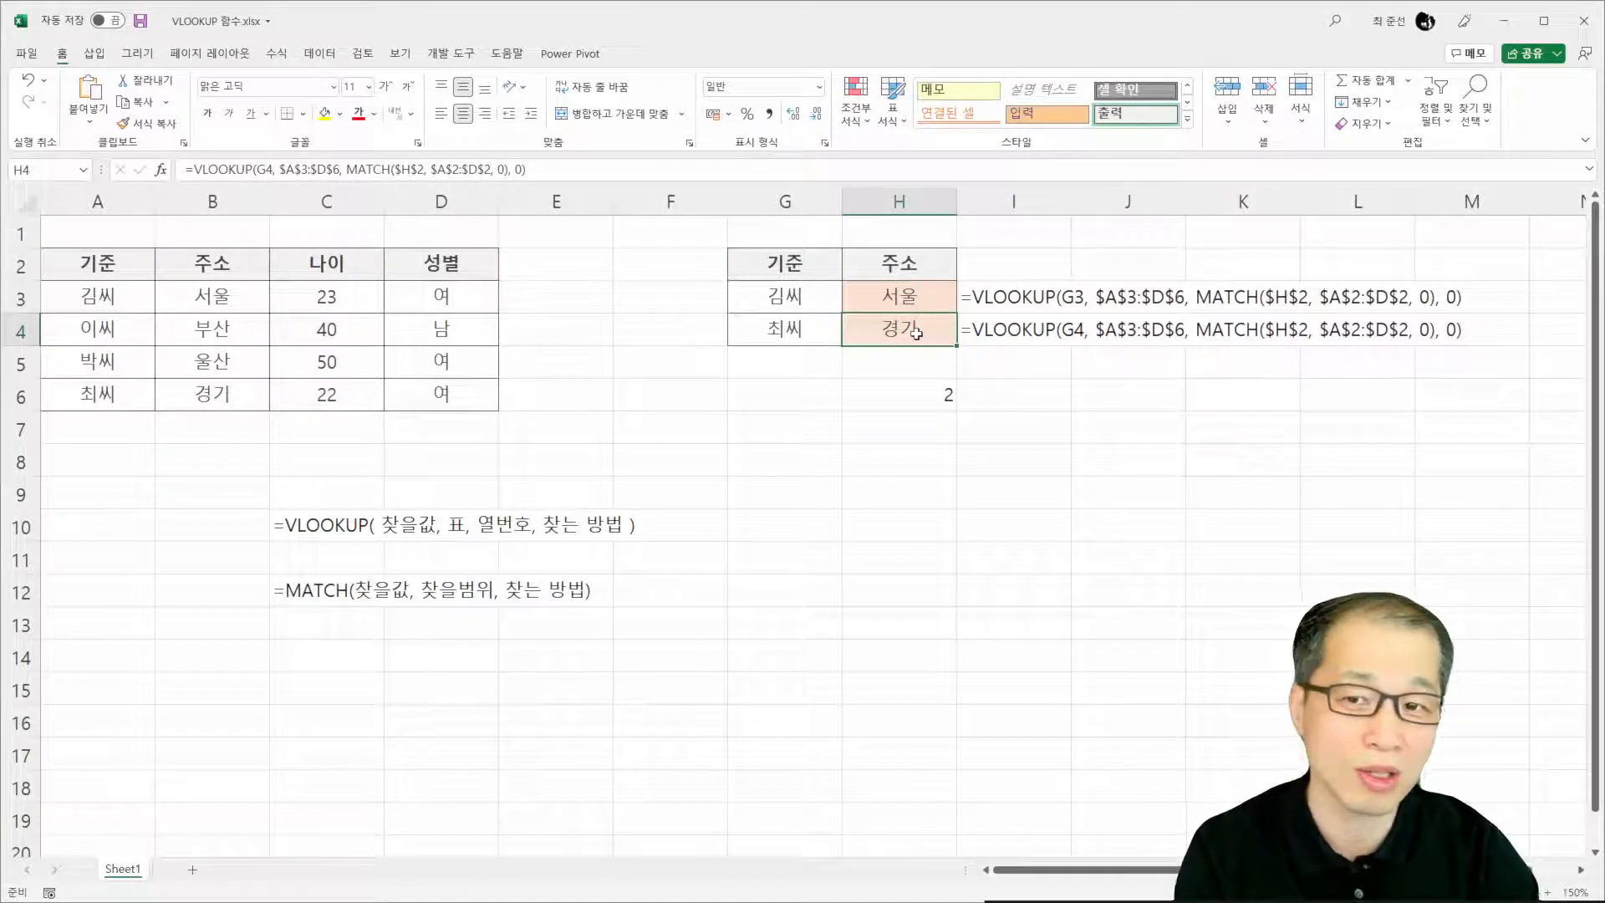